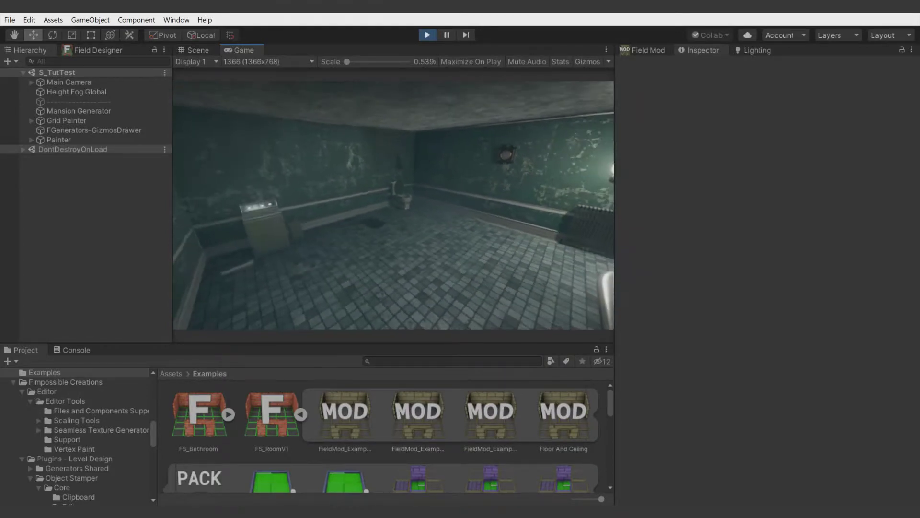
Regenerate the bathroom twice from the Painter object in the Scene view and look at the result in the Game view.
{"action": "left_click", "coordinate": [202, 50]}
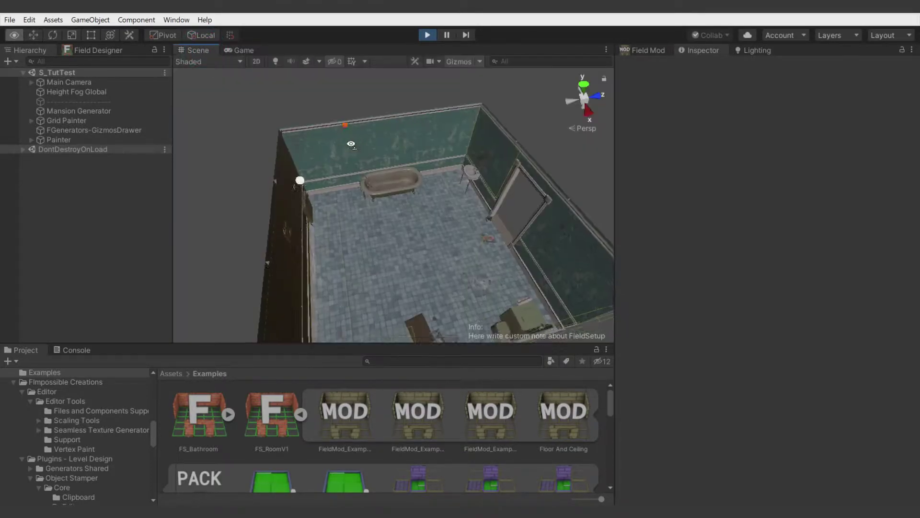
{"action": "left_click", "coordinate": [73, 140]}
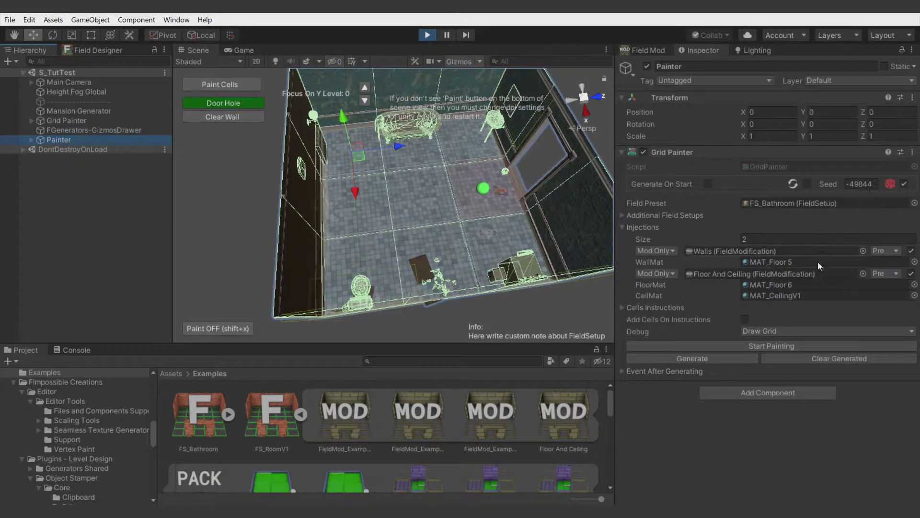
{"action": "left_click", "coordinate": [742, 357]}
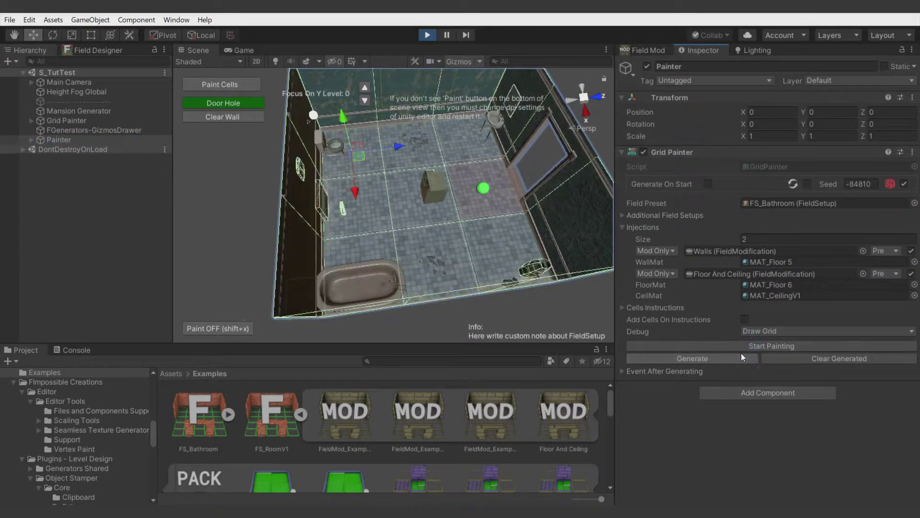
{"action": "left_click", "coordinate": [705, 359]}
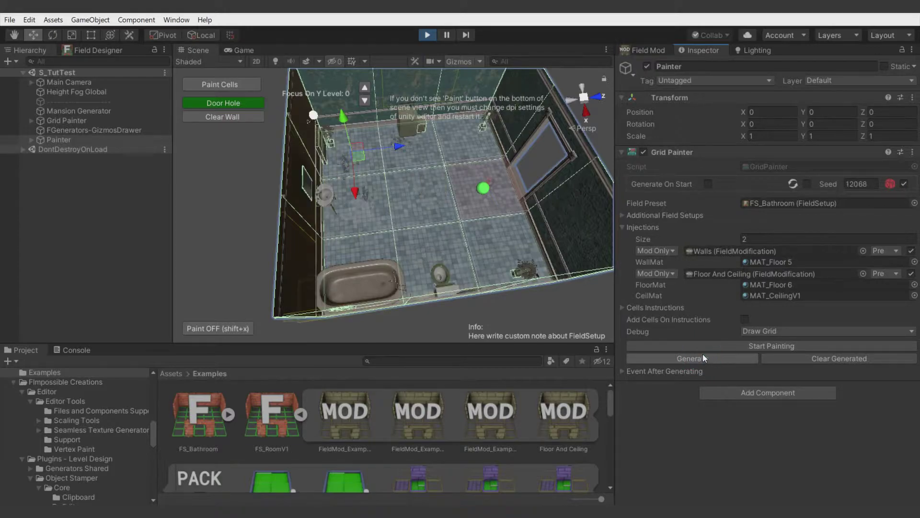
{"action": "left_click", "coordinate": [243, 50]}
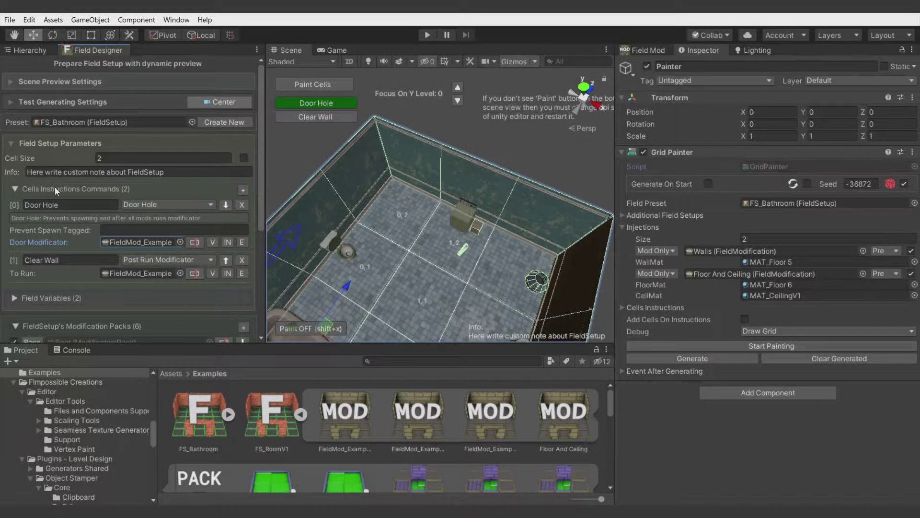
Regenerate the Painter's bathroom several times to check the props around the Door Hole cell, and view it in the Game view.
{"action": "left_click", "coordinate": [48, 204]}
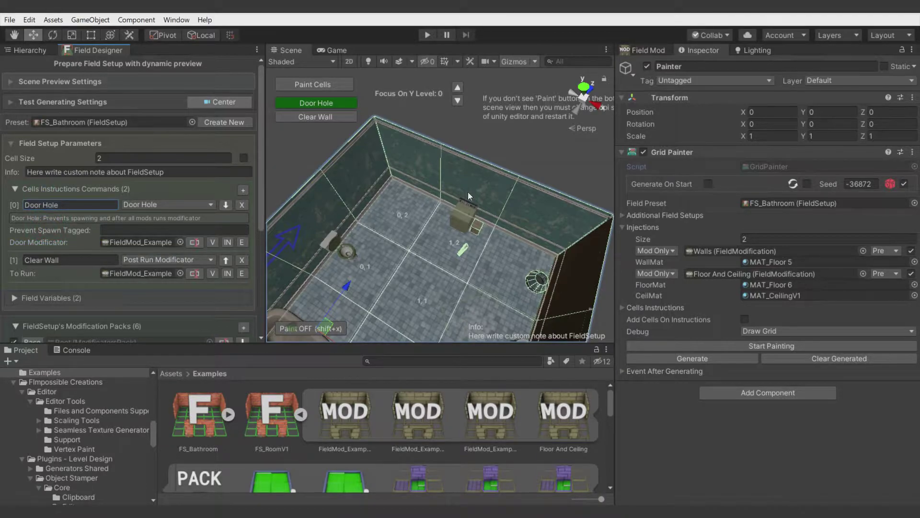
{"action": "left_click_drag", "start_coordinate": [468, 196], "coordinate": [336, 144], "text": "alt"}
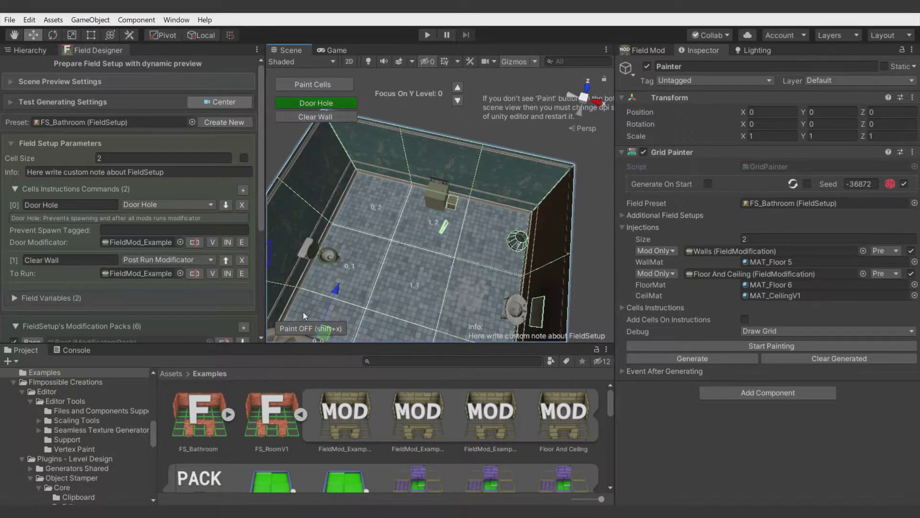
{"action": "left_click", "coordinate": [731, 358]}
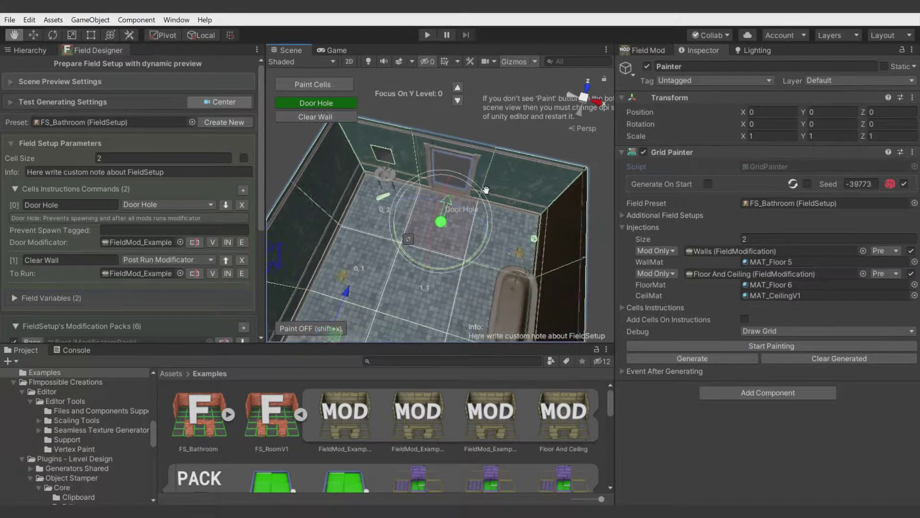
{"action": "left_click", "coordinate": [698, 357]}
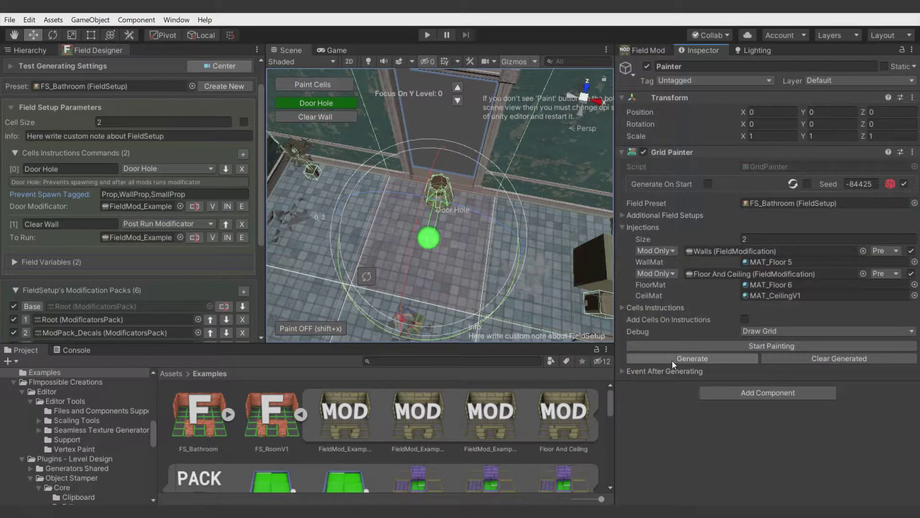
{"action": "left_click", "coordinate": [672, 359]}
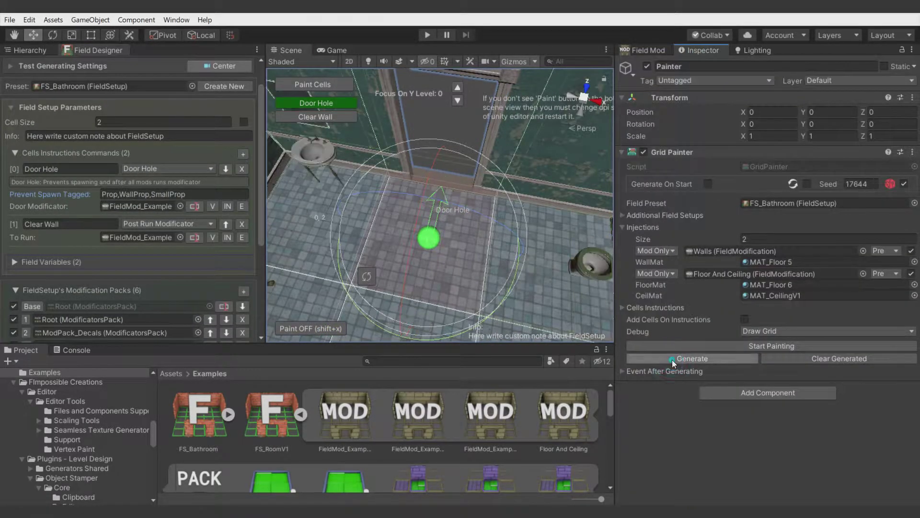
{"action": "left_click", "coordinate": [672, 360]}
{"action": "left_click", "coordinate": [331, 50]}
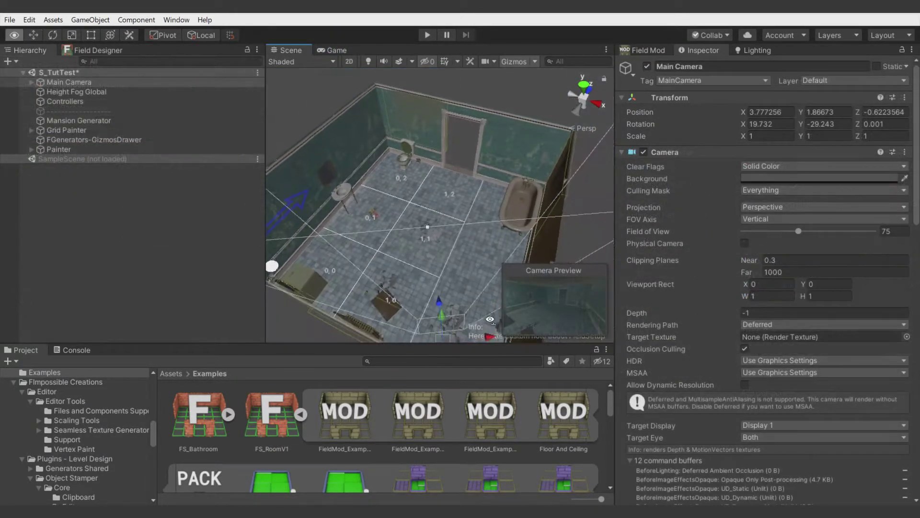
Collapse the lists of modification packs and built-in mods for the FS_RoomV1 preset.
{"action": "left_click", "coordinate": [193, 229]}
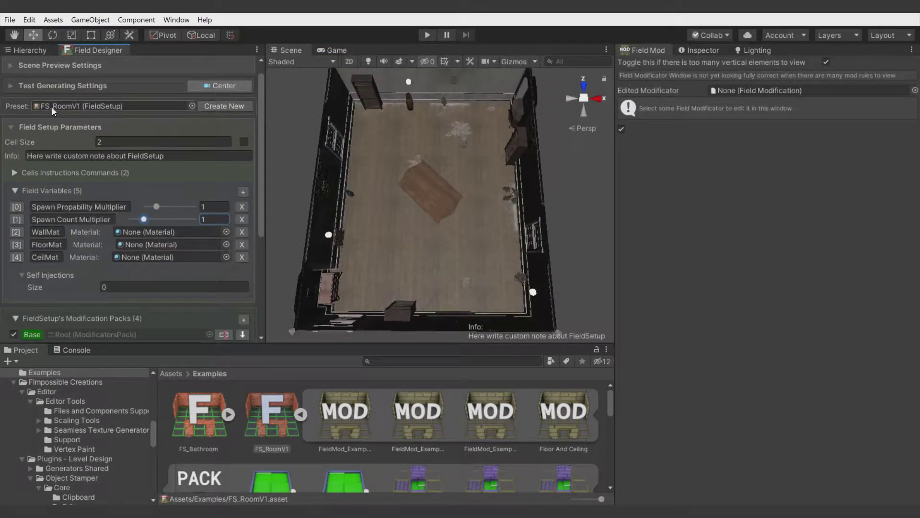
{"action": "scroll", "coordinate": [56, 223], "scroll_direction": "down", "scroll_amount": 3}
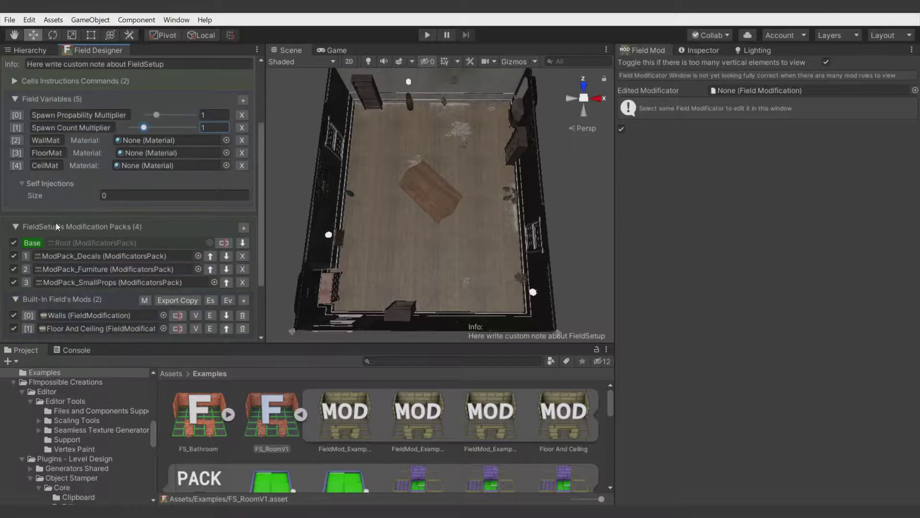
{"action": "left_click", "coordinate": [56, 226]}
{"action": "left_click", "coordinate": [55, 242]}
{"action": "scroll", "coordinate": [56, 241], "scroll_direction": "up", "scroll_amount": 2}
Try several floor materials on the FloorMat variable, including MAT_Floor 2, MAT_Floor 3, MAT_Floor 1 and MAT_Floor.
{"action": "left_click", "coordinate": [226, 189]}
{"action": "type", "text": "FLOO"}
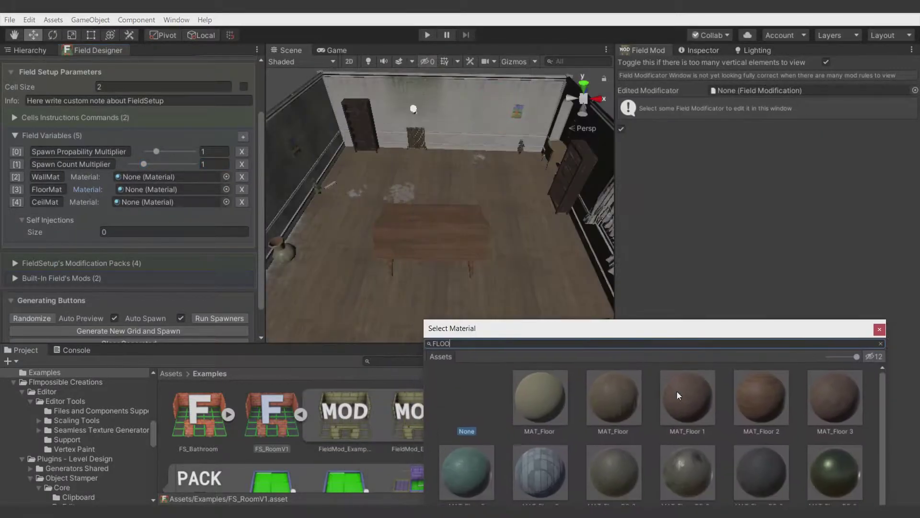
{"action": "left_click", "coordinate": [750, 405]}
{"action": "left_click", "coordinate": [815, 398]}
{"action": "left_click", "coordinate": [693, 410]}
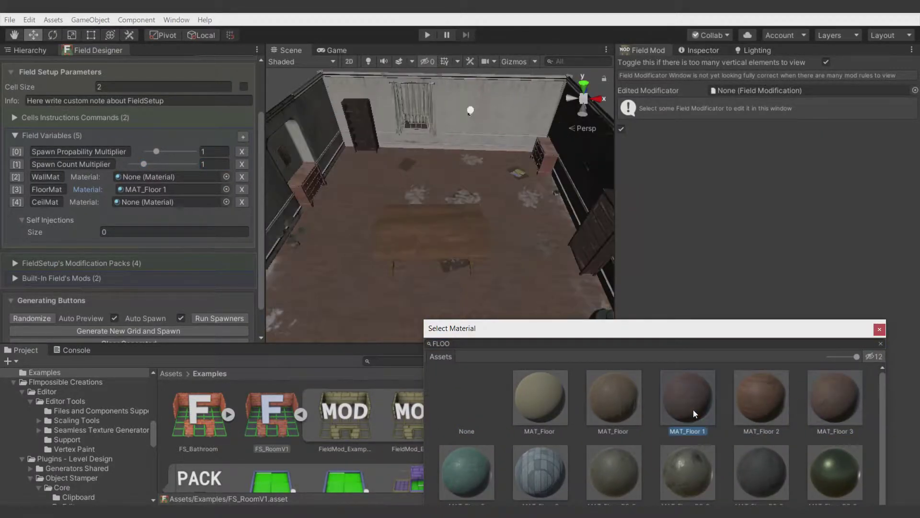
{"action": "left_click", "coordinate": [637, 410]}
{"action": "left_click", "coordinate": [546, 468]}
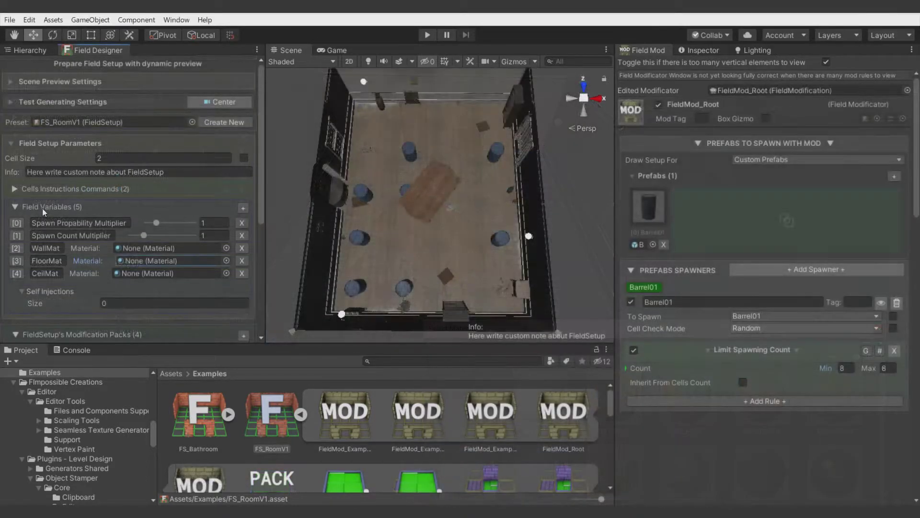
Set the Spawn Count Multiplier back to 1 and link the barrel spawner's Limit Spawning Count to that variable.
{"action": "left_click_drag", "start_coordinate": [144, 236], "coordinate": [148, 235]}
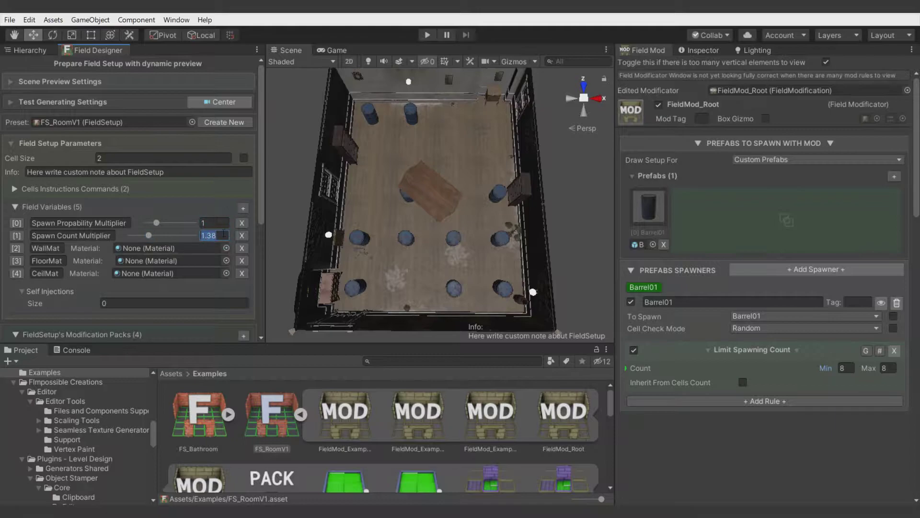
{"action": "type", "text": "1"}
{"action": "left_click", "coordinate": [625, 368]}
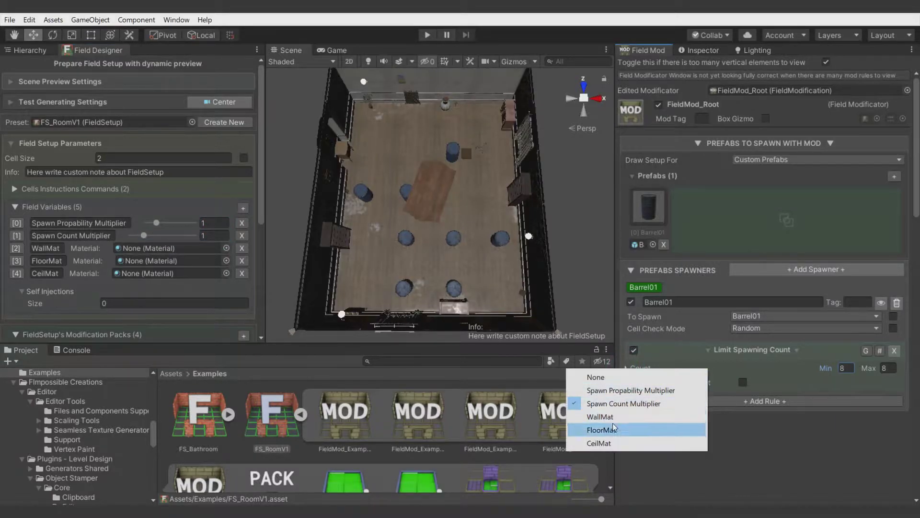
{"action": "left_click", "coordinate": [620, 404]}
{"action": "scroll", "coordinate": [130, 202], "scroll_direction": "down", "scroll_amount": 5}
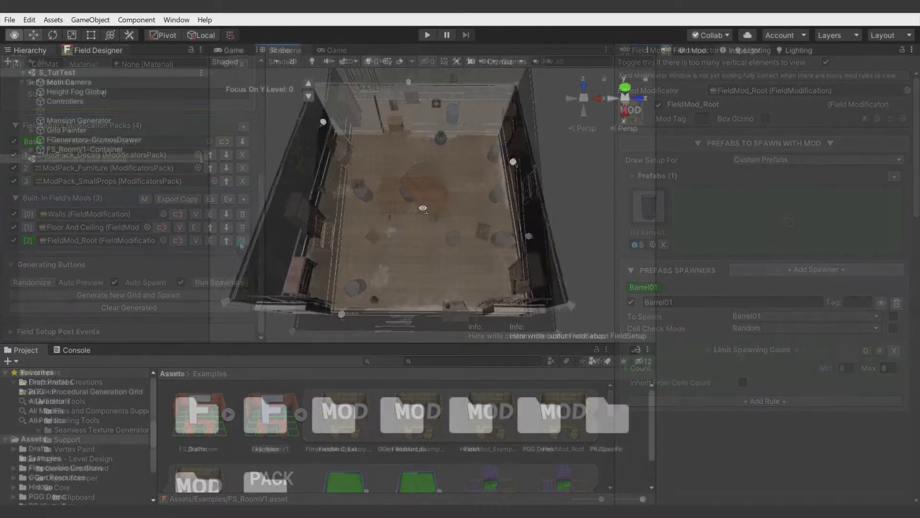
Open a widened Field Designer and expand the Cells Instructions Commands within FS_RoomV1's Field Setup Parameters.
{"action": "left_click_drag", "start_coordinate": [419, 206], "coordinate": [415, 214], "text": "alt"}
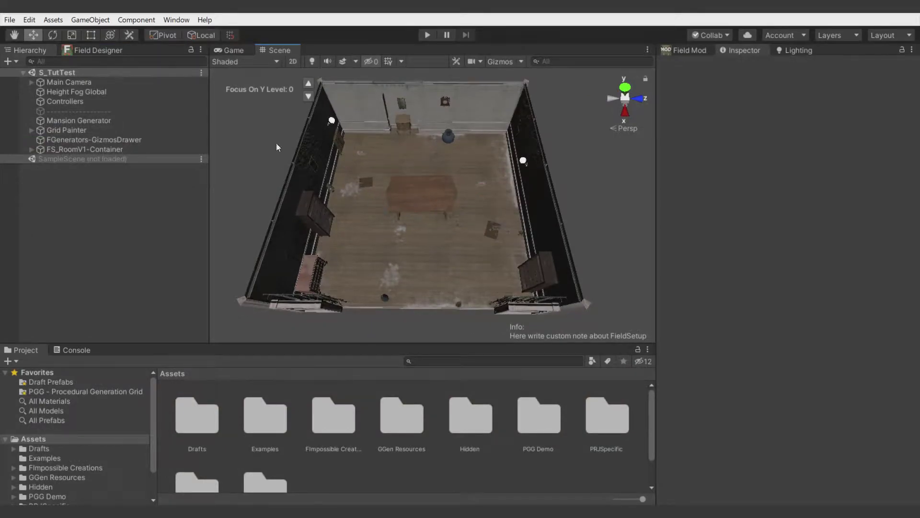
{"action": "left_click", "coordinate": [94, 52]}
{"action": "left_click_drag", "start_coordinate": [213, 213], "coordinate": [264, 213]}
{"action": "scroll", "coordinate": [64, 210], "scroll_direction": "up", "scroll_amount": 5}
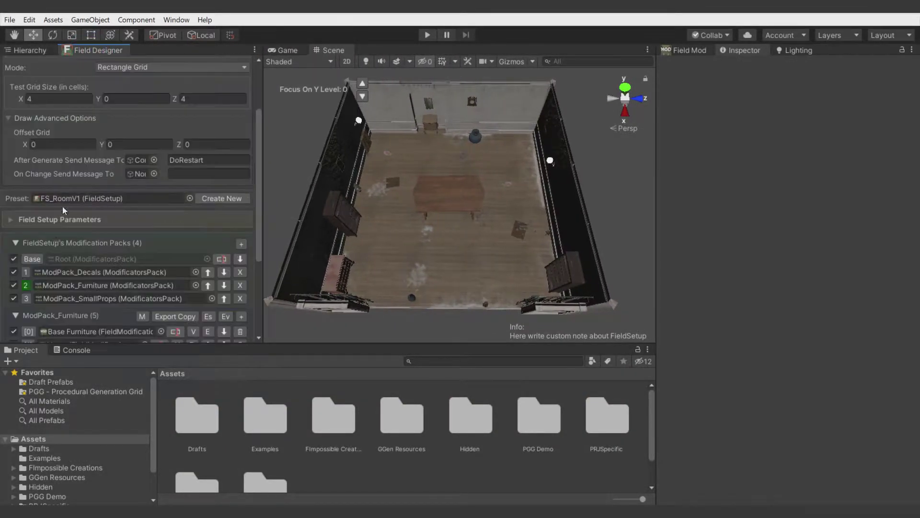
{"action": "left_click", "coordinate": [38, 242]}
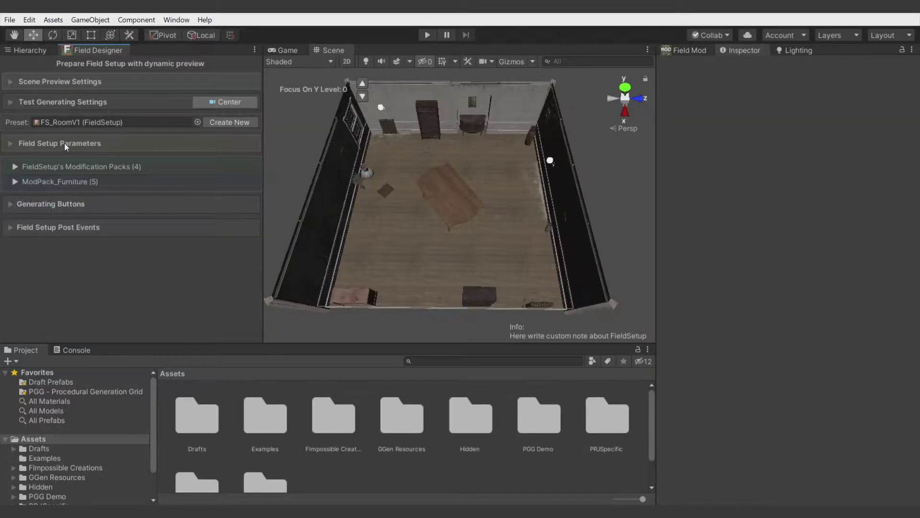
{"action": "left_click", "coordinate": [54, 144]}
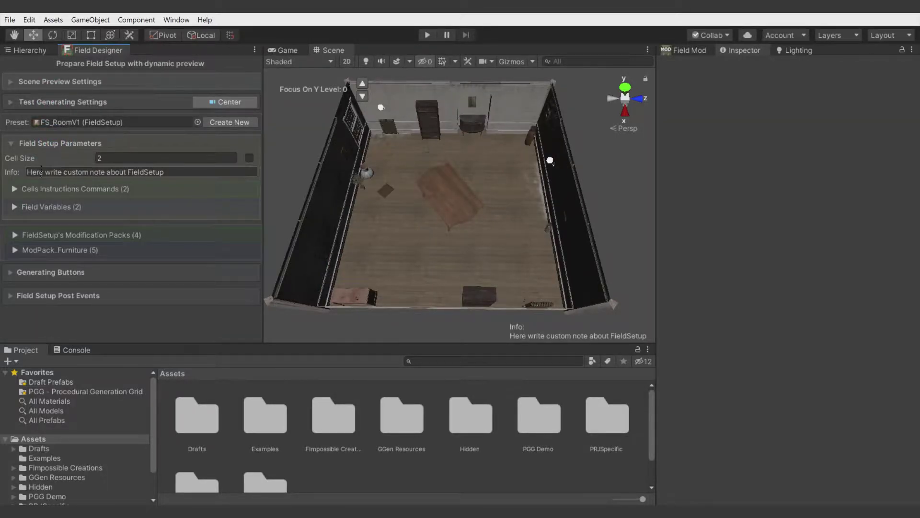
{"action": "left_click", "coordinate": [35, 188]}
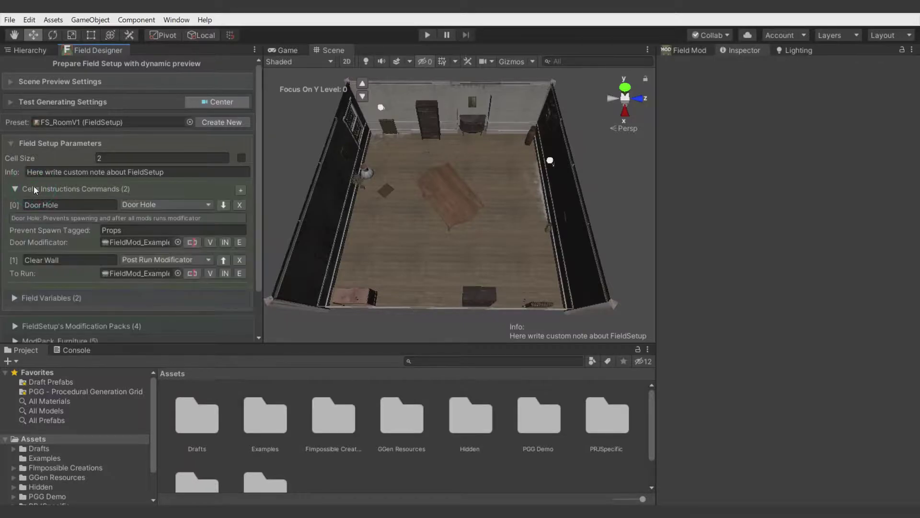
Open the Door Hole command's door modificator and copy it into the FS_RoomV1 preset as an internal modificator.
{"action": "double_click", "coordinate": [58, 242]}
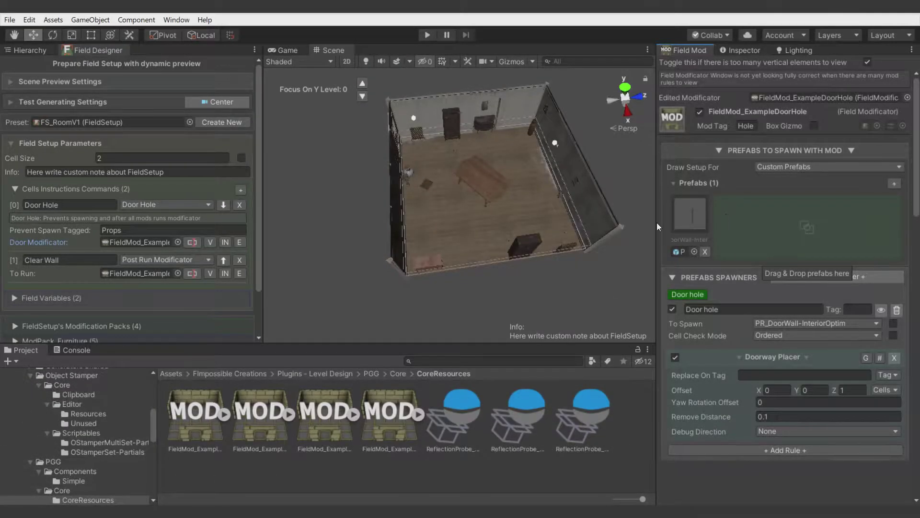
{"action": "left_click", "coordinate": [224, 243]}
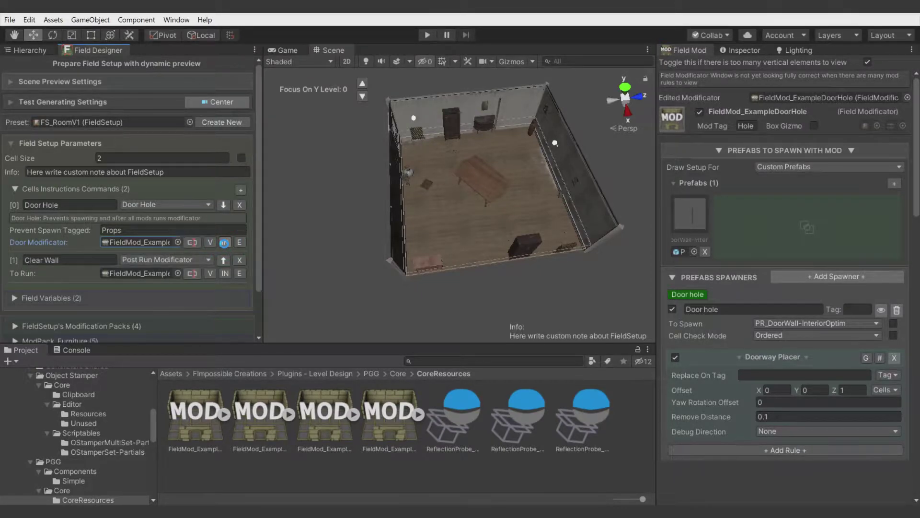
{"action": "left_click", "coordinate": [163, 242]}
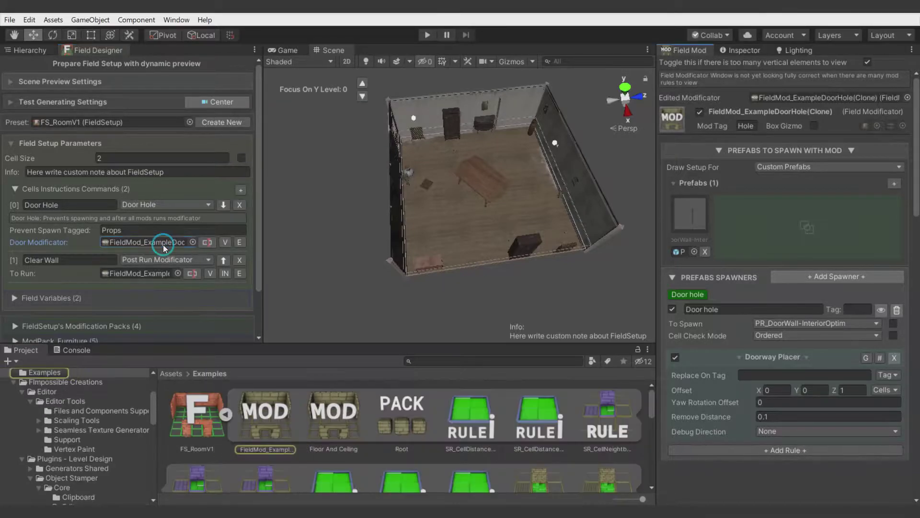
Replace the door hole modificator's prefab with Wall_DoorHoleOneDir Variant, searching for "door".
{"action": "left_click", "coordinate": [693, 252]}
{"action": "type", "text": "door"}
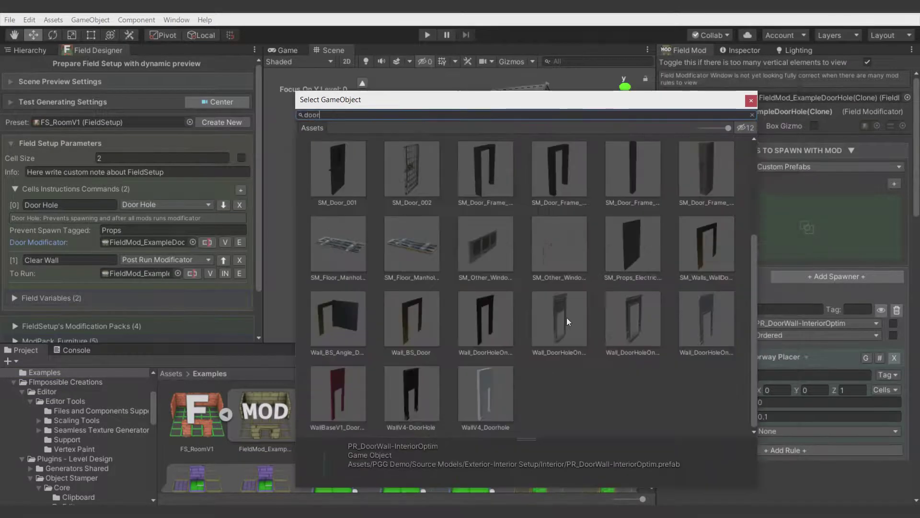
{"action": "double_click", "coordinate": [619, 311]}
Expand the generating options and clear the generated room from the scene.
{"action": "scroll", "coordinate": [73, 317], "scroll_direction": "down", "scroll_amount": 2}
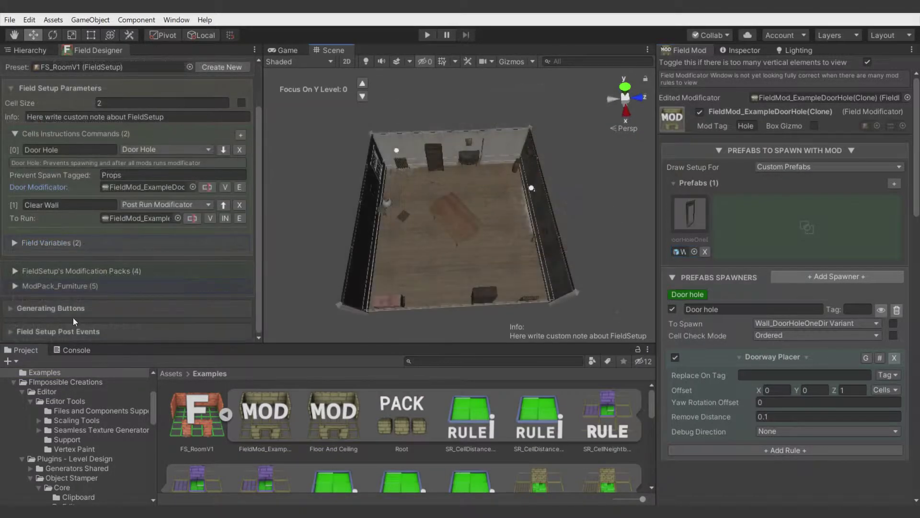
{"action": "left_click", "coordinate": [70, 320]}
{"action": "scroll", "coordinate": [71, 308], "scroll_direction": "down", "scroll_amount": 2}
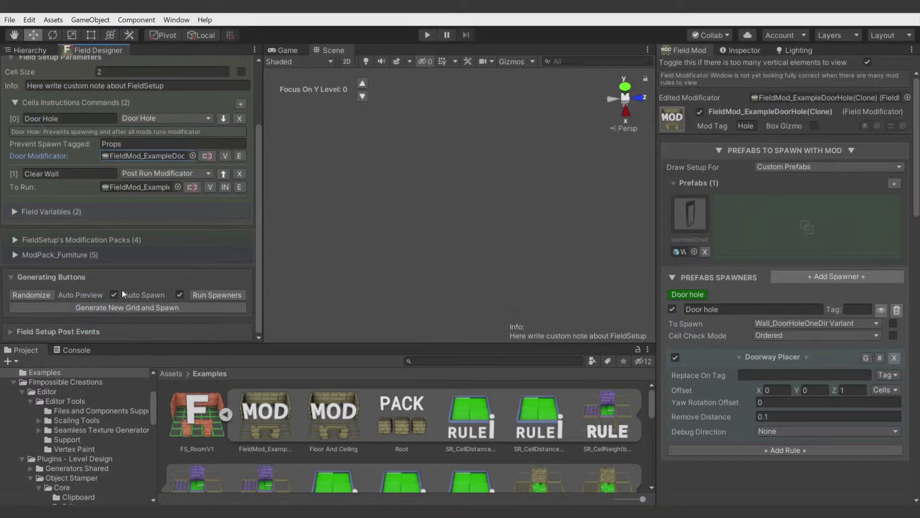
Create an empty GameObject in the scene and name it Painter.
{"action": "left_click", "coordinate": [30, 49]}
{"action": "left_click", "coordinate": [90, 20]}
{"action": "left_click", "coordinate": [99, 31]}
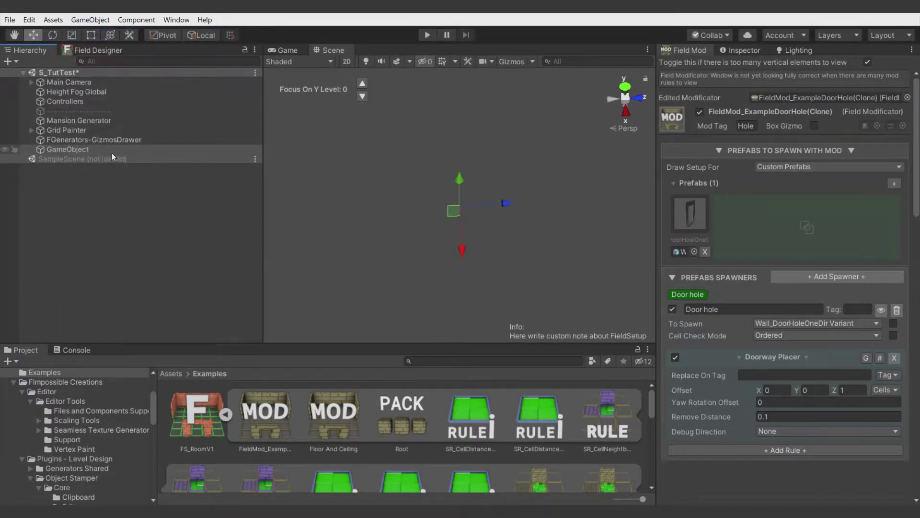
{"action": "type", "text": "Painter"}
{"action": "key", "text": "Return"}
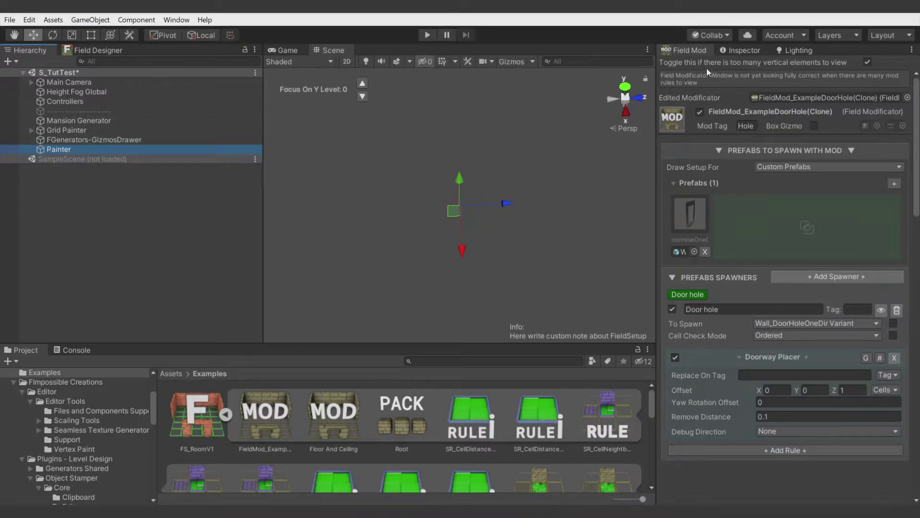
Add a Grid Painter component to the Painter object and assign FS_RoomV1 as its field preset.
{"action": "left_click", "coordinate": [741, 50]}
{"action": "left_click", "coordinate": [749, 157]}
{"action": "key", "text": "Return"}
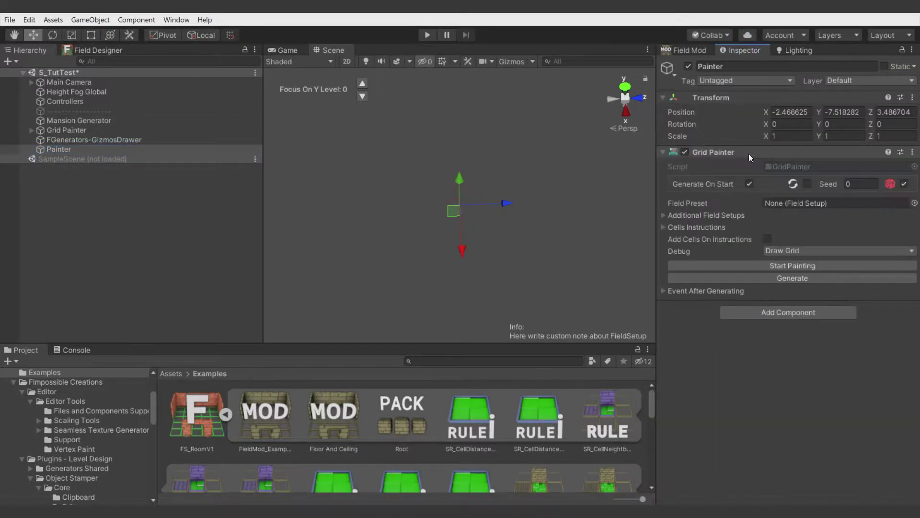
{"action": "left_click", "coordinate": [225, 414]}
{"action": "left_click_drag", "start_coordinate": [757, 202], "coordinate": [767, 202]}
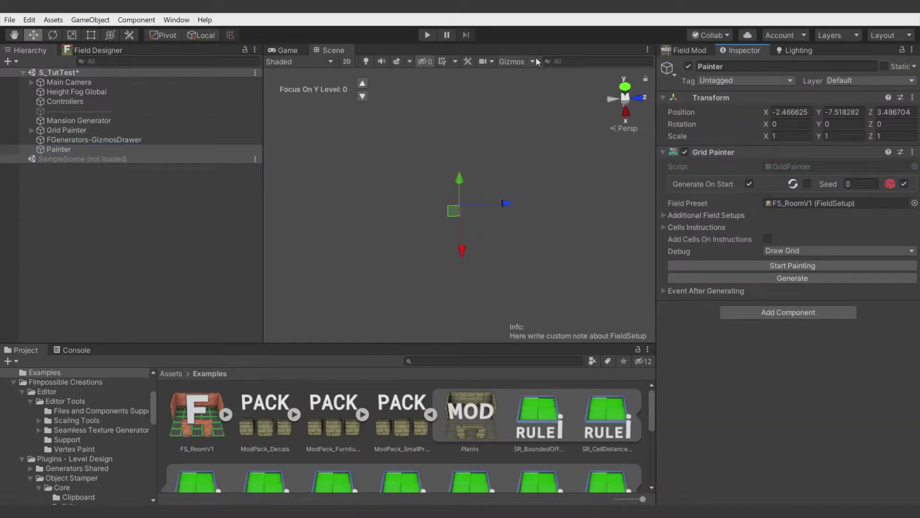
Turn off grid drawing in the Field Designer's scene preview settings.
{"action": "left_click", "coordinate": [103, 50]}
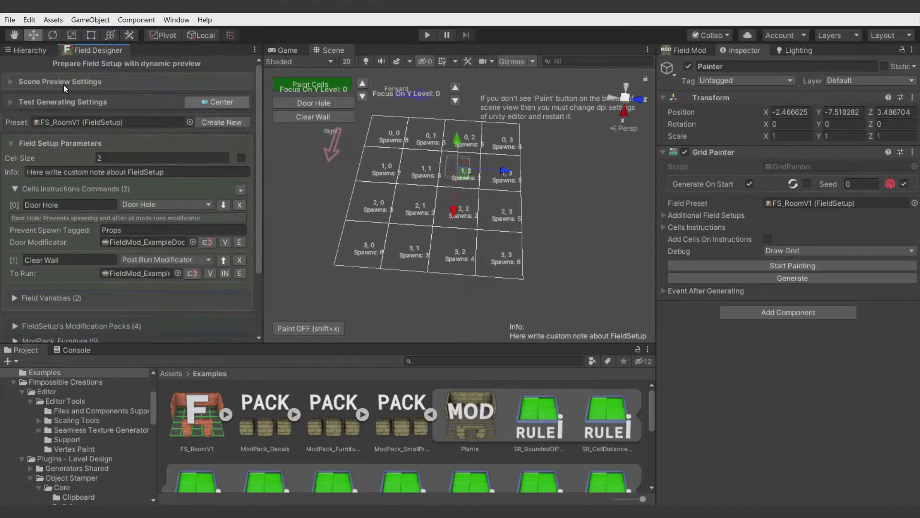
{"action": "left_click", "coordinate": [72, 82]}
{"action": "left_click", "coordinate": [67, 122]}
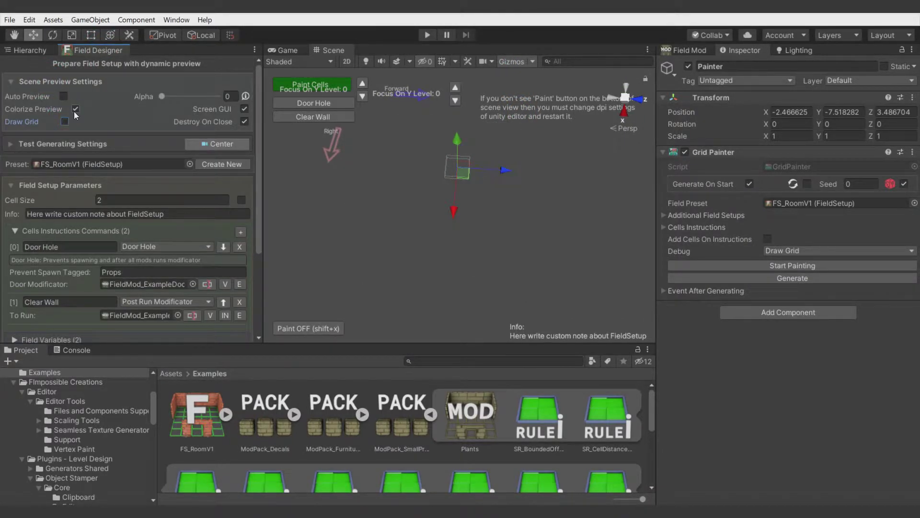
Reset the Painter object's transform so its position is 0, 0, 0.
{"action": "left_click", "coordinate": [36, 50]}
{"action": "mouse_move", "coordinate": [372, 190]}
{"action": "right_mouse_down"}
{"action": "mouse_move", "coordinate": [385, 206]}
{"action": "mouse_move", "coordinate": [363, 186]}
{"action": "mouse_move", "coordinate": [671, 201]}
{"action": "right_mouse_up"}
{"action": "left_click", "coordinate": [912, 97]}
{"action": "left_click", "coordinate": [862, 106]}
Paint a rectangular block of grid cells with the Grid Painter and generate a room from it.
{"action": "right_click_drag", "start_coordinate": [545, 150], "coordinate": [592, 142]}
{"action": "left_click_drag", "start_coordinate": [593, 142], "coordinate": [527, 167], "text": "alt"}
{"action": "left_click", "coordinate": [694, 265]}
{"action": "mouse_move", "coordinate": [545, 254]}
{"action": "left_mouse_down"}
{"action": "mouse_move", "coordinate": [530, 230]}
{"action": "mouse_move", "coordinate": [589, 148]}
{"action": "mouse_move", "coordinate": [456, 163]}
{"action": "left_mouse_up"}
{"action": "left_click", "coordinate": [780, 278]}
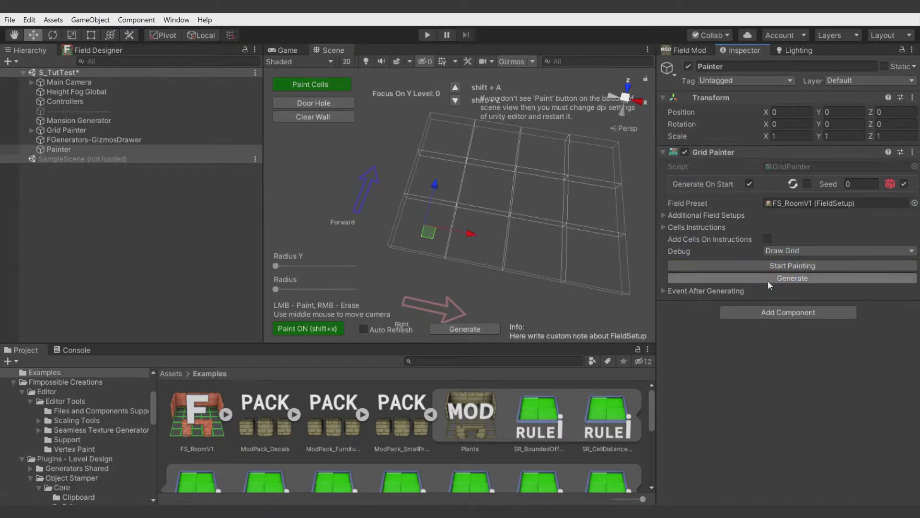
{"action": "mouse_move", "coordinate": [566, 262]}
{"action": "left_mouse_down", "text": "alt"}
{"action": "mouse_move", "coordinate": [273, 178]}
{"action": "mouse_move", "coordinate": [311, 187]}
{"action": "left_mouse_up", "text": "alt"}
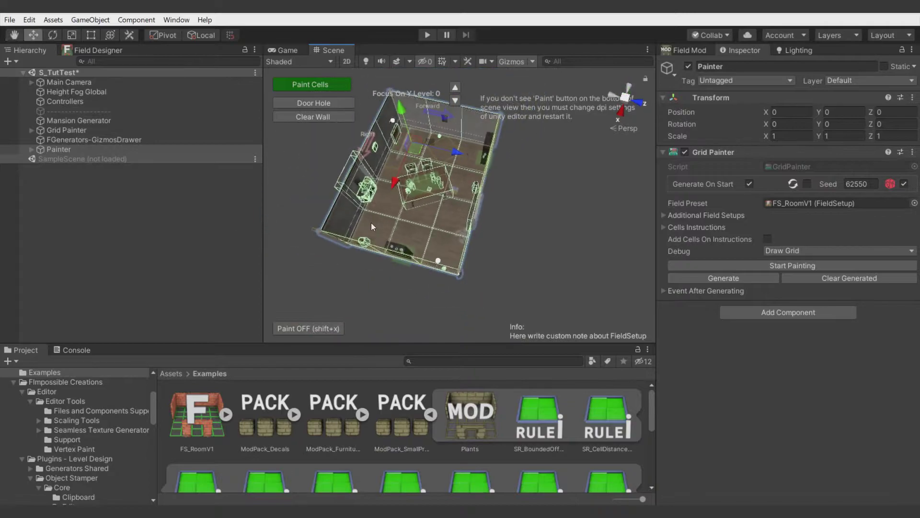
Paint additional cells alongside the existing room and regenerate it as a larger room.
{"action": "left_click", "coordinate": [774, 265]}
{"action": "left_click", "coordinate": [755, 278]}
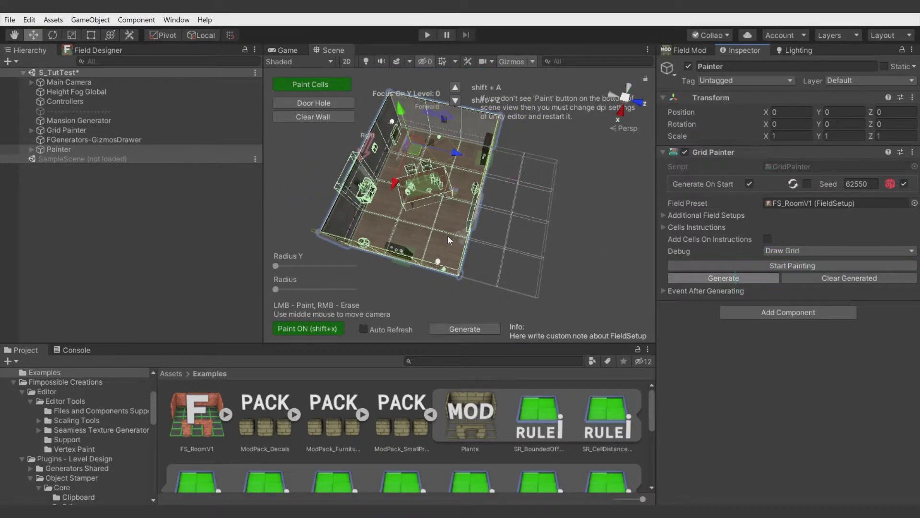
{"action": "key", "text": "w"}
{"action": "right_click_drag", "start_coordinate": [448, 236], "coordinate": [484, 208]}
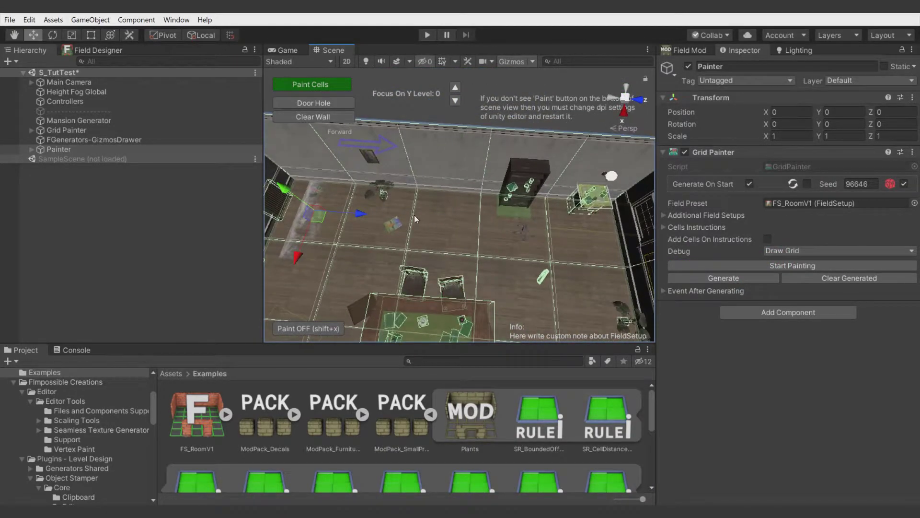
{"action": "left_click_drag", "start_coordinate": [414, 215], "coordinate": [437, 208], "text": "alt"}
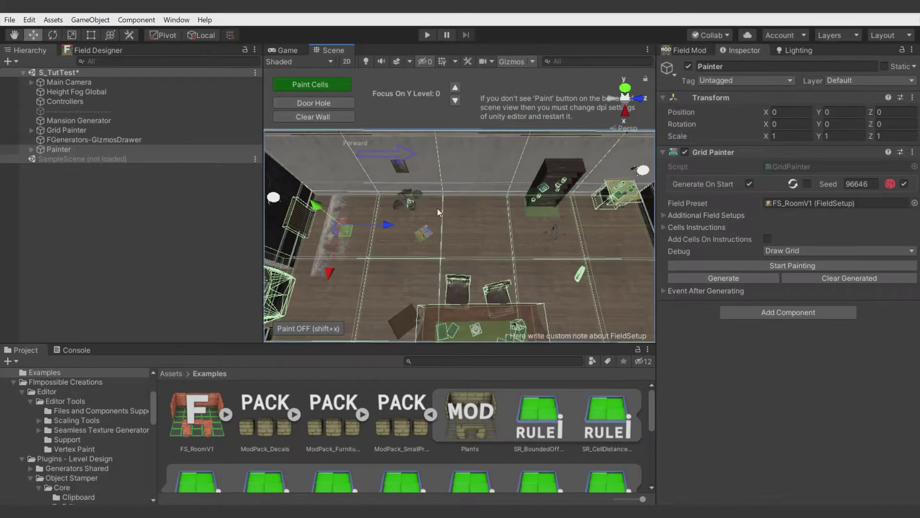
Turn off the preview's Screen GUI and paint a Door Hole instruction onto a floor cell beside the room's wall.
{"action": "left_click", "coordinate": [320, 115]}
{"action": "scroll", "coordinate": [66, 193], "scroll_direction": "down", "scroll_amount": 2}
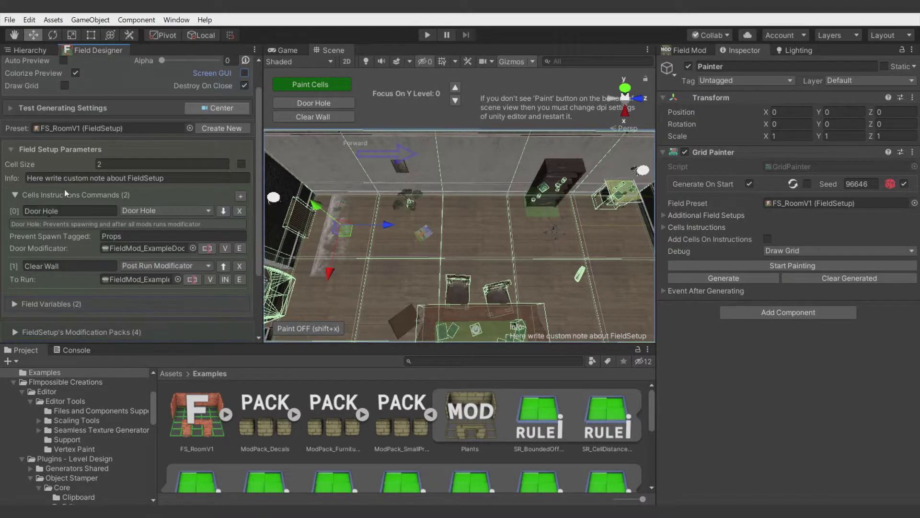
{"action": "left_click", "coordinate": [315, 102]}
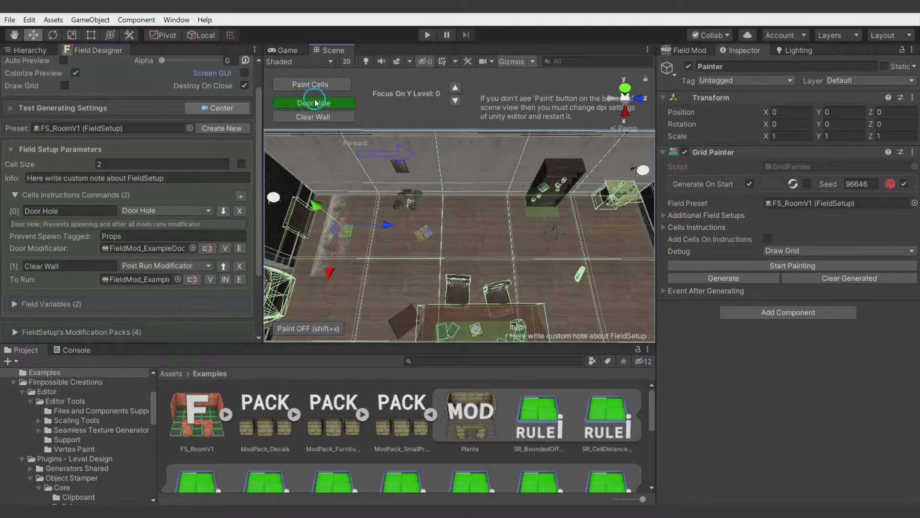
{"action": "left_click", "coordinate": [317, 328]}
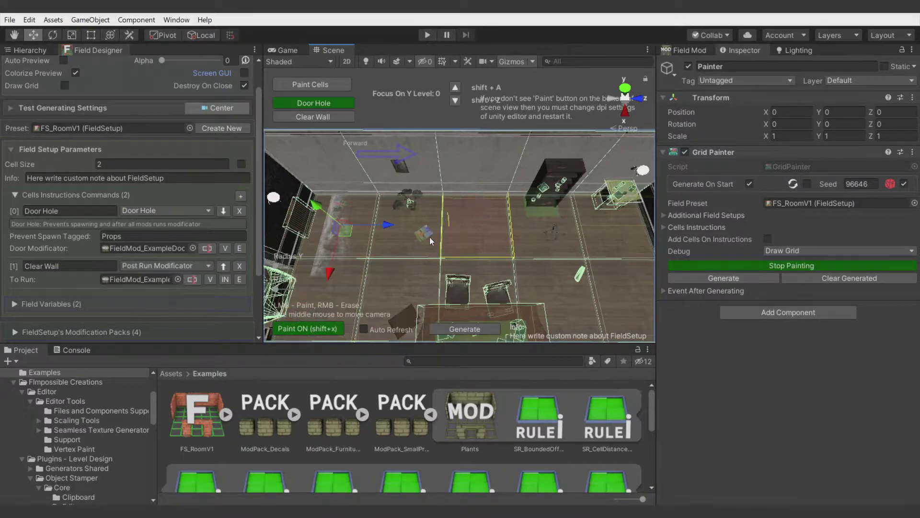
{"action": "left_click", "coordinate": [320, 327]}
{"action": "left_click", "coordinate": [470, 227]}
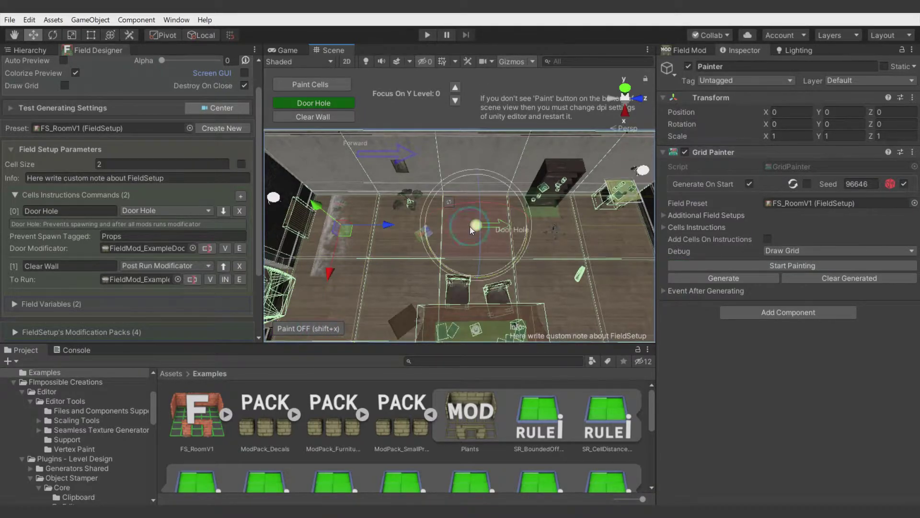
Rotate the Door Hole instruction to face the adjacent wall and regenerate the room.
{"action": "left_click_drag", "start_coordinate": [605, 244], "coordinate": [484, 231], "text": "alt"}
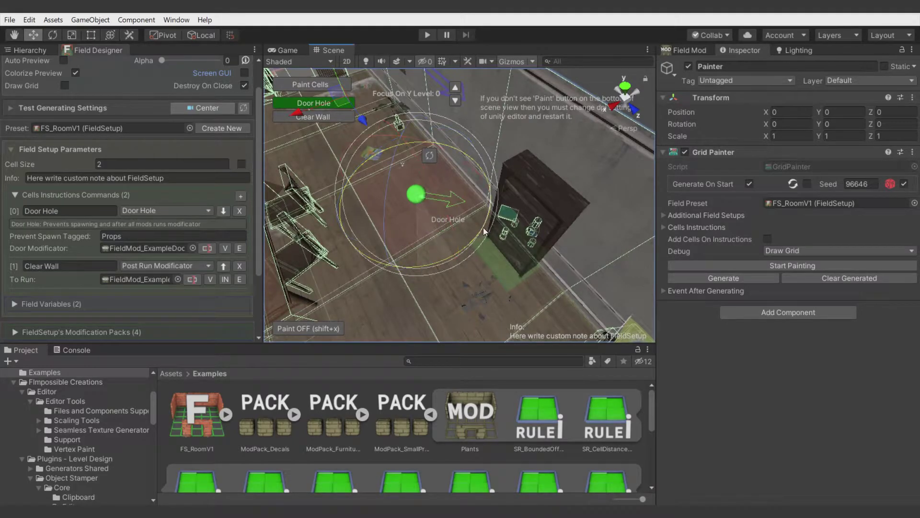
{"action": "left_click", "coordinate": [633, 79]}
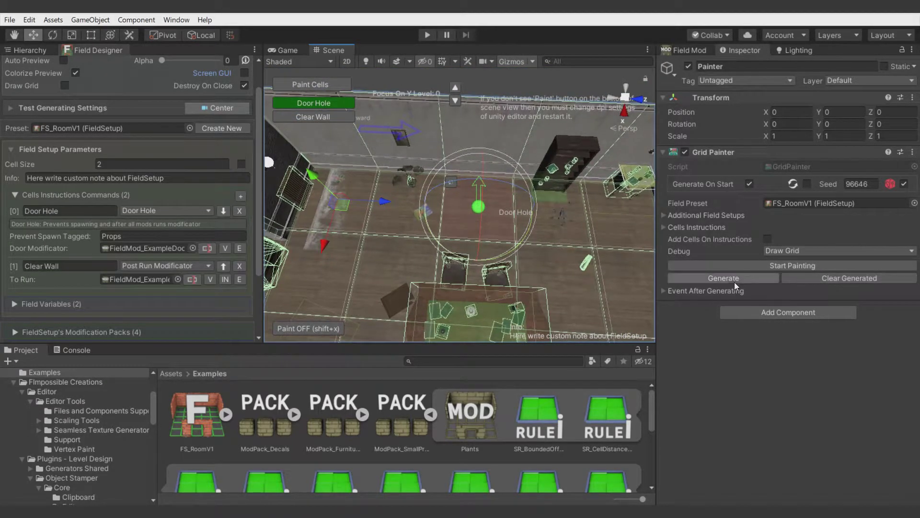
{"action": "left_click", "coordinate": [735, 282]}
{"action": "right_click_drag", "start_coordinate": [573, 247], "coordinate": [259, 195]}
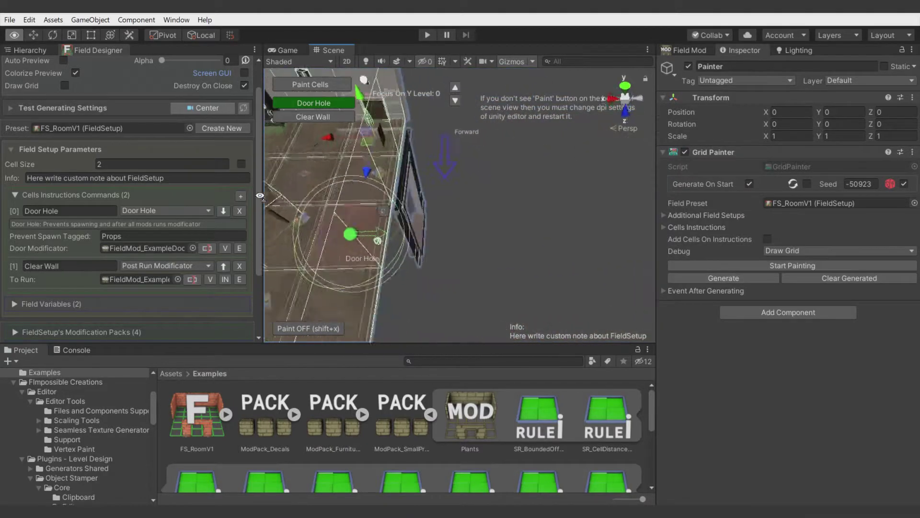
{"action": "left_click_drag", "start_coordinate": [260, 197], "coordinate": [485, 217], "text": "alt"}
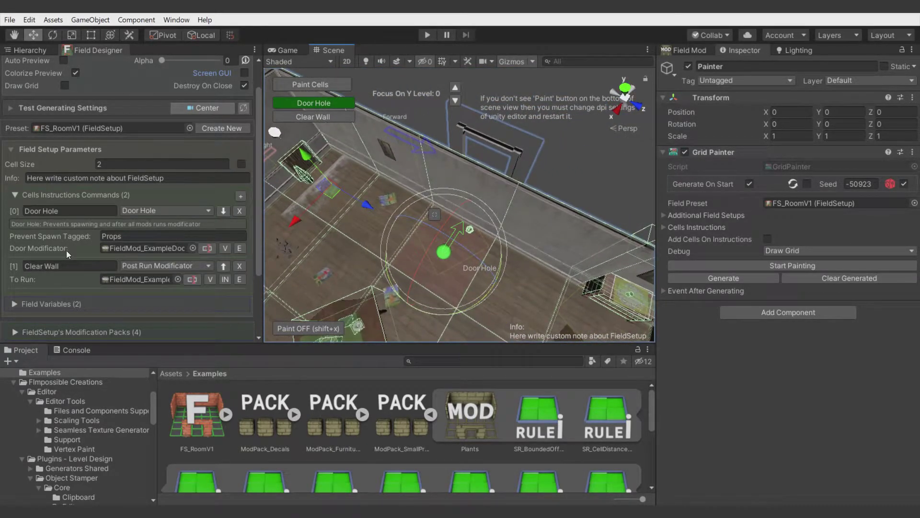
Locate the Door Hole command's modificator asset, regenerate the room and inspect the doorway from outside.
{"action": "left_click", "coordinate": [140, 245]}
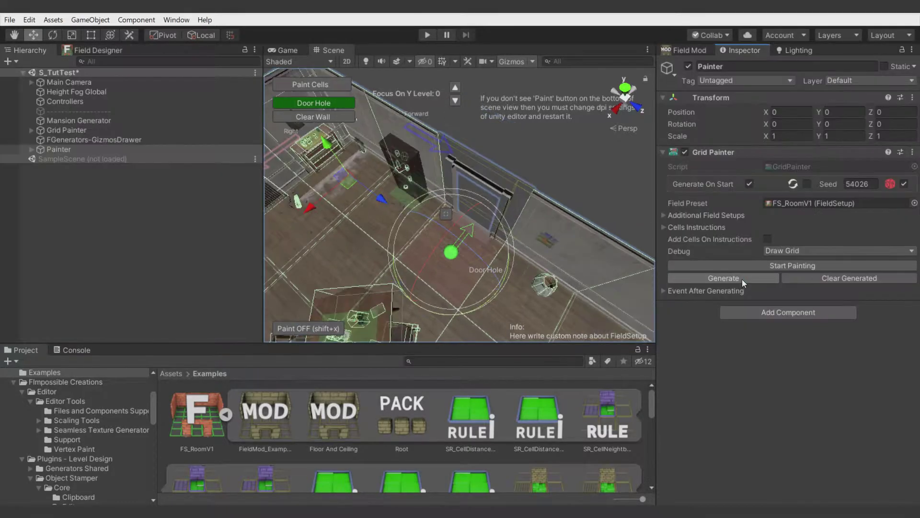
{"action": "left_click", "coordinate": [742, 279]}
{"action": "right_click_drag", "start_coordinate": [171, 199], "coordinate": [239, 169]}
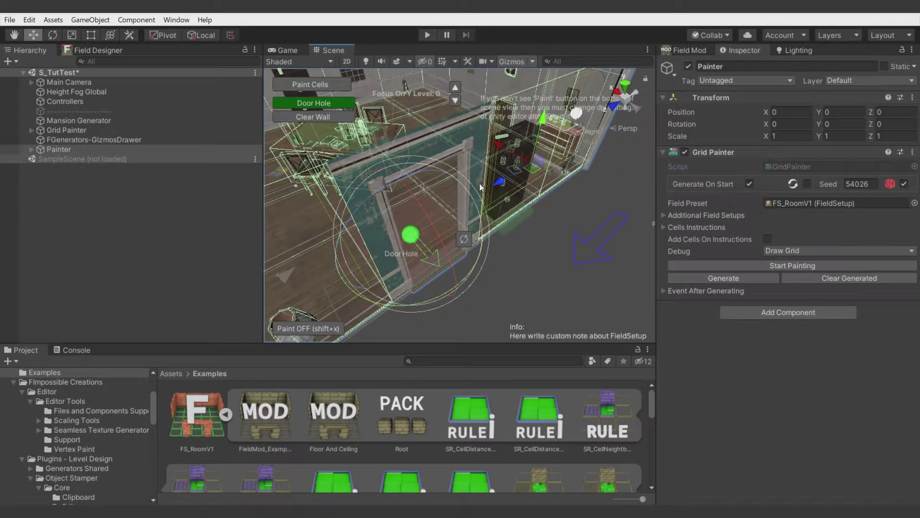
{"action": "right_click_drag", "start_coordinate": [481, 187], "coordinate": [432, 165]}
{"action": "right_click_drag", "start_coordinate": [498, 199], "coordinate": [512, 199]}
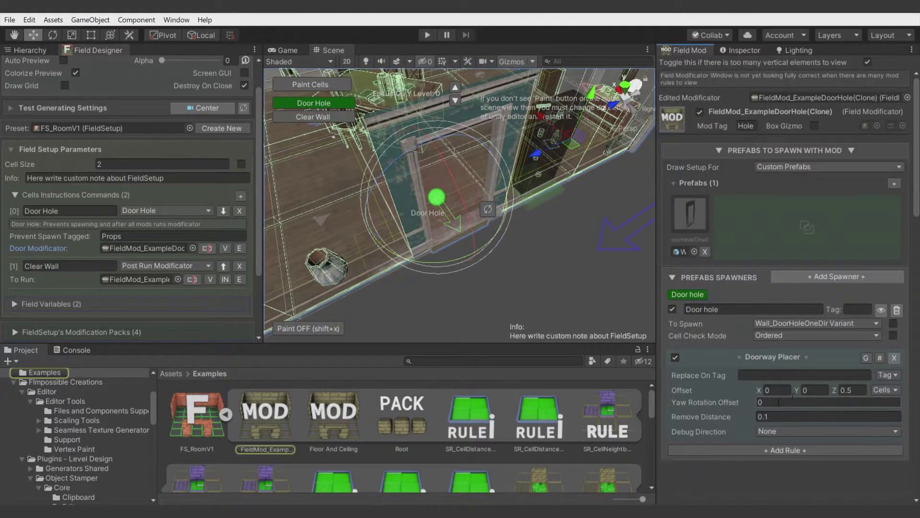
Set the Doorway Placer's yaw rotation offset to 180 and its Z offset to -0.5 cells.
{"action": "type", "text": "180"}
{"action": "left_click", "coordinate": [849, 387]}
{"action": "type", "text": "-0.05"}
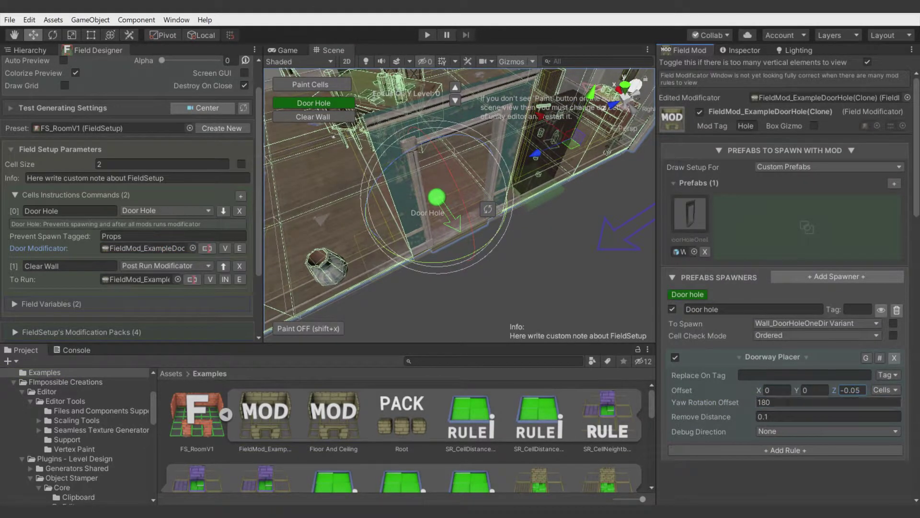
{"action": "key", "text": "BackSpace"}
Replace the door hole modificator's prefab with PR_Wall_DoorHoleOneDir and regenerate the room.
{"action": "left_click", "coordinate": [682, 252]}
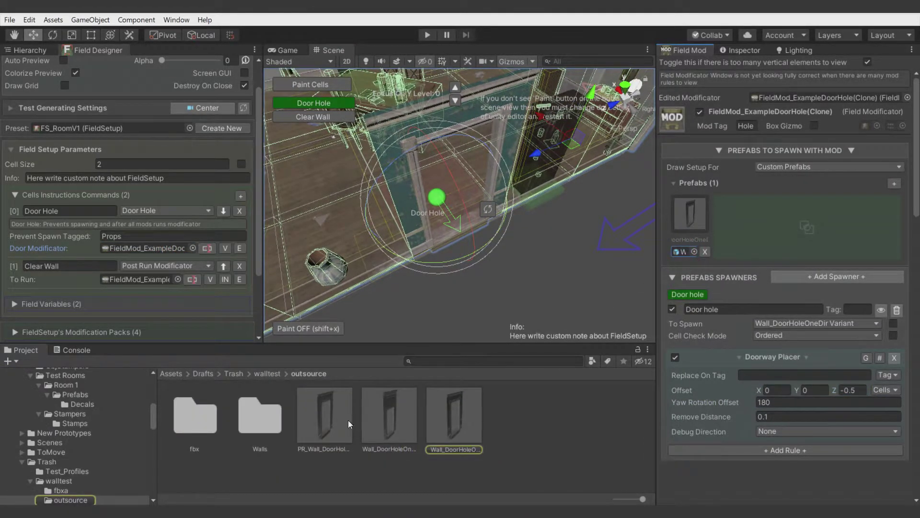
{"action": "left_click_drag", "start_coordinate": [328, 425], "coordinate": [679, 251]}
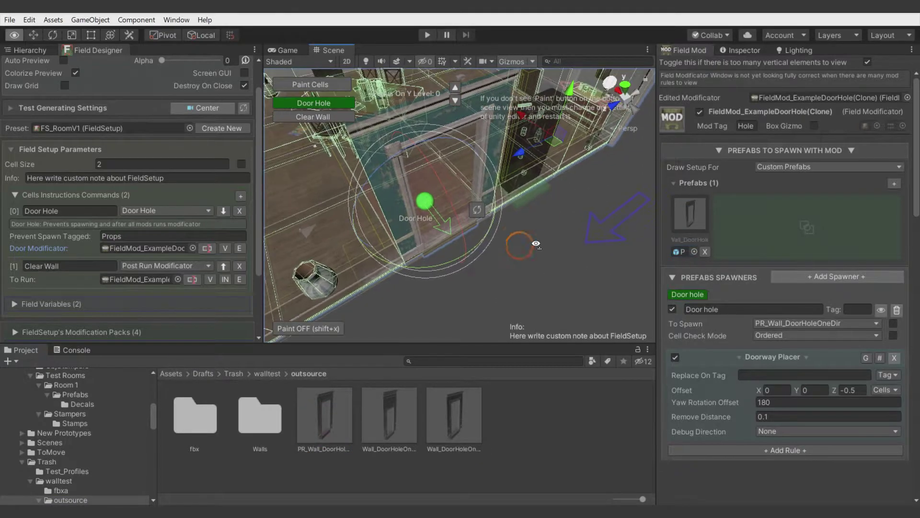
{"action": "left_click", "coordinate": [30, 50]}
{"action": "left_click", "coordinate": [741, 49]}
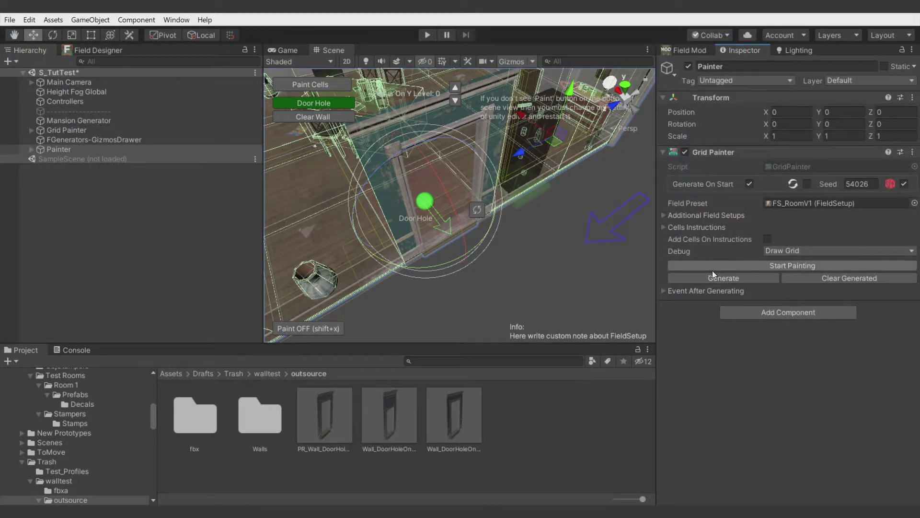
{"action": "left_click", "coordinate": [694, 279]}
{"action": "left_click_drag", "start_coordinate": [465, 233], "coordinate": [843, 209], "text": "alt"}
Reopen the door hole modificator's settings and regenerate the Painter's room to check the doorway placement.
{"action": "left_click", "coordinate": [98, 50]}
{"action": "left_click", "coordinate": [122, 248]}
{"action": "left_click", "coordinate": [691, 50]}
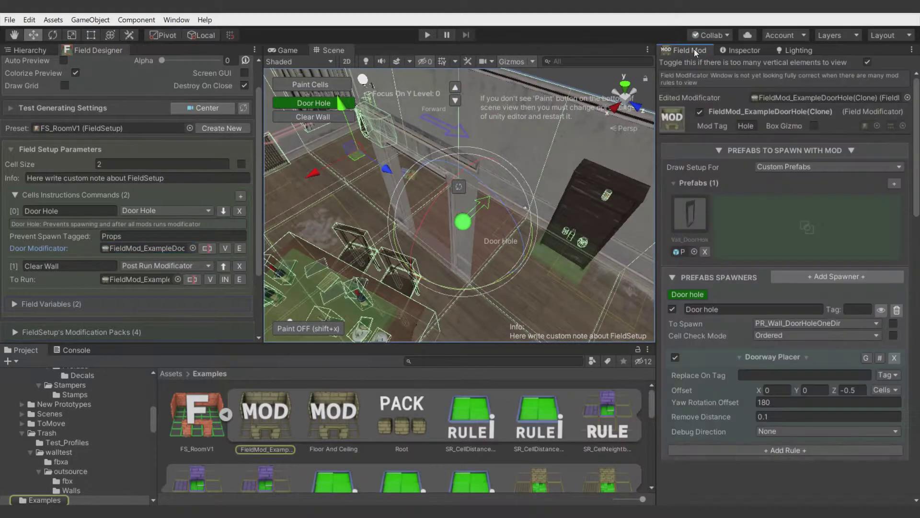
{"action": "left_click", "coordinate": [741, 50]}
{"action": "left_click", "coordinate": [723, 278]}
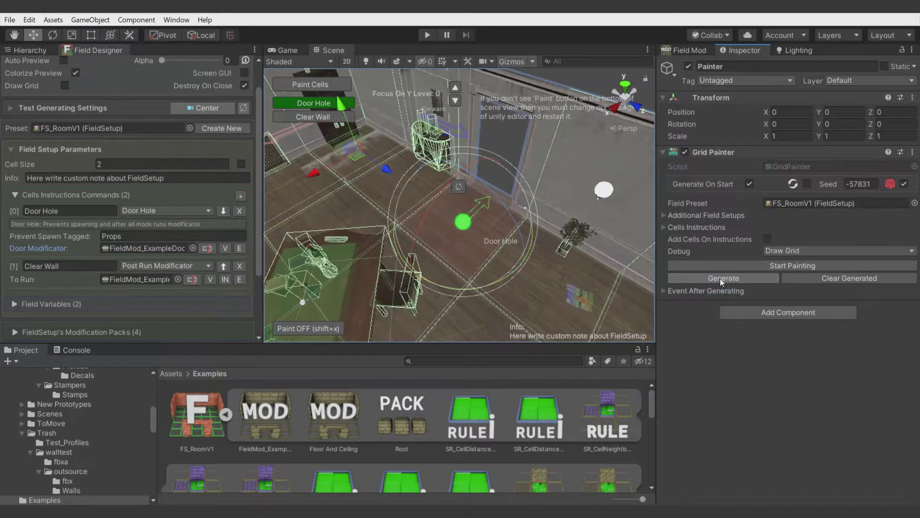
{"action": "mouse_move", "coordinate": [580, 215]}
{"action": "left_mouse_down", "text": "alt"}
{"action": "mouse_move", "coordinate": [564, 173]}
{"action": "mouse_move", "coordinate": [471, 176]}
{"action": "mouse_move", "coordinate": [478, 195]}
{"action": "mouse_move", "coordinate": [450, 242]}
{"action": "left_mouse_up", "text": "alt"}
Move the Door Hole instruction one cell along the wall and regenerate the room.
{"action": "left_click", "coordinate": [450, 245]}
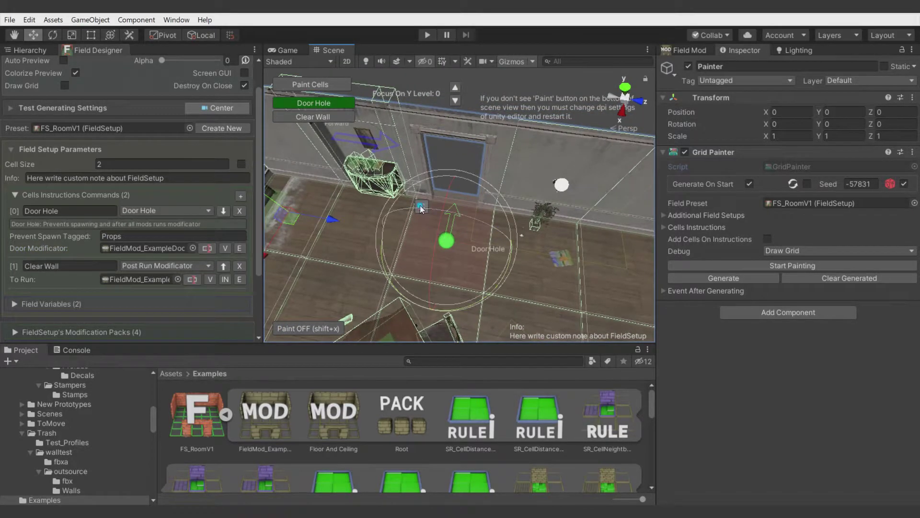
{"action": "left_click", "coordinate": [414, 204]}
{"action": "left_click_drag", "start_coordinate": [509, 250], "coordinate": [574, 249]}
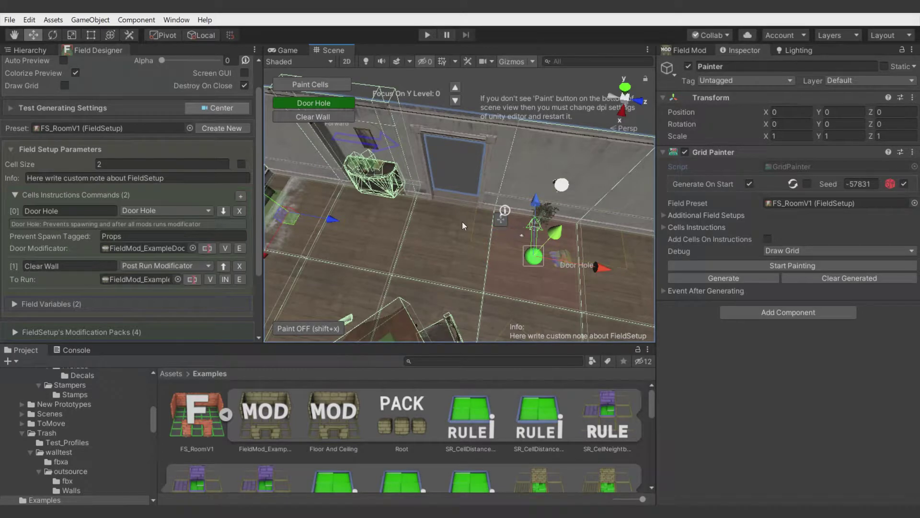
{"action": "middle_click_drag", "start_coordinate": [493, 230], "coordinate": [452, 212]}
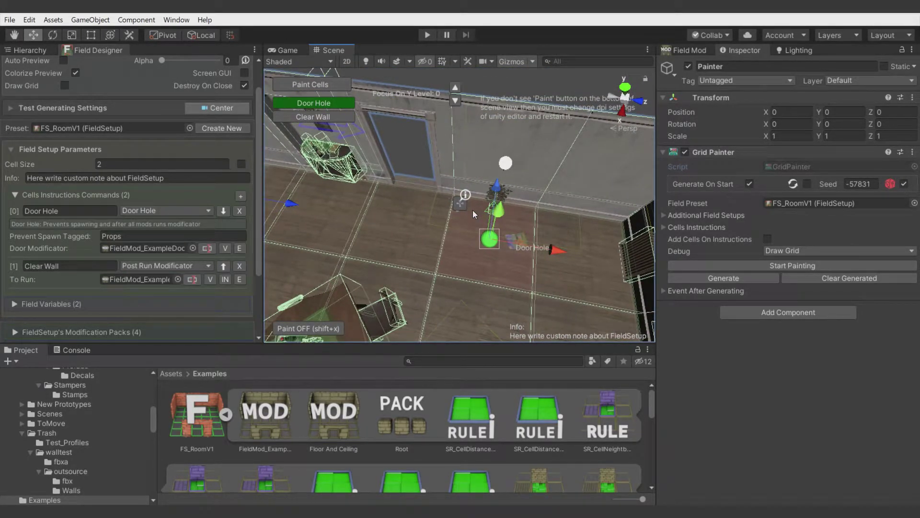
{"action": "mouse_move", "coordinate": [517, 207]}
{"action": "left_mouse_down", "text": "alt"}
{"action": "mouse_move", "coordinate": [436, 199]}
{"action": "mouse_move", "coordinate": [567, 196]}
{"action": "left_mouse_up", "text": "alt"}
{"action": "left_click", "coordinate": [439, 203]}
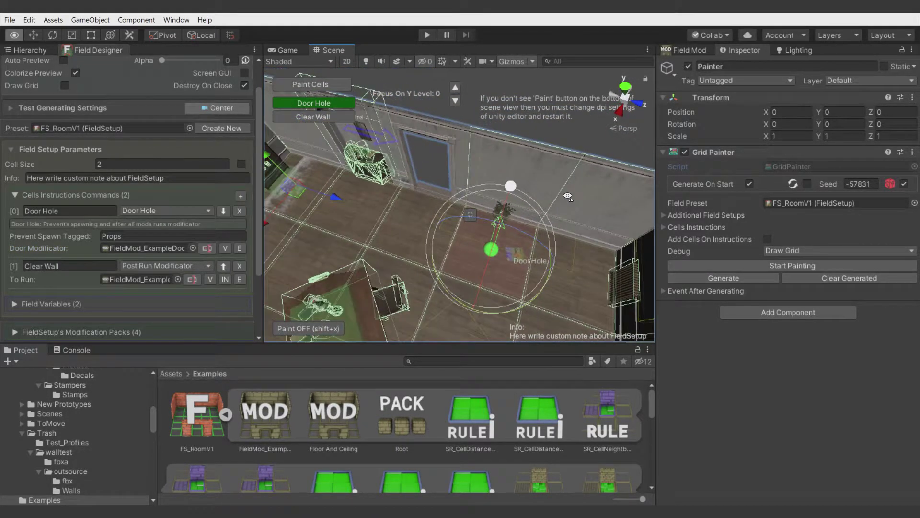
{"action": "left_click", "coordinate": [722, 278]}
Examine the generated doorway and the props around it up close.
{"action": "right_click_drag", "start_coordinate": [465, 205], "coordinate": [341, 168]}
{"action": "key", "text": "w"}
{"action": "mouse_move", "coordinate": [341, 167]}
{"action": "left_mouse_down", "text": "alt"}
{"action": "mouse_move", "coordinate": [474, 152]}
{"action": "mouse_move", "coordinate": [562, 172]}
{"action": "left_mouse_up", "text": "alt"}
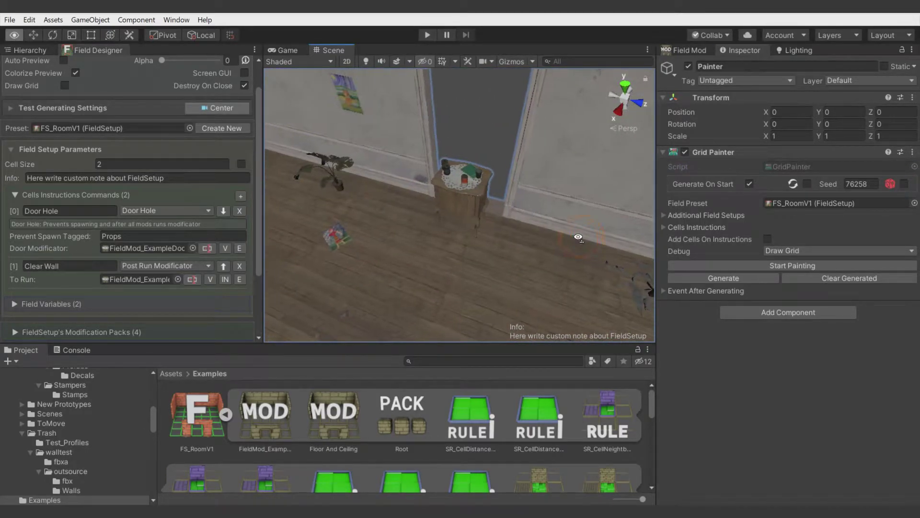
{"action": "left_click_drag", "start_coordinate": [599, 230], "coordinate": [521, 187], "text": "alt"}
{"action": "scroll", "coordinate": [521, 186], "scroll_direction": "down", "scroll_amount": 3}
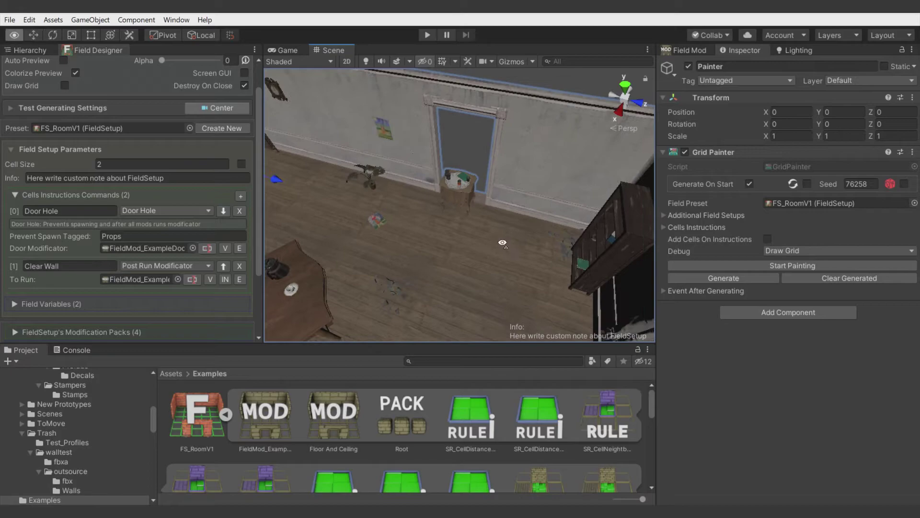
{"action": "right_click_drag", "start_coordinate": [520, 186], "coordinate": [446, 108]}
{"action": "left_click_drag", "start_coordinate": [310, 224], "coordinate": [478, 221], "text": "alt"}
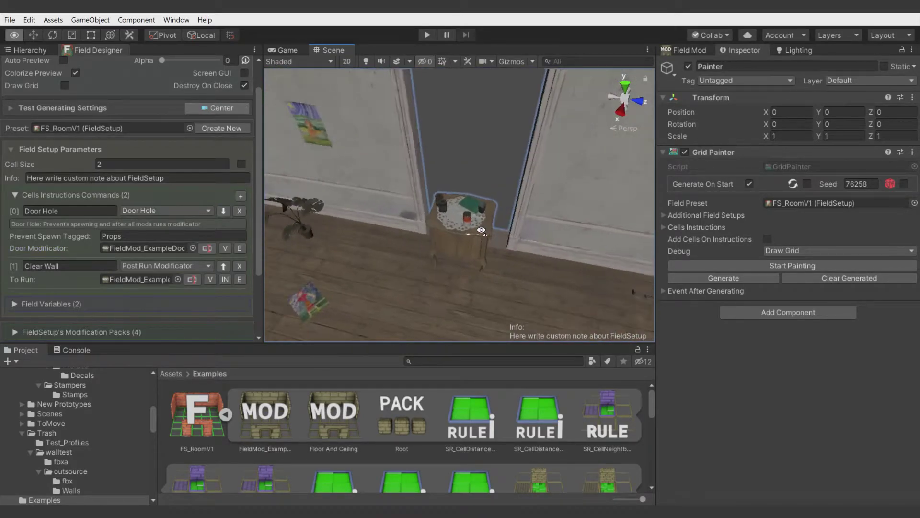
{"action": "right_click_drag", "start_coordinate": [481, 231], "coordinate": [364, 240]}
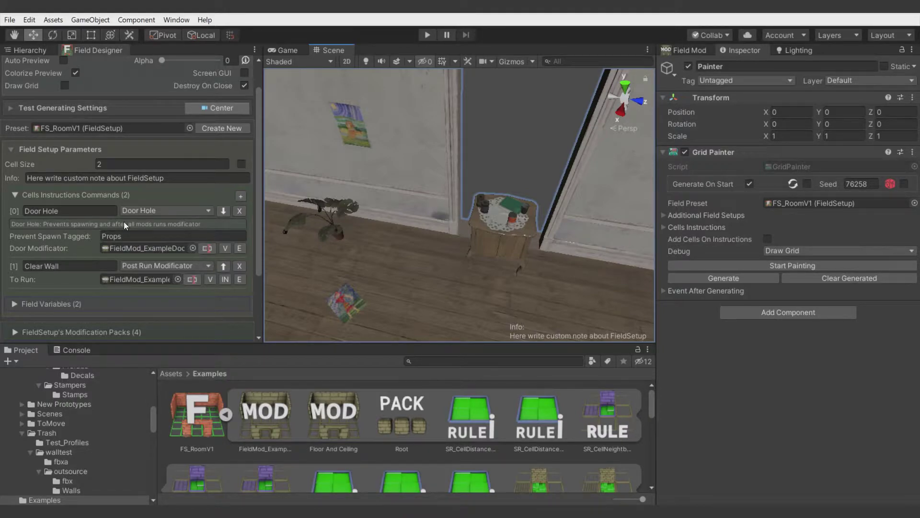
Set the Door Hole command's prevented spawn tag to Prop and regenerate the room.
{"action": "left_click", "coordinate": [59, 210]}
{"action": "left_click", "coordinate": [139, 212]}
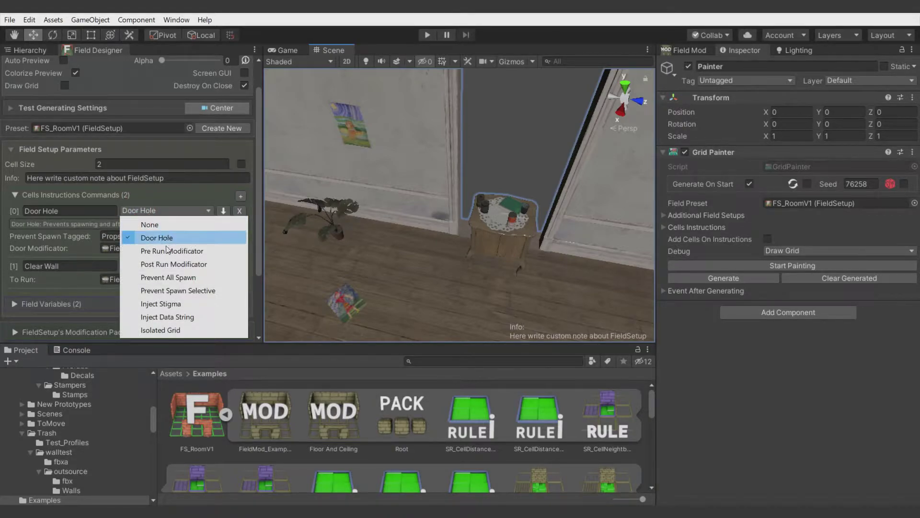
{"action": "left_click", "coordinate": [124, 234]}
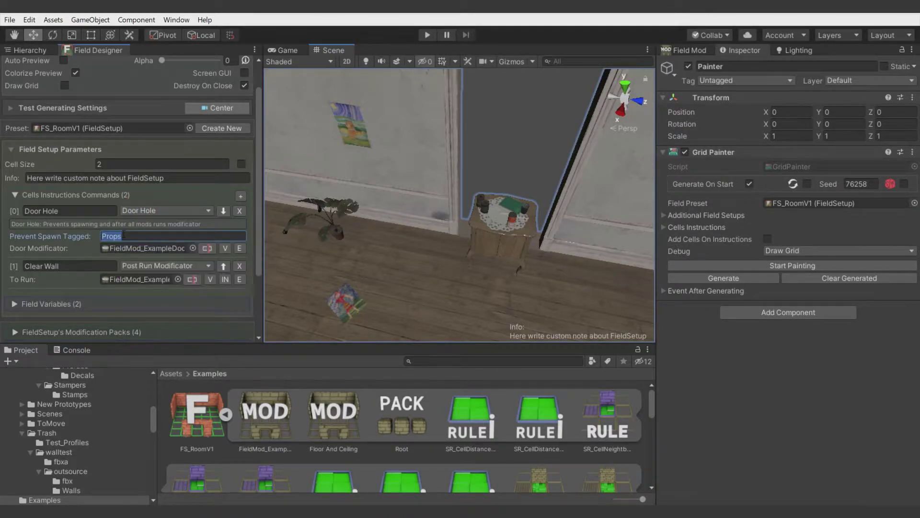
{"action": "type", "text": "Prop"}
{"action": "right_click", "coordinate": [341, 270]}
{"action": "left_click", "coordinate": [738, 279]}
{"action": "scroll", "coordinate": [571, 285], "scroll_direction": "down", "scroll_amount": 6}
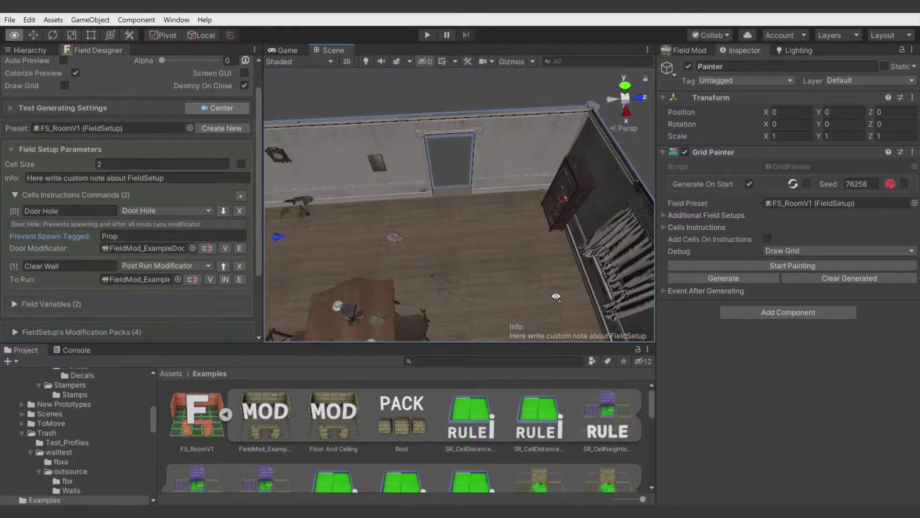
Expand FS_RoomV1's field variables and the modification list of ModPack_Furniture.
{"action": "right_click_drag", "start_coordinate": [549, 293], "coordinate": [480, 297]}
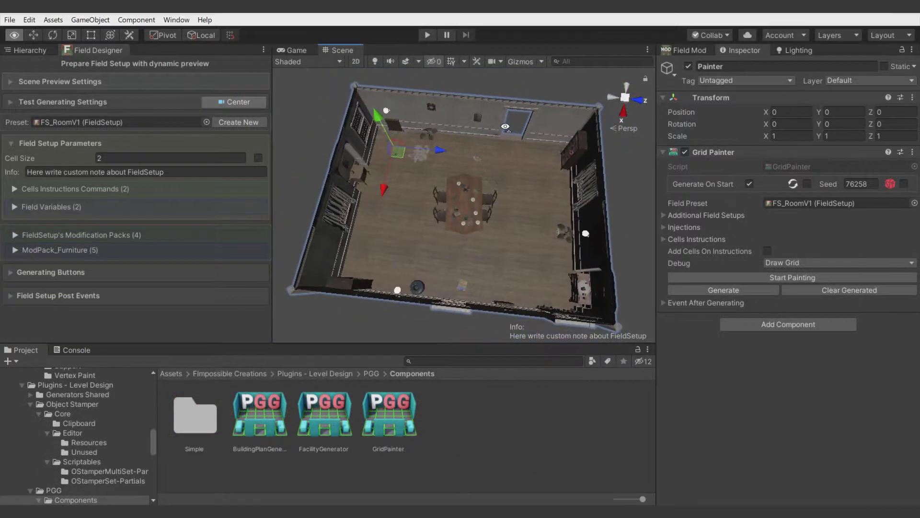
{"action": "right_click_drag", "start_coordinate": [397, 202], "coordinate": [393, 208]}
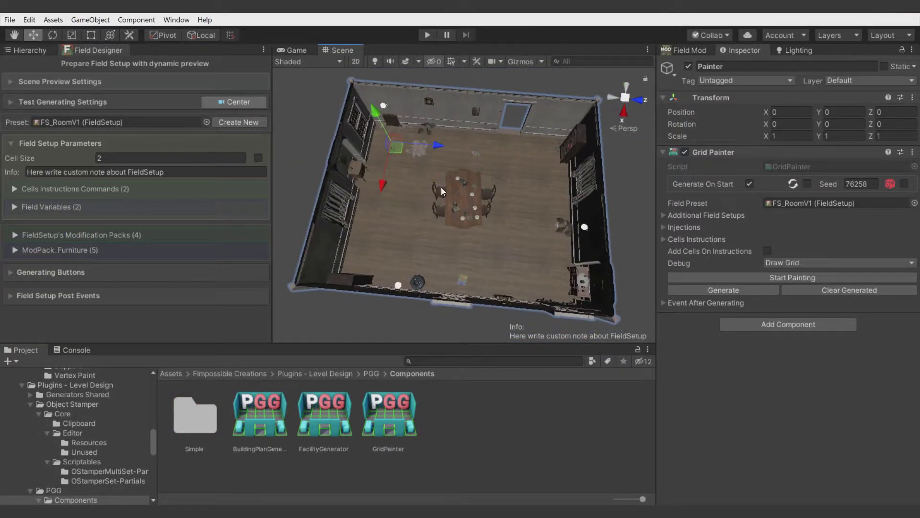
{"action": "left_click", "coordinate": [50, 207]}
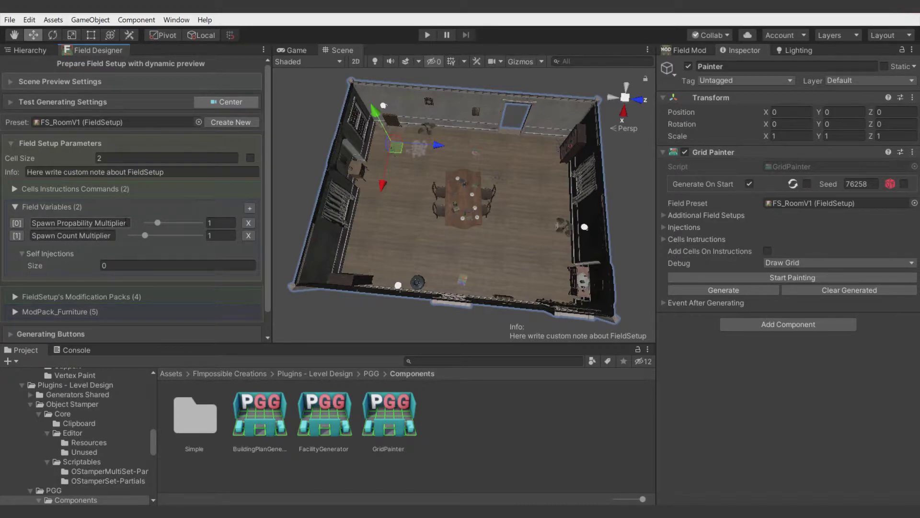
{"action": "left_click", "coordinate": [71, 316]}
{"action": "scroll", "coordinate": [71, 315], "scroll_direction": "down", "scroll_amount": 3}
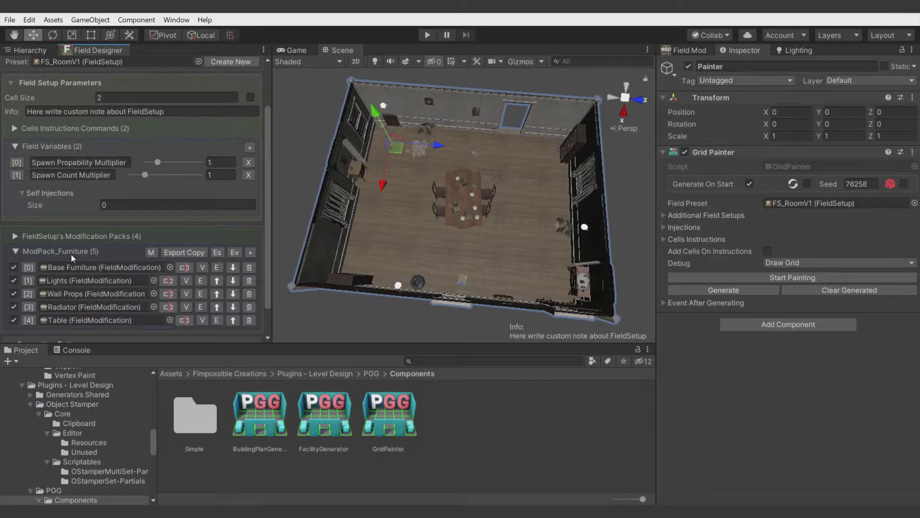
{"action": "scroll", "coordinate": [71, 236], "scroll_direction": "down", "scroll_amount": 2}
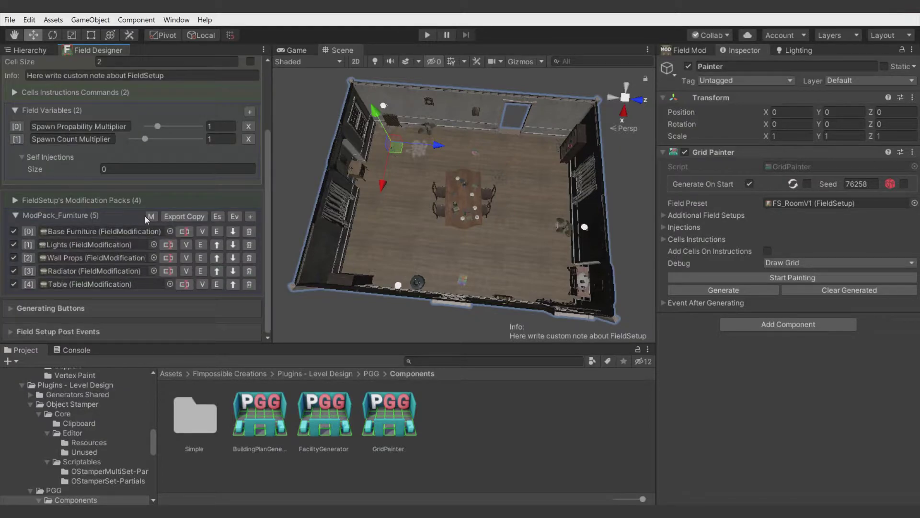
Add a new field modification to ModPack_Furniture with the Barrel01 prefab and a spawner for Barrel01.
{"action": "left_click", "coordinate": [250, 217]}
{"action": "scroll", "coordinate": [174, 300], "scroll_direction": "down", "scroll_amount": 1}
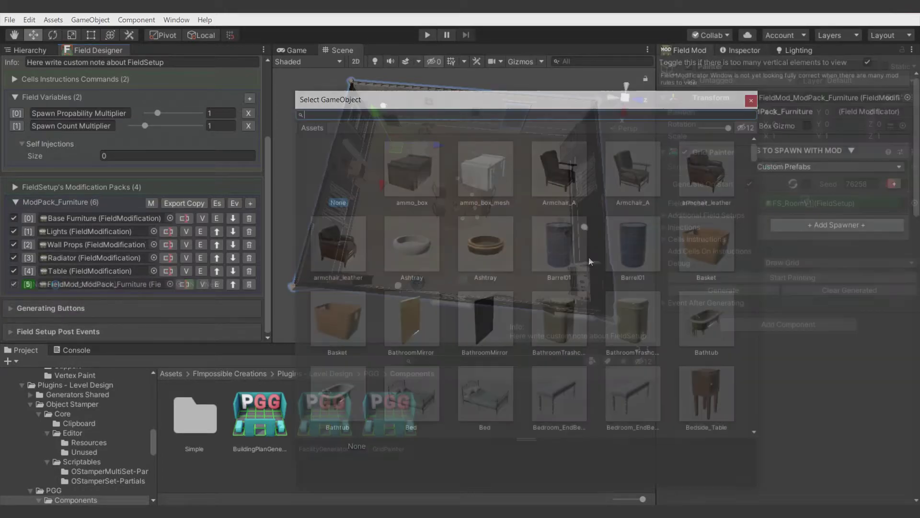
{"action": "double_click", "coordinate": [576, 249]}
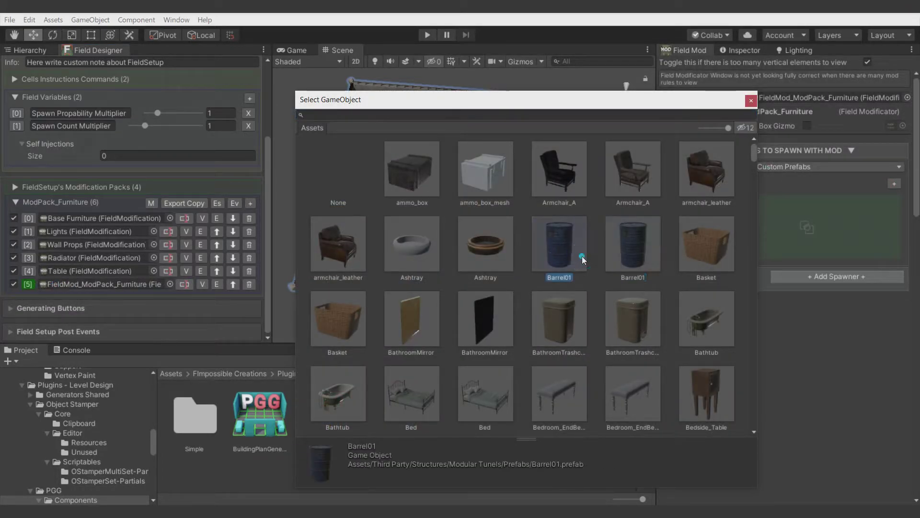
{"action": "left_click", "coordinate": [724, 277]}
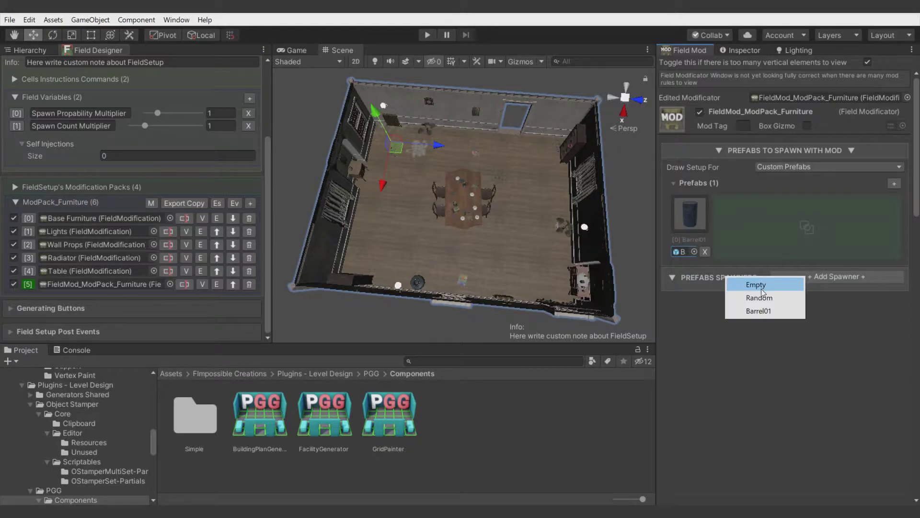
{"action": "left_click", "coordinate": [760, 310]}
Add a World Offset rule to the Barrel01 spawner with a randomized offset of 0.2 on X and Z.
{"action": "left_click", "coordinate": [770, 356]}
{"action": "mouse_move", "coordinate": [786, 364]}
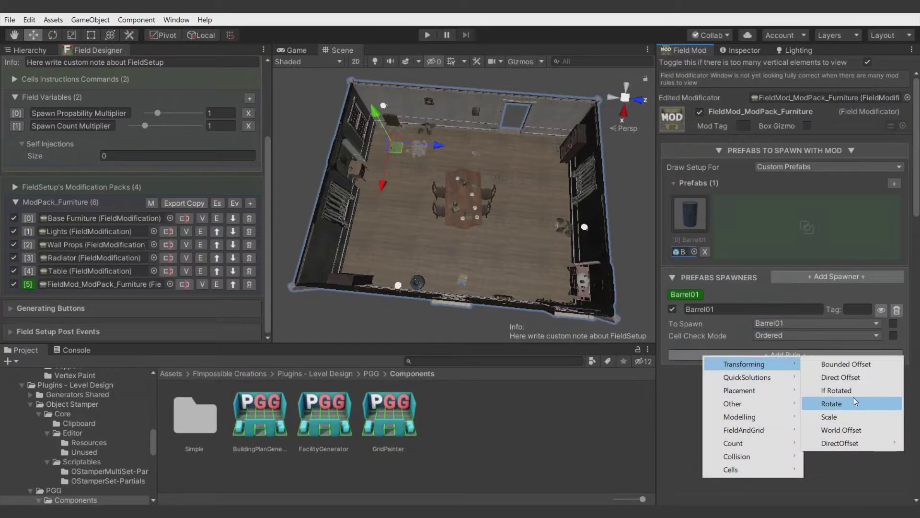
{"action": "left_click", "coordinate": [844, 432]}
{"action": "scroll", "coordinate": [743, 394], "scroll_direction": "down", "scroll_amount": 2}
{"action": "left_click", "coordinate": [876, 363]}
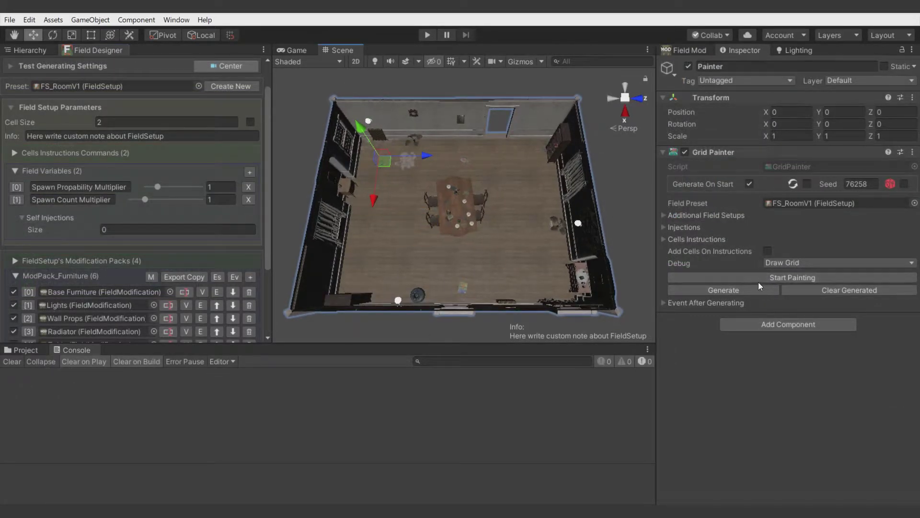
Regenerate the Painter's room and examine how the barrels are distributed over the floor cells.
{"action": "left_click", "coordinate": [742, 286]}
{"action": "right_click_drag", "start_coordinate": [534, 208], "coordinate": [520, 233]}
{"action": "key", "text": "w"}
{"action": "left_click_drag", "start_coordinate": [520, 233], "coordinate": [403, 233], "text": "alt"}
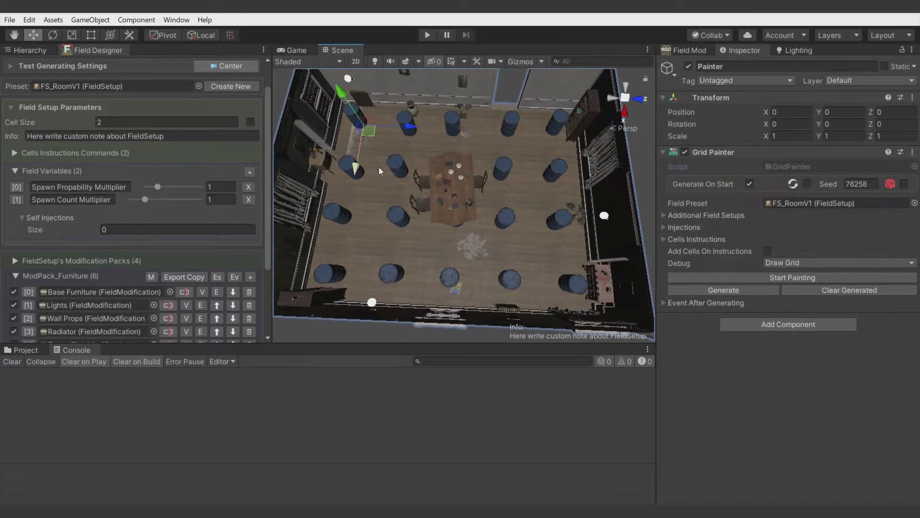
{"action": "left_click_drag", "start_coordinate": [378, 171], "coordinate": [301, 177], "text": "alt"}
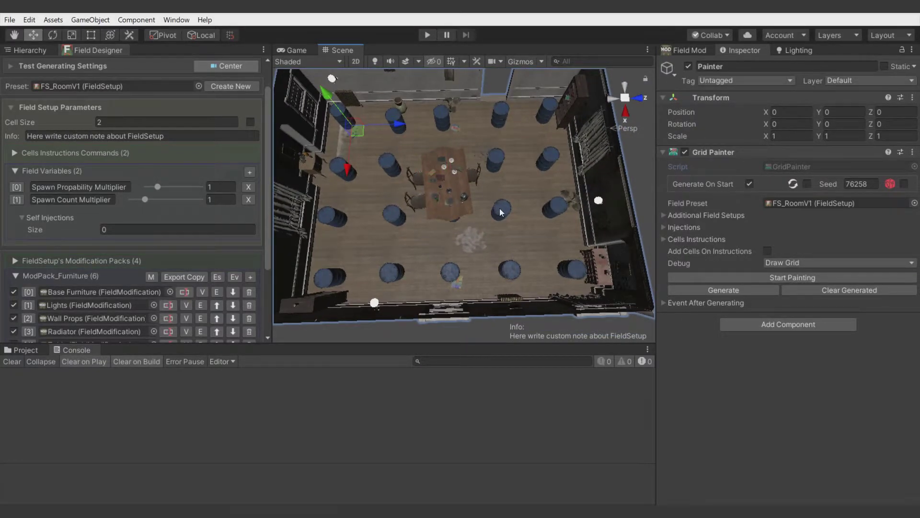
{"action": "left_click_drag", "start_coordinate": [500, 211], "coordinate": [531, 162], "text": "alt"}
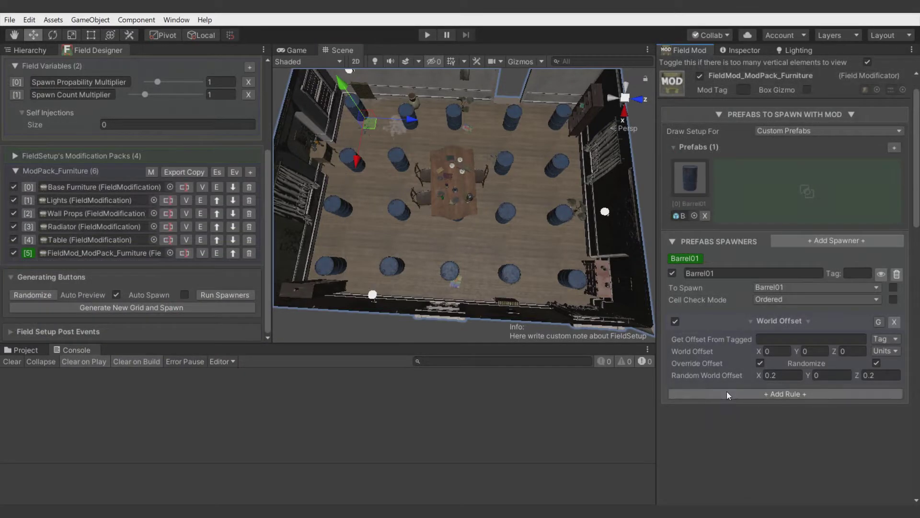
Add a Limit Spawning Count rule to the Barrel01 spawner with a minimum of 6 and a maximum of 10.
{"action": "left_click", "coordinate": [727, 392]}
{"action": "mouse_move", "coordinate": [732, 483]}
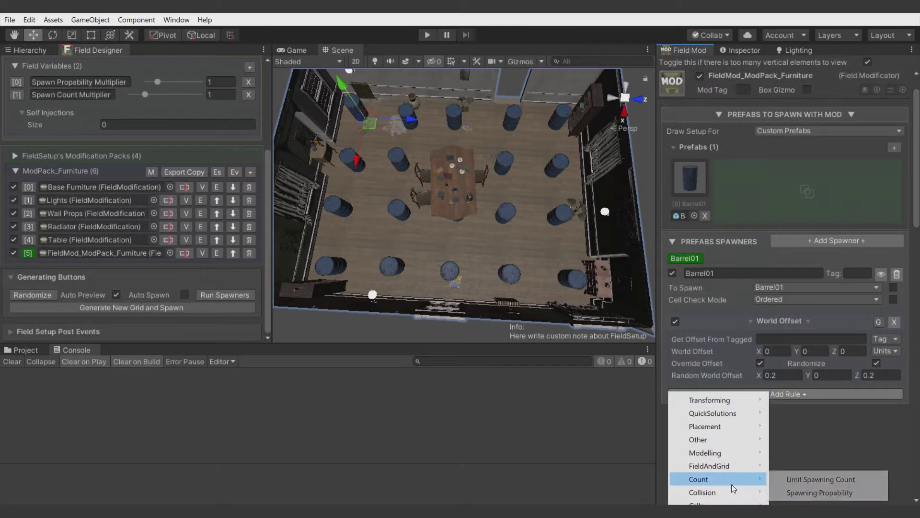
{"action": "left_click", "coordinate": [791, 480]}
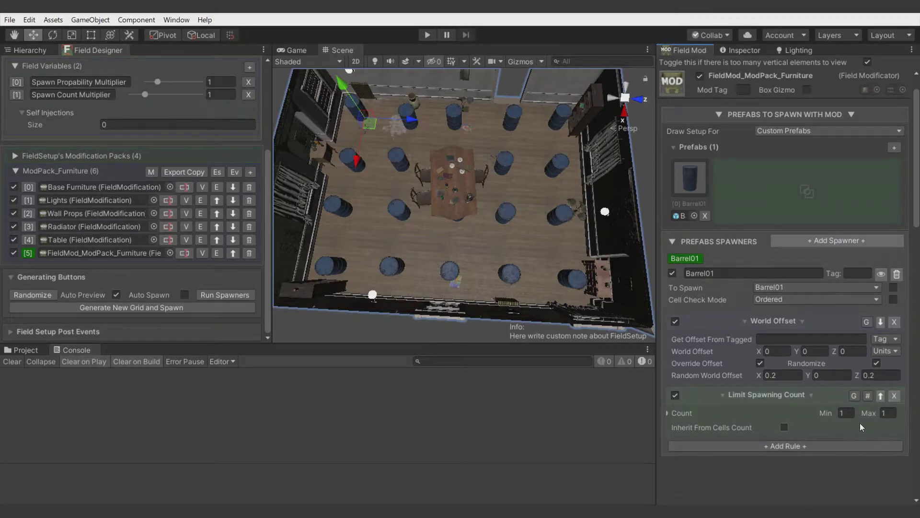
{"action": "left_click", "coordinate": [847, 413]}
{"action": "type", "text": "6"}
{"action": "left_click", "coordinate": [889, 413]}
{"action": "type", "text": "10"}
Regenerate the Painter's room, enable seed randomization on the Grid Painter and generate several more variations.
{"action": "left_click", "coordinate": [742, 50]}
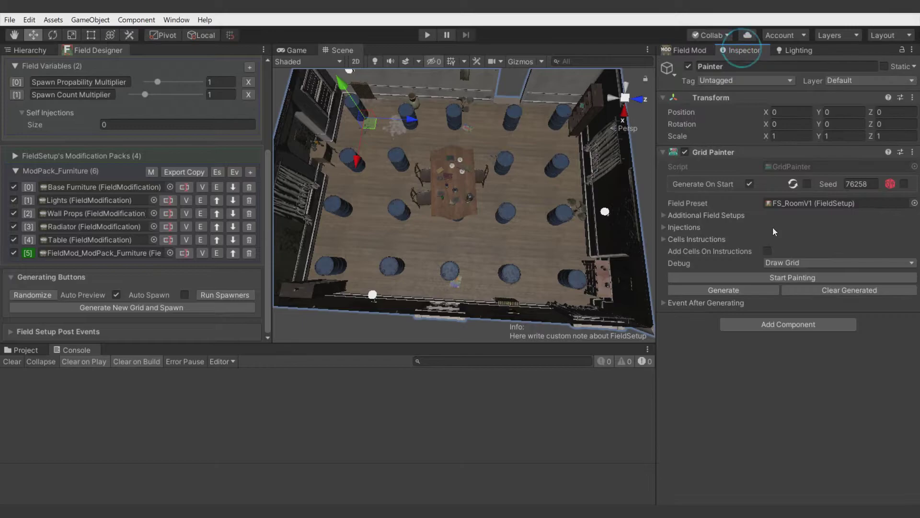
{"action": "left_click", "coordinate": [734, 293]}
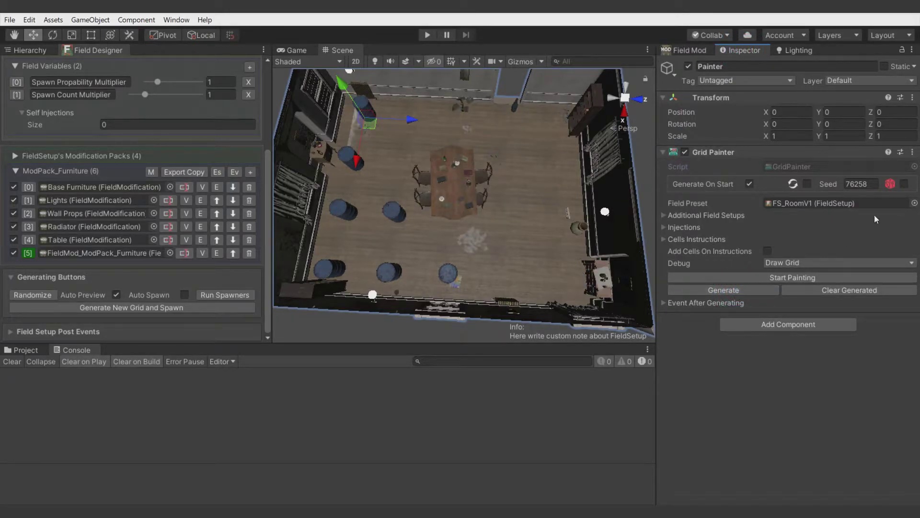
{"action": "left_click", "coordinate": [905, 184]}
{"action": "left_click", "coordinate": [750, 292]}
{"action": "left_click", "coordinate": [749, 292]}
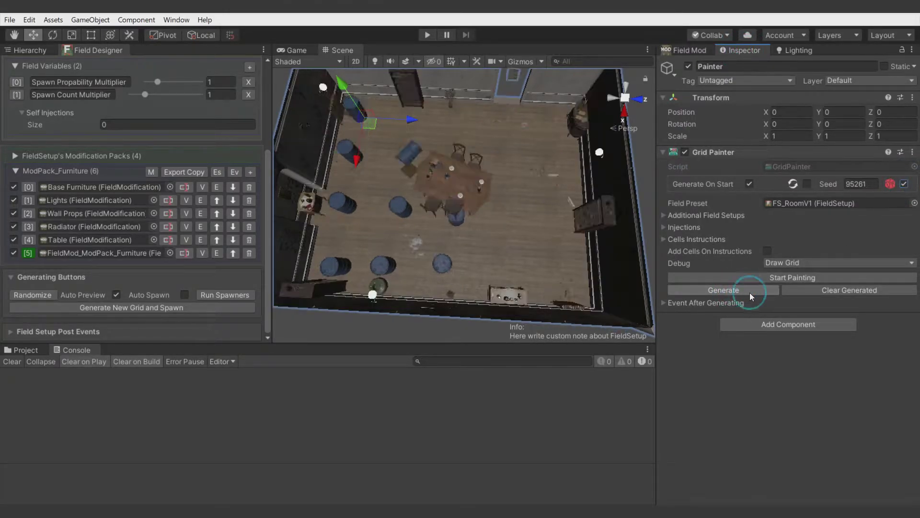
{"action": "left_click", "coordinate": [749, 292]}
Set the Barrel01 spawner's Cell Check Mode to Random 2 and regenerate the room twice.
{"action": "left_click", "coordinate": [690, 50]}
{"action": "left_click", "coordinate": [815, 299]}
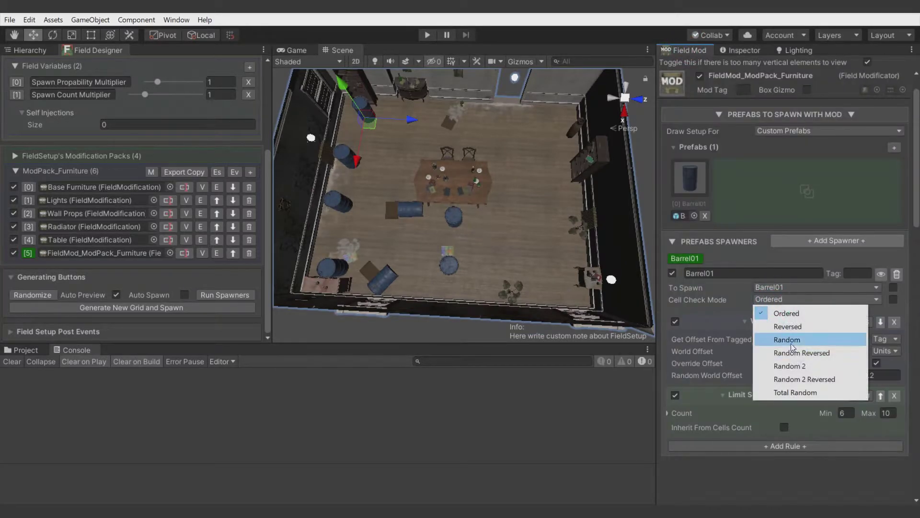
{"action": "left_click", "coordinate": [789, 361]}
{"action": "left_click", "coordinate": [740, 50]}
{"action": "left_click", "coordinate": [755, 294]}
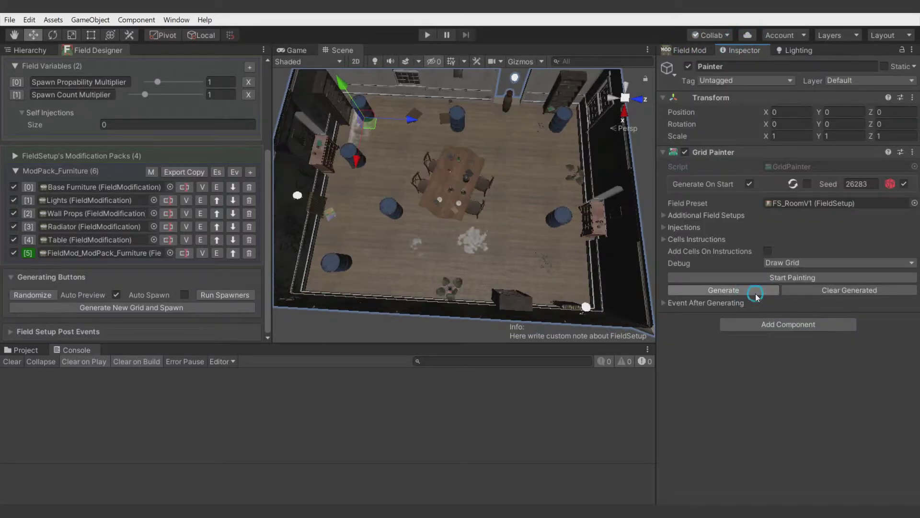
{"action": "left_click", "coordinate": [755, 293]}
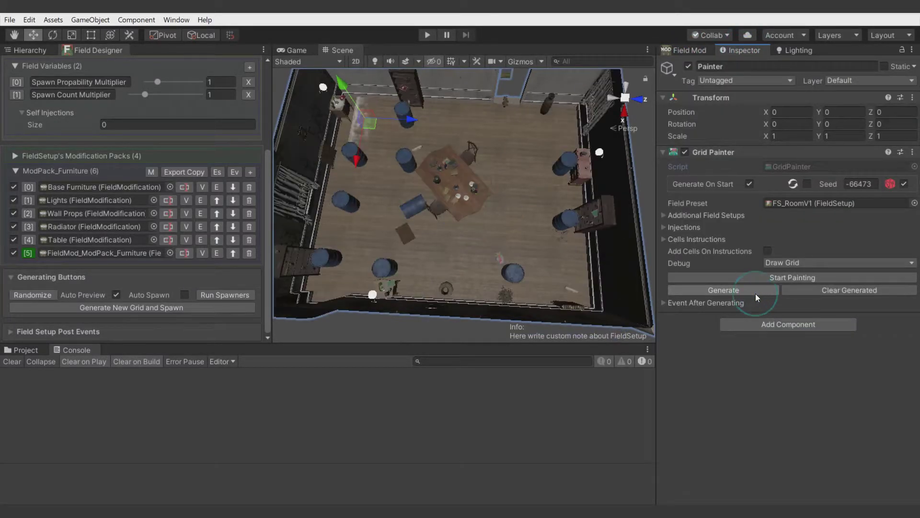
Link the Count of the barrel's Limit Spawning Count rule to the Spawn Count Multiplier variable.
{"action": "left_click", "coordinate": [704, 51]}
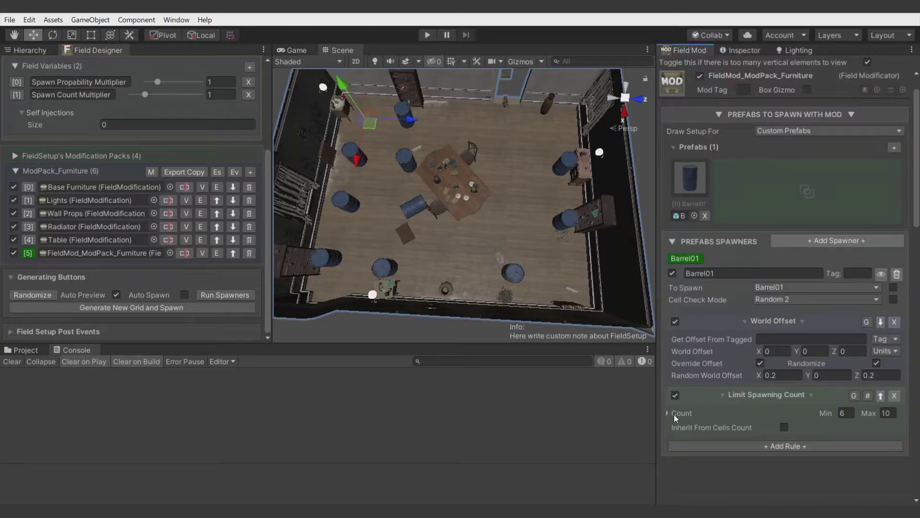
{"action": "scroll", "coordinate": [535, 213], "scroll_direction": "down", "scroll_amount": 5}
{"action": "middle_click_drag", "start_coordinate": [523, 163], "coordinate": [516, 161]}
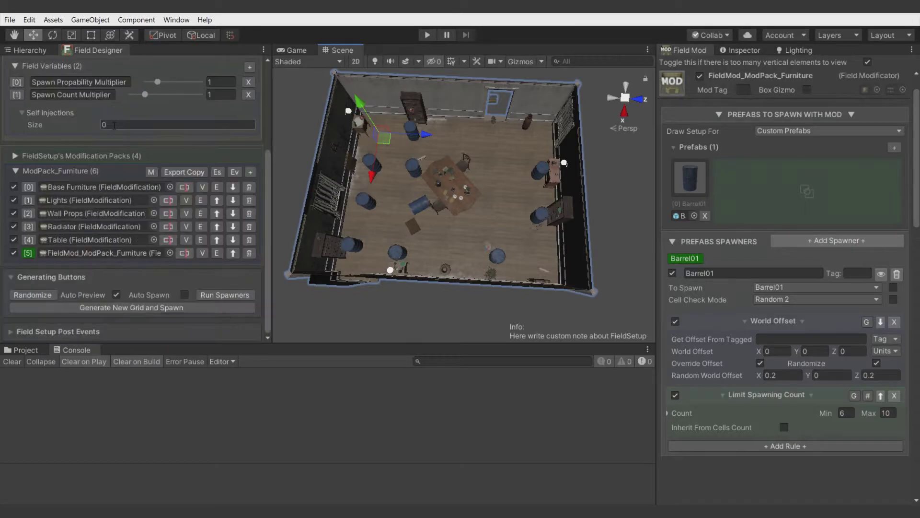
{"action": "left_click", "coordinate": [668, 414]}
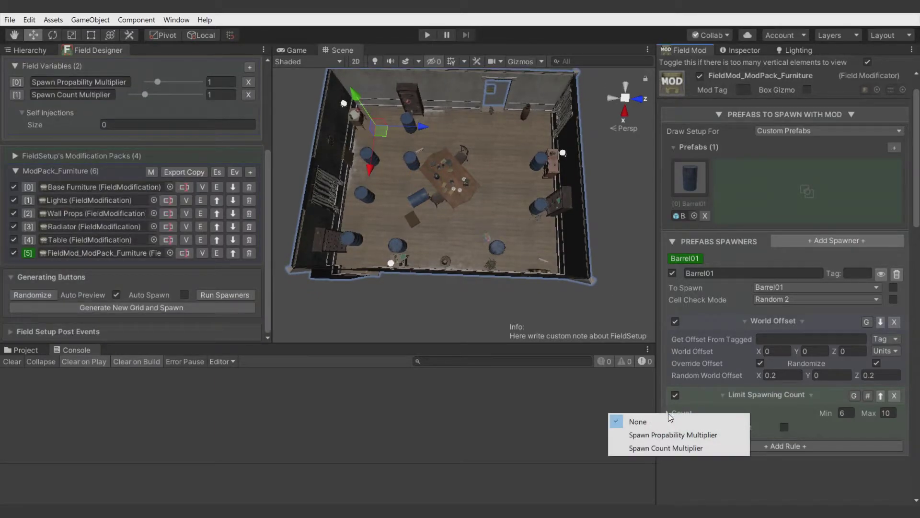
{"action": "left_click", "coordinate": [650, 449]}
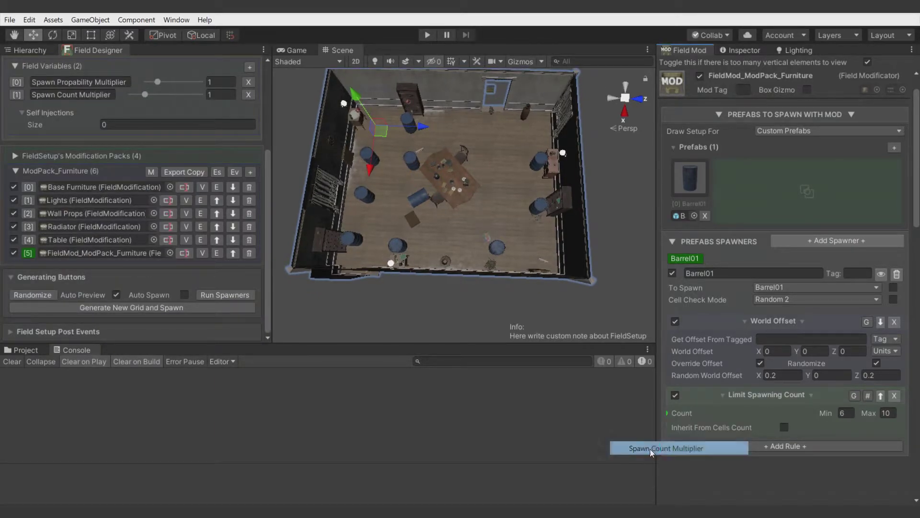
Set the Spawn Count Multiplier field variable to 0 and regenerate the room to test it.
{"action": "scroll", "coordinate": [116, 241], "scroll_direction": "up", "scroll_amount": 2}
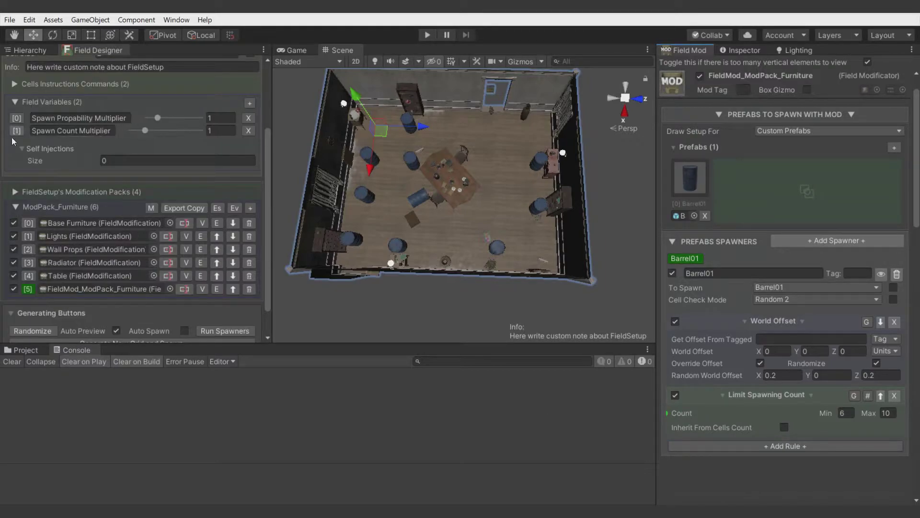
{"action": "left_click_drag", "start_coordinate": [149, 131], "coordinate": [135, 131]}
{"action": "left_click", "coordinate": [743, 49]}
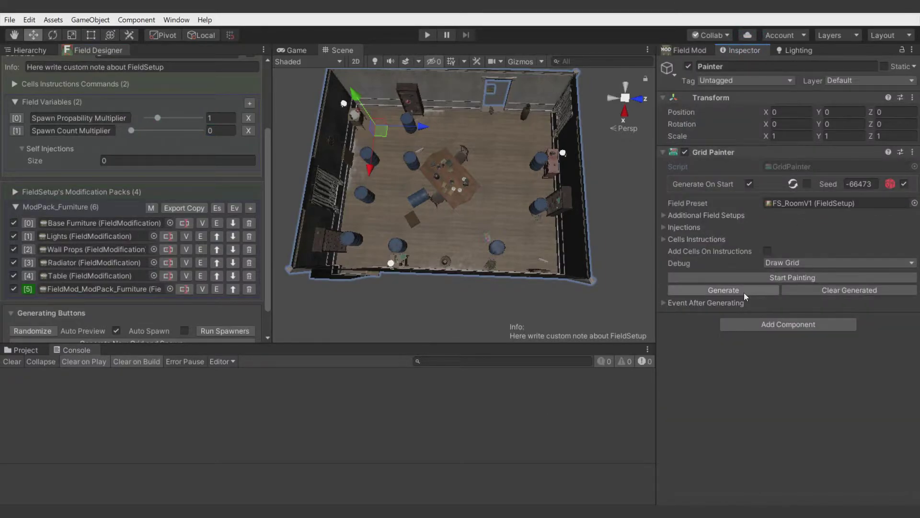
{"action": "left_click", "coordinate": [745, 291]}
{"action": "left_click", "coordinate": [745, 290]}
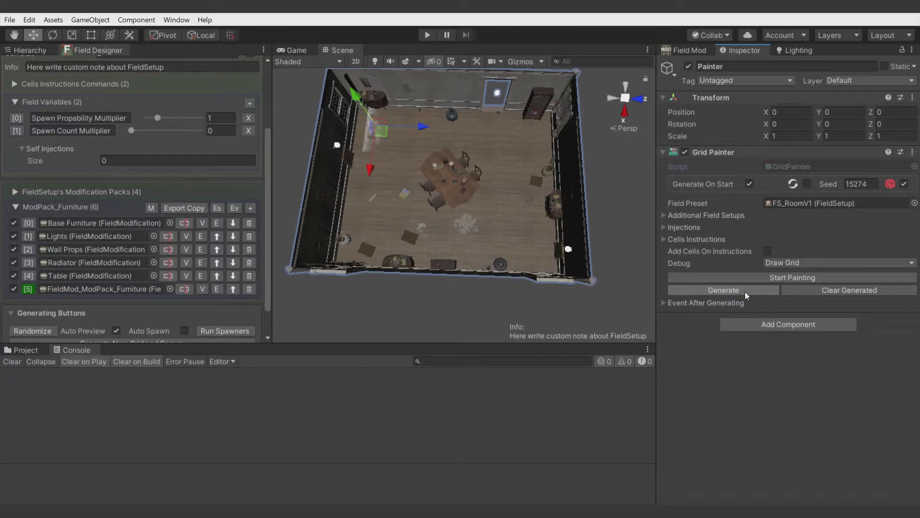
Raise the Spawn Count Multiplier to 5 and regenerate the room several times.
{"action": "left_click_drag", "start_coordinate": [184, 131], "coordinate": [211, 134]}
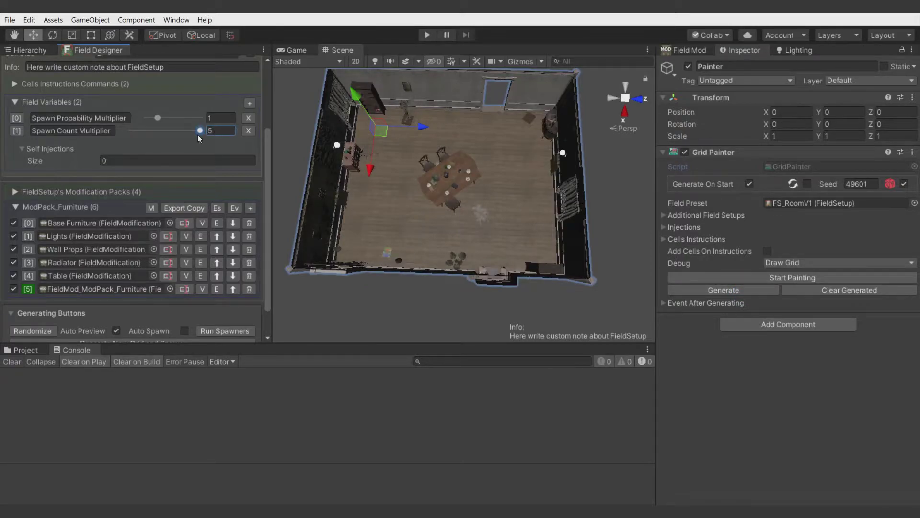
{"action": "left_click", "coordinate": [732, 290]}
{"action": "left_click", "coordinate": [732, 290]}
{"action": "left_click", "coordinate": [733, 291]}
{"action": "right_click_drag", "start_coordinate": [628, 163], "coordinate": [708, 108]}
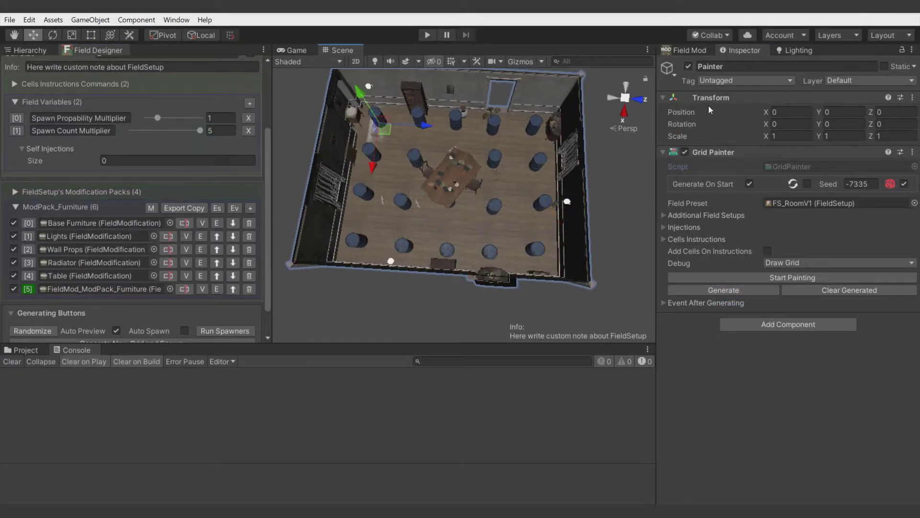
Set the Spawn Count Multiplier to 0.5 and regenerate the room with new seeds.
{"action": "left_click", "coordinate": [221, 131]}
{"action": "type", "text": "0.5"}
{"action": "key", "text": "Return"}
{"action": "right_click_drag", "start_coordinate": [424, 169], "coordinate": [425, 167]}
{"action": "left_click", "coordinate": [714, 289]}
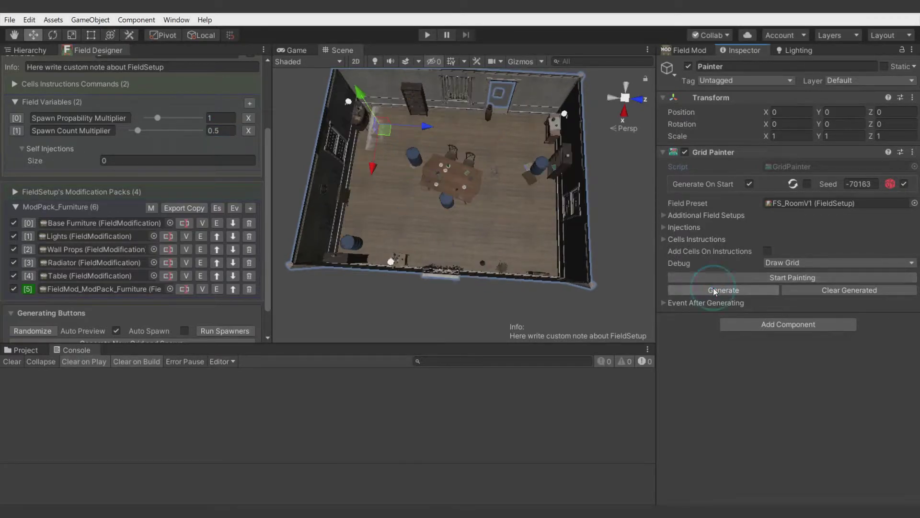
{"action": "left_click", "coordinate": [714, 288]}
Check the Spawn Count Multiplier's type and range options, set its value to 1 and regenerate the room.
{"action": "left_click", "coordinate": [17, 132]}
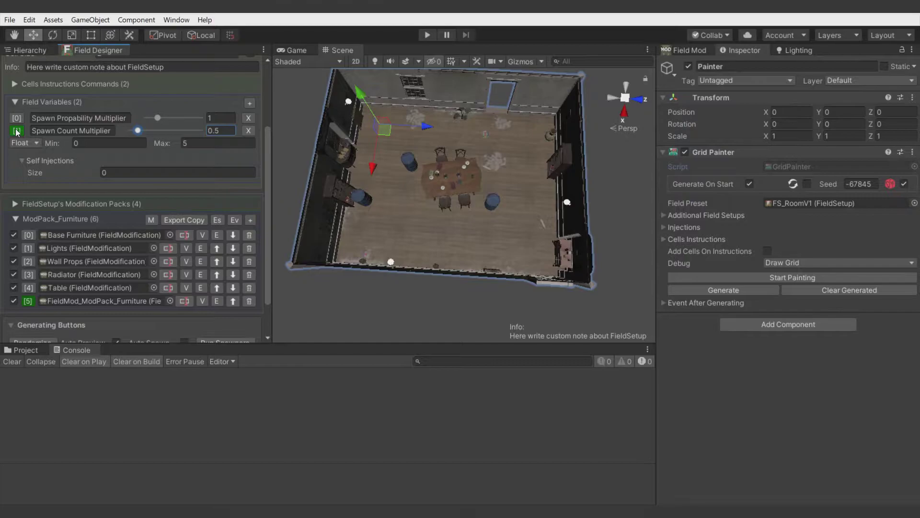
{"action": "left_click", "coordinate": [21, 105]}
{"action": "left_click", "coordinate": [422, 115]}
{"action": "type", "text": "1"}
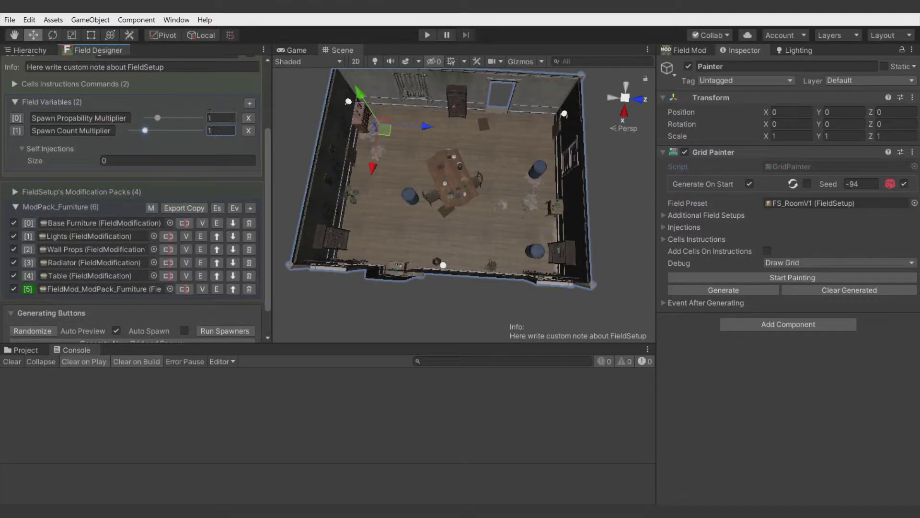
{"action": "left_click", "coordinate": [740, 291]}
{"action": "left_click", "coordinate": [740, 293]}
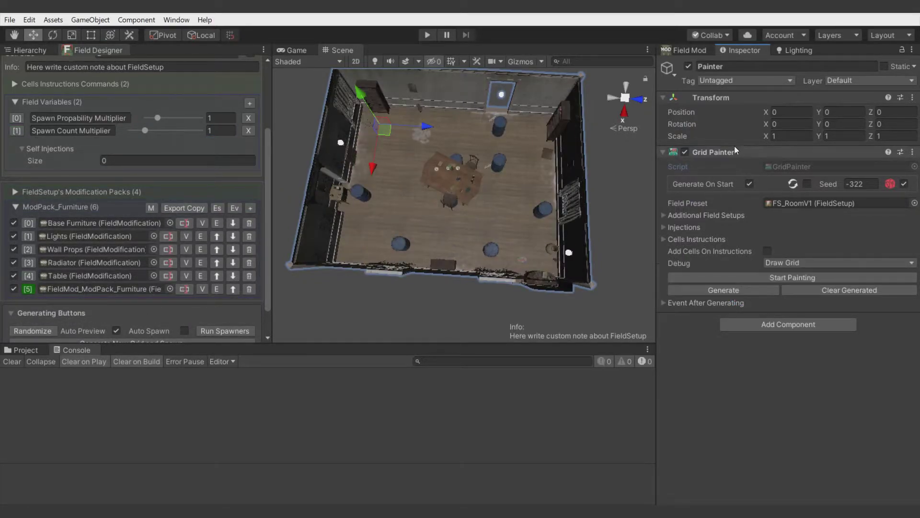
Expand the Grid Painter's Injections and set their size to 1.
{"action": "left_click", "coordinate": [685, 227]}
{"action": "left_click", "coordinate": [767, 238]}
{"action": "type", "text": "1"}
{"action": "key", "text": "Return"}
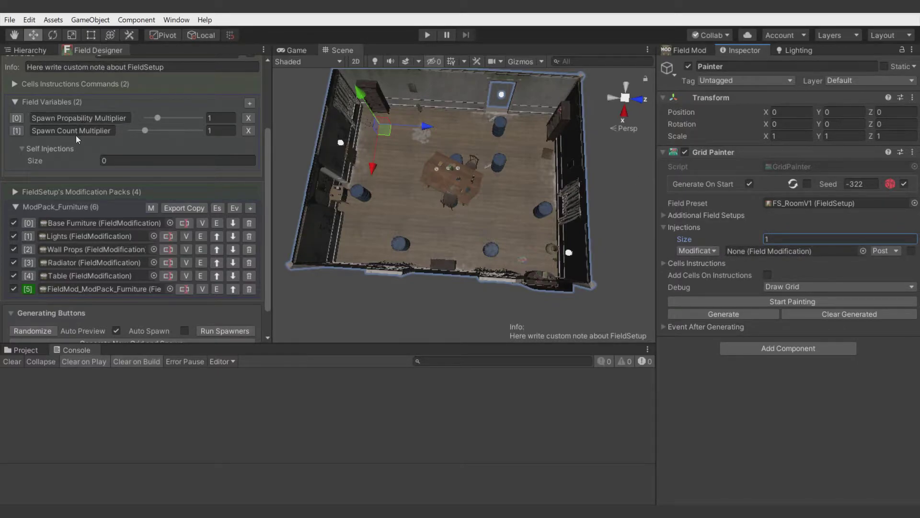
Assign FieldMod_ModPack_Furniture as the modification in the Grid Painter's injection.
{"action": "right_click_drag", "start_coordinate": [411, 183], "coordinate": [355, 220]}
{"action": "left_click", "coordinate": [103, 289]}
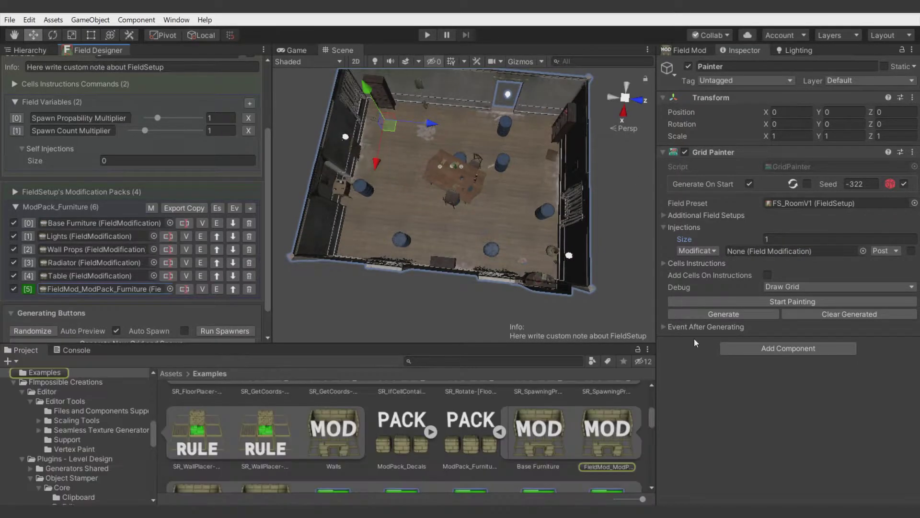
{"action": "left_click", "coordinate": [711, 250]}
{"action": "left_click", "coordinate": [725, 232]}
{"action": "scroll", "coordinate": [580, 427], "scroll_direction": "down", "scroll_amount": 2}
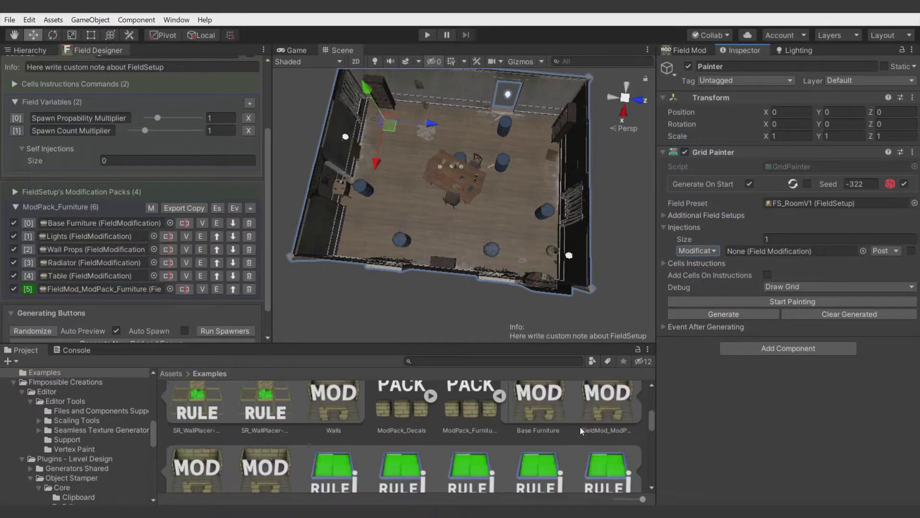
{"action": "left_click_drag", "start_coordinate": [98, 289], "coordinate": [762, 256]}
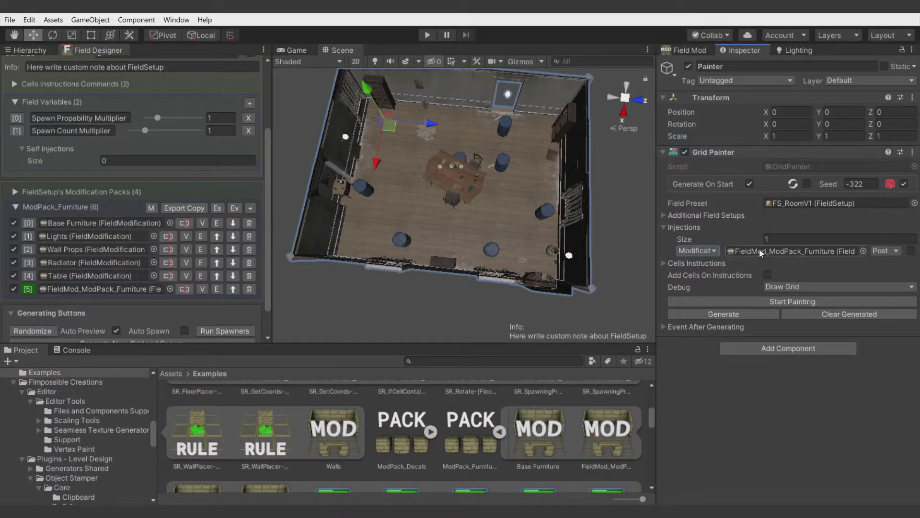
Enable variable overrides for the injection, set its Spawn Count Multiplier to 0.5 and regenerate the room.
{"action": "left_click", "coordinate": [911, 251]}
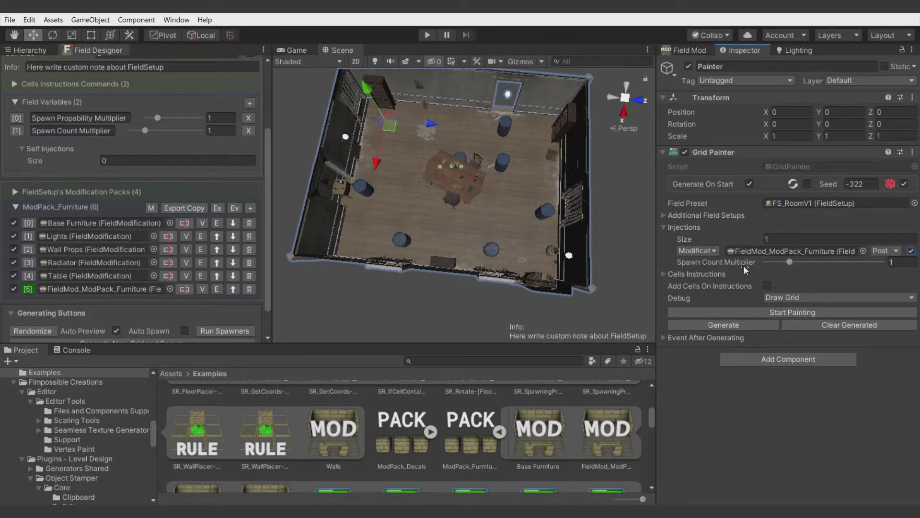
{"action": "left_click", "coordinate": [904, 262]}
{"action": "type", "text": "0.5"}
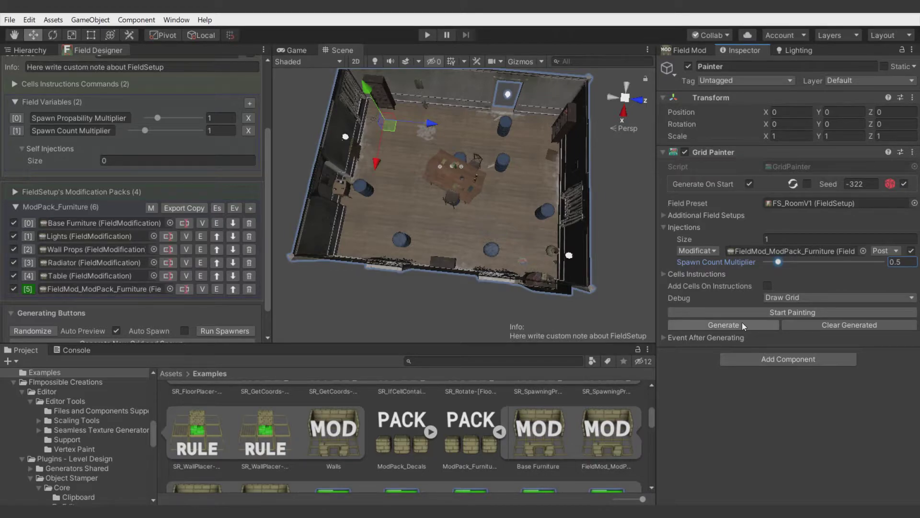
{"action": "left_click", "coordinate": [742, 324]}
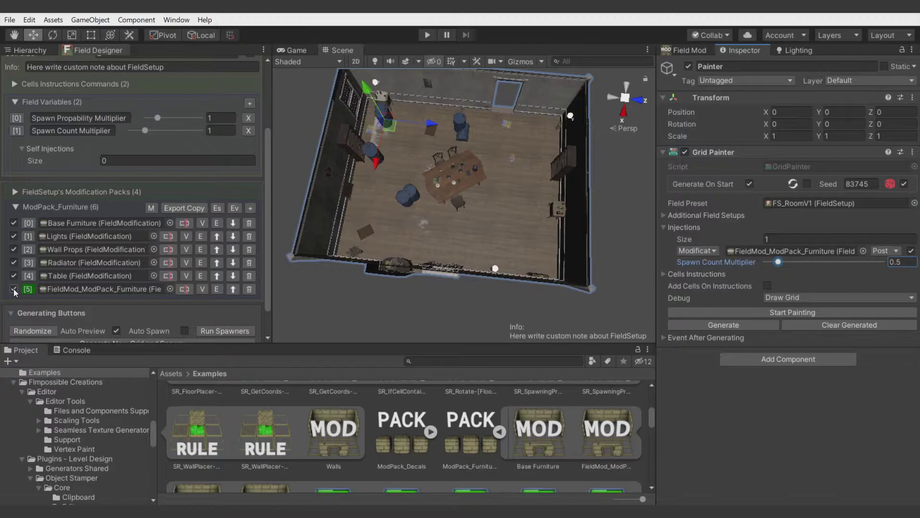
Switch the injection type to Mod Only For Accessing Variables, try a Spawn Count Multiplier of 0 and regenerate the room.
{"action": "scroll", "coordinate": [443, 236], "scroll_direction": "up", "scroll_amount": 1}
{"action": "left_click", "coordinate": [697, 250]}
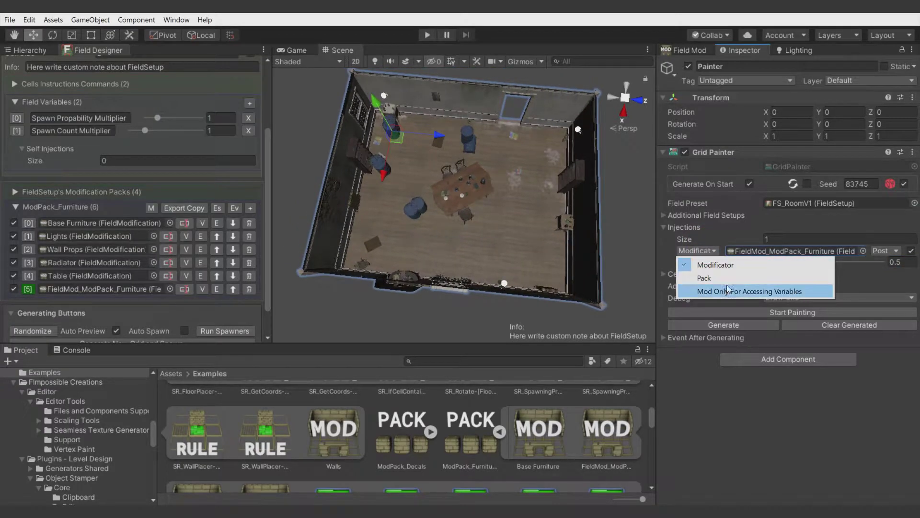
{"action": "left_click", "coordinate": [702, 292]}
{"action": "left_click", "coordinate": [751, 251]}
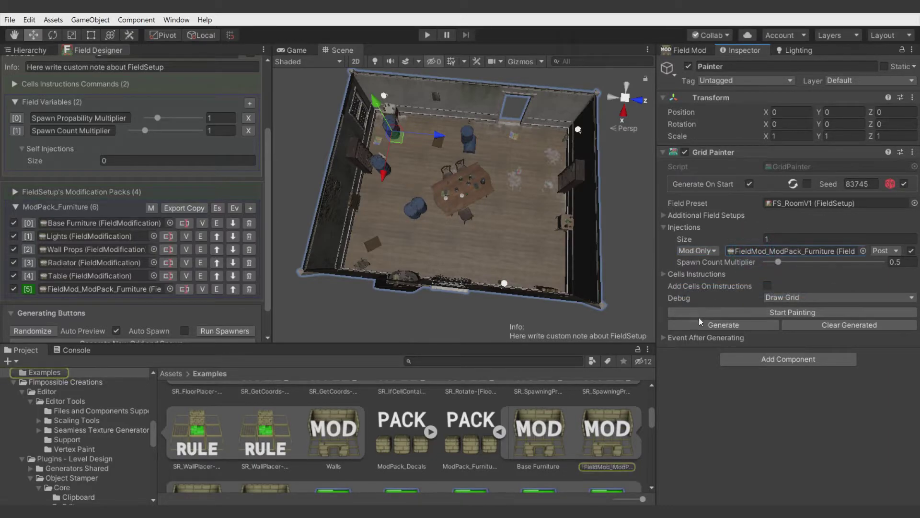
{"action": "left_click", "coordinate": [697, 323]}
{"action": "left_click", "coordinate": [697, 323]}
{"action": "left_click", "coordinate": [779, 262]}
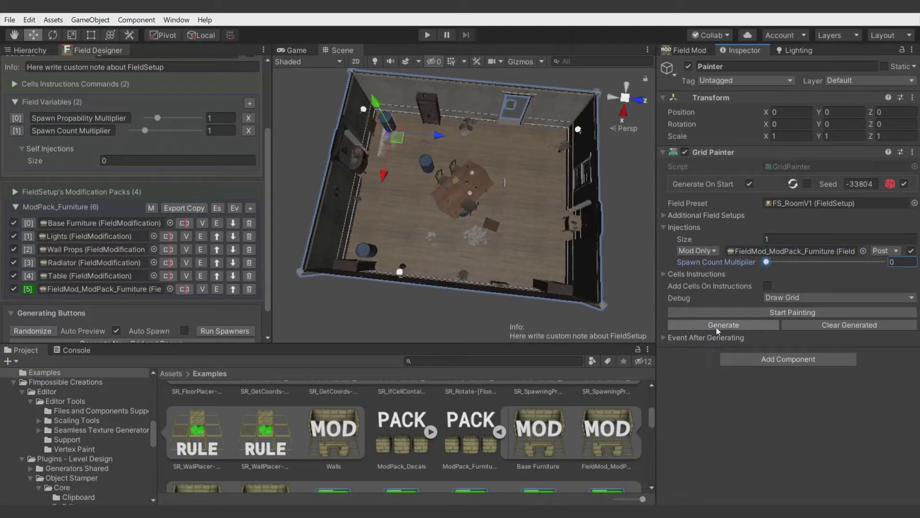
{"action": "left_click", "coordinate": [716, 325]}
Disable FieldMod_ModPack_Furniture in the furniture pack, set the injection type to Modificator and regenerate the room.
{"action": "left_click", "coordinate": [14, 289]}
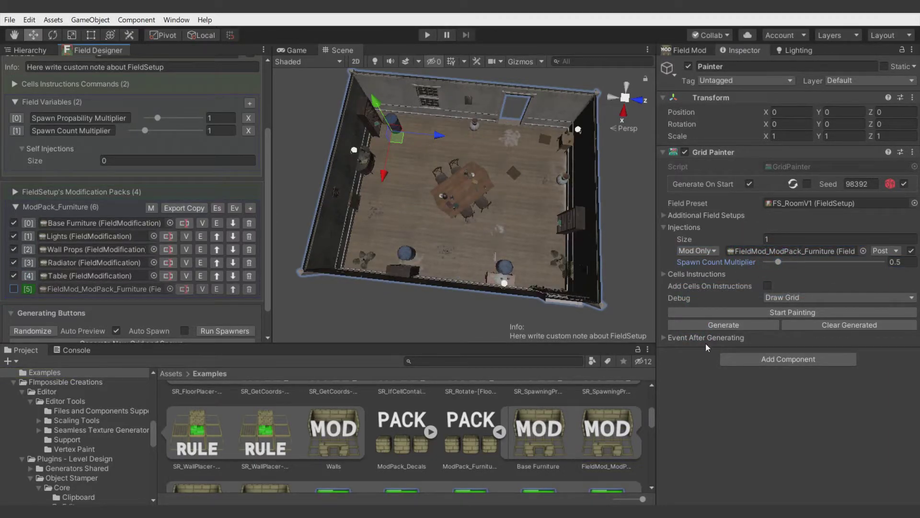
{"action": "left_click", "coordinate": [736, 326]}
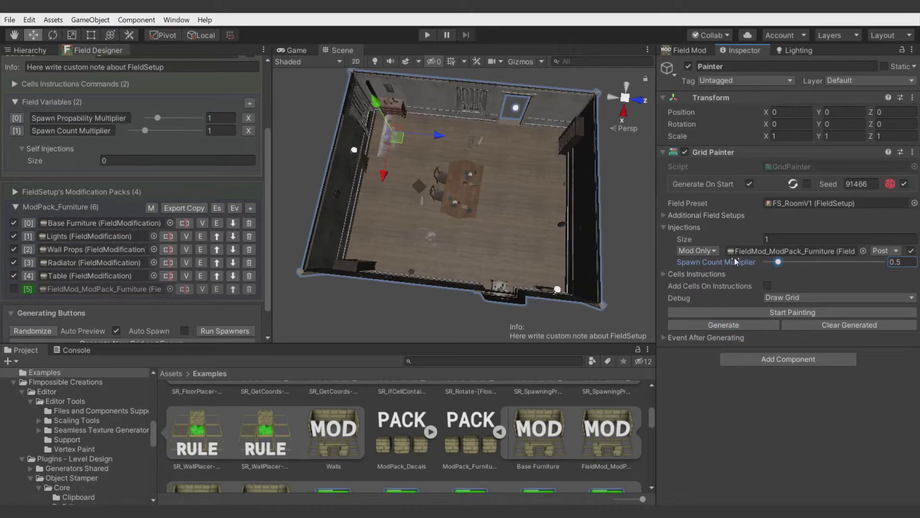
{"action": "left_click", "coordinate": [698, 251]}
{"action": "left_click", "coordinate": [690, 262]}
{"action": "left_click", "coordinate": [725, 325]}
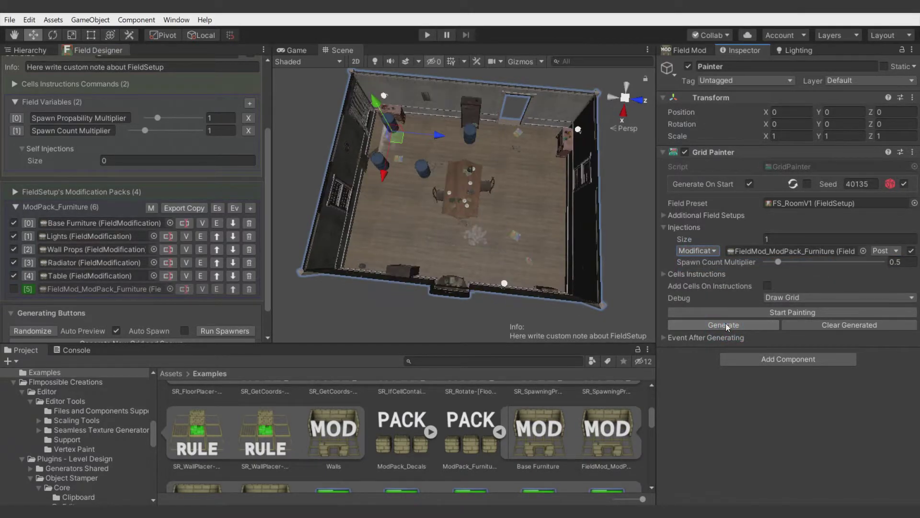
Locate the injected modification's asset and look through the field modifications available for the injection.
{"action": "left_click", "coordinate": [757, 246]}
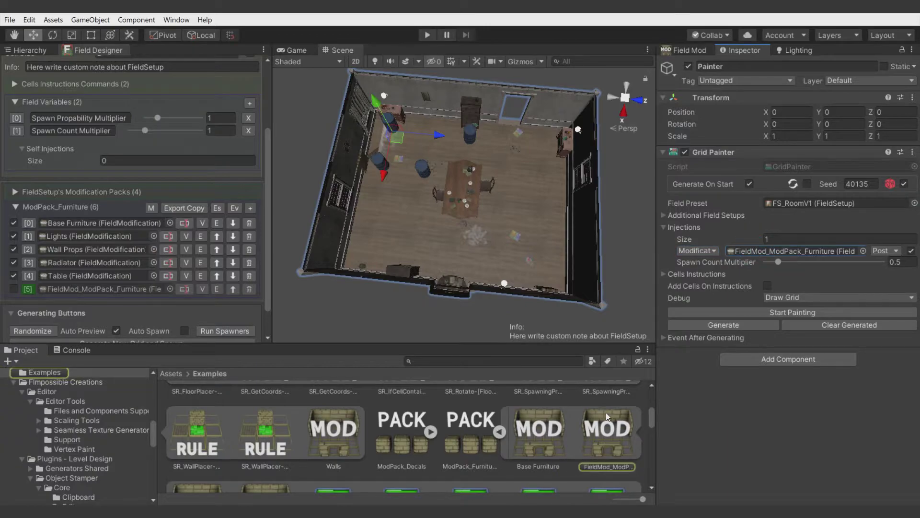
{"action": "left_click", "coordinate": [862, 251]}
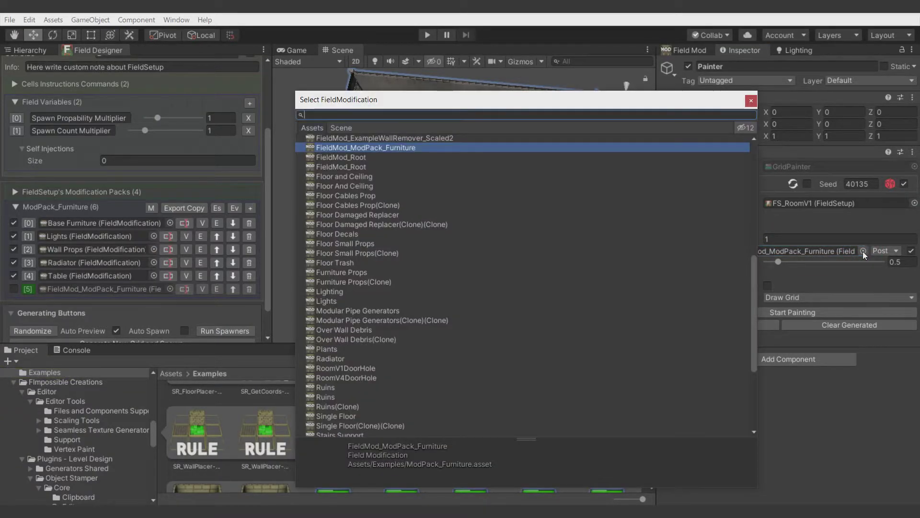
{"action": "left_click", "coordinate": [750, 99]}
{"action": "middle_click_drag", "start_coordinate": [489, 209], "coordinate": [489, 220]}
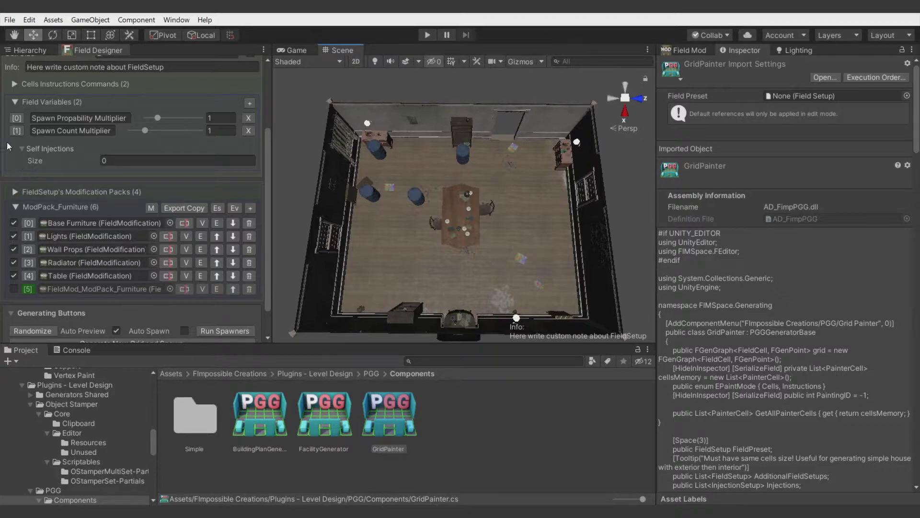
Add a field variable named WallMat to FS_RoomV1 and set its type to Material.
{"action": "left_click", "coordinate": [249, 103]}
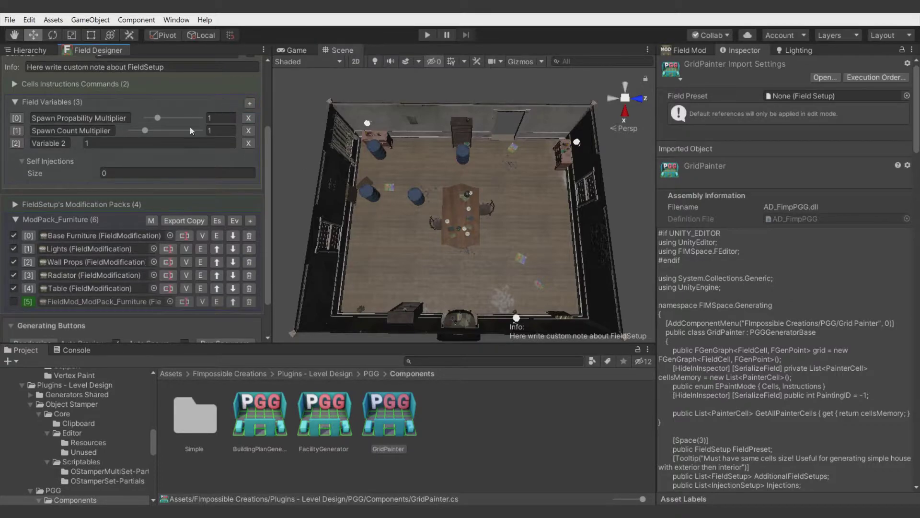
{"action": "left_click", "coordinate": [59, 143]}
{"action": "type", "text": "WallMat"}
{"action": "left_click", "coordinate": [18, 145]}
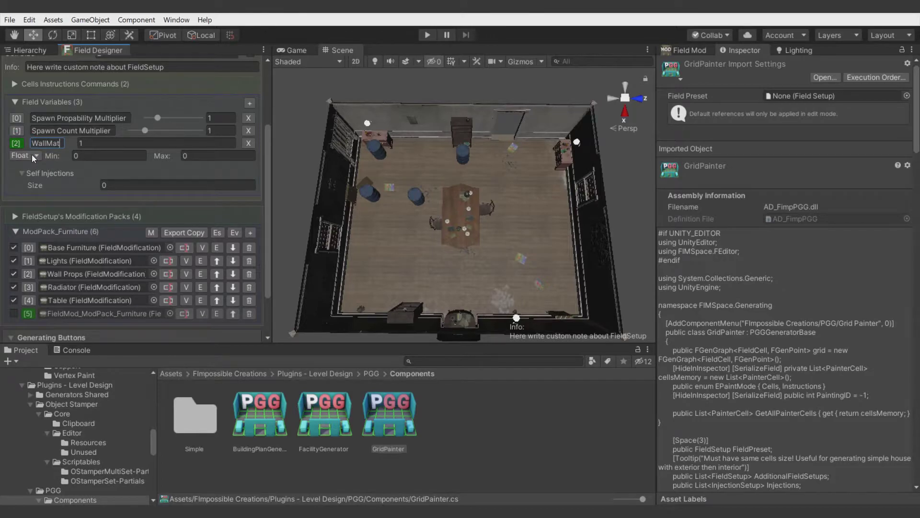
{"action": "left_click", "coordinate": [32, 155]}
{"action": "left_click", "coordinate": [43, 209]}
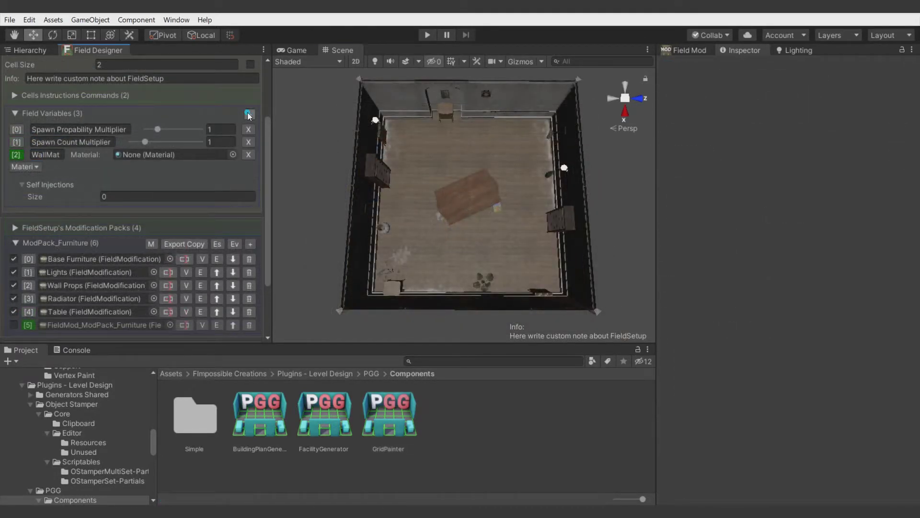
Add a field variable named FloorMat and set its type to Material.
{"action": "left_click", "coordinate": [249, 115]}
{"action": "left_click", "coordinate": [48, 179]}
{"action": "type", "text": "FloorMat"}
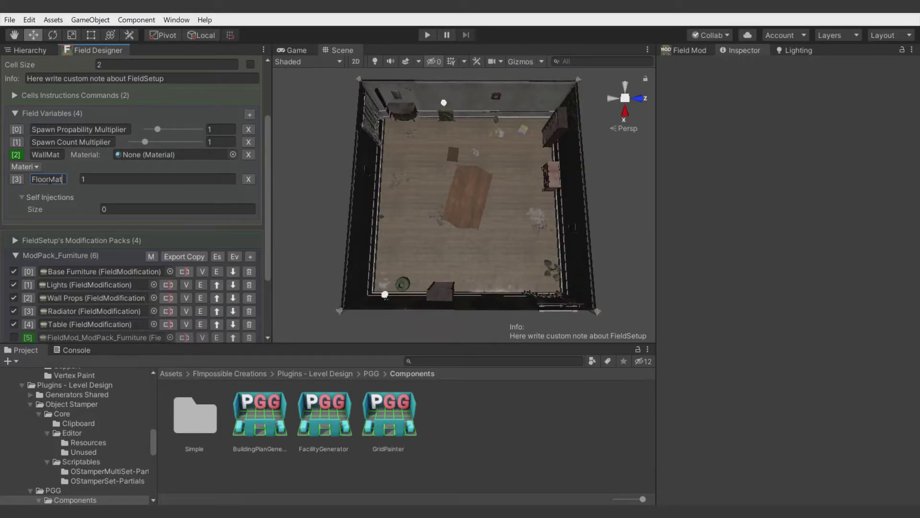
{"action": "left_click", "coordinate": [18, 179]}
{"action": "left_click", "coordinate": [21, 179]}
{"action": "left_click", "coordinate": [42, 232]}
{"action": "left_click", "coordinate": [18, 169]}
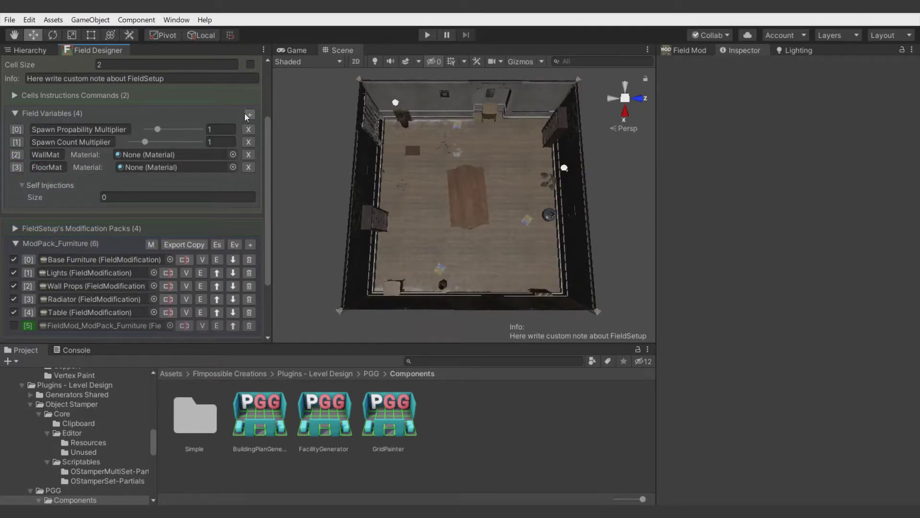
Add a field variable named CeilMat with type Material and collapse the field variables.
{"action": "left_click", "coordinate": [249, 115]}
{"action": "type", "text": "CeilMat"}
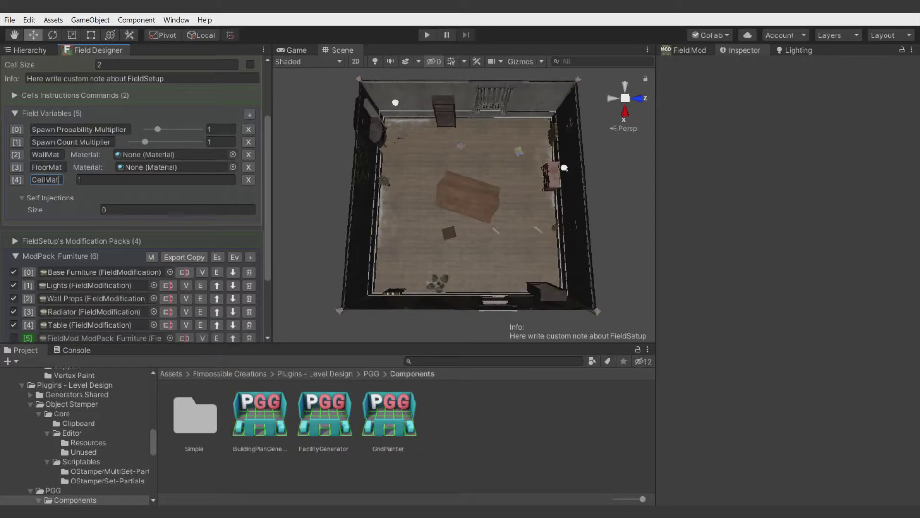
{"action": "left_click", "coordinate": [16, 180]}
{"action": "left_click", "coordinate": [35, 243]}
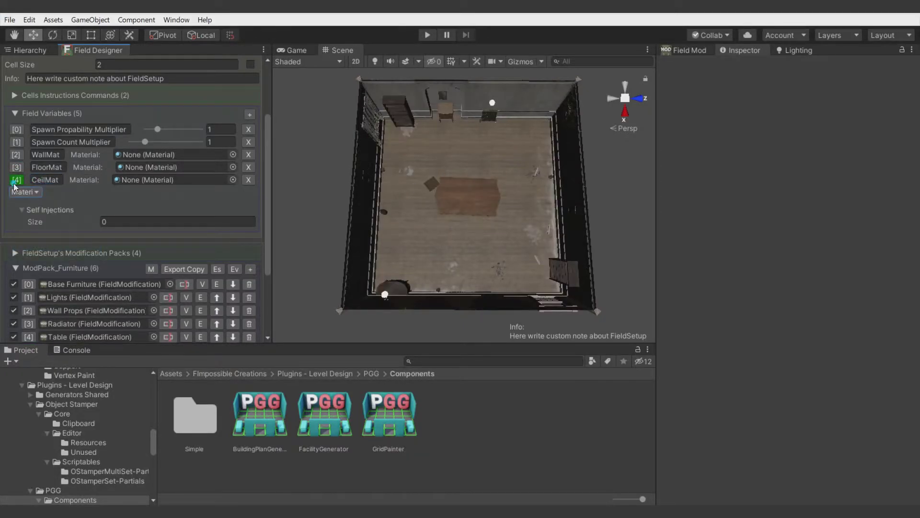
{"action": "left_click", "coordinate": [47, 114]}
{"action": "mouse_move", "coordinate": [392, 166]}
{"action": "middle_mouse_down"}
{"action": "mouse_move", "coordinate": [401, 194]}
{"action": "mouse_move", "coordinate": [399, 183]}
{"action": "middle_mouse_up"}
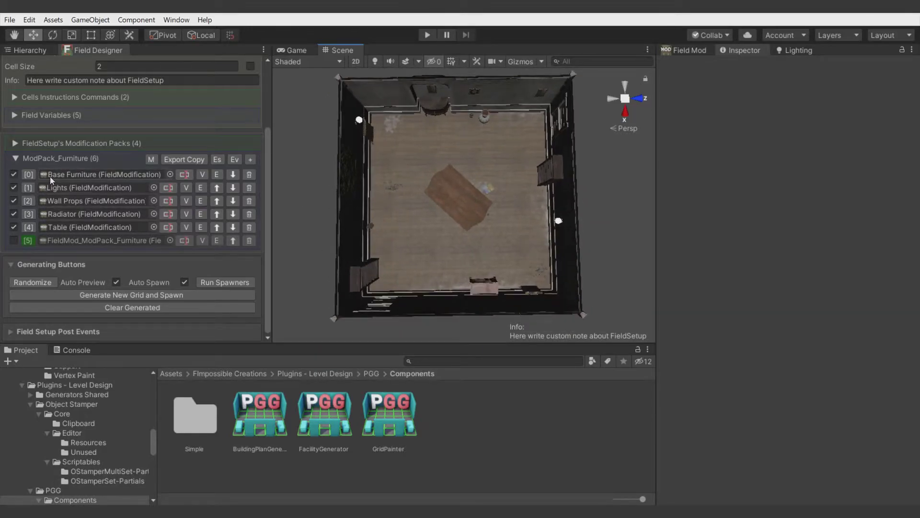
Open the base pack's Walls modification and add a Set Mesh Material rule to its Wall spawner.
{"action": "left_click", "coordinate": [45, 143]}
{"action": "left_click", "coordinate": [42, 159]}
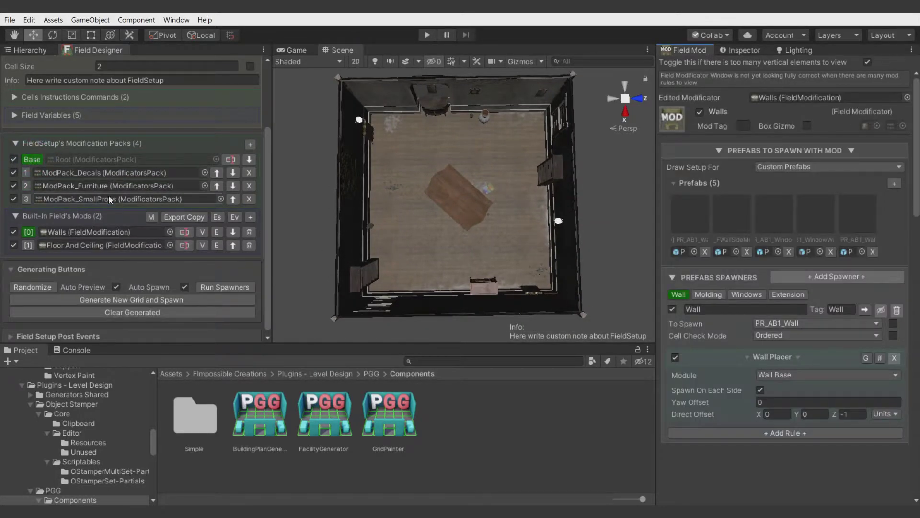
{"action": "scroll", "coordinate": [714, 345], "scroll_direction": "down", "scroll_amount": 3}
{"action": "left_click", "coordinate": [719, 360]}
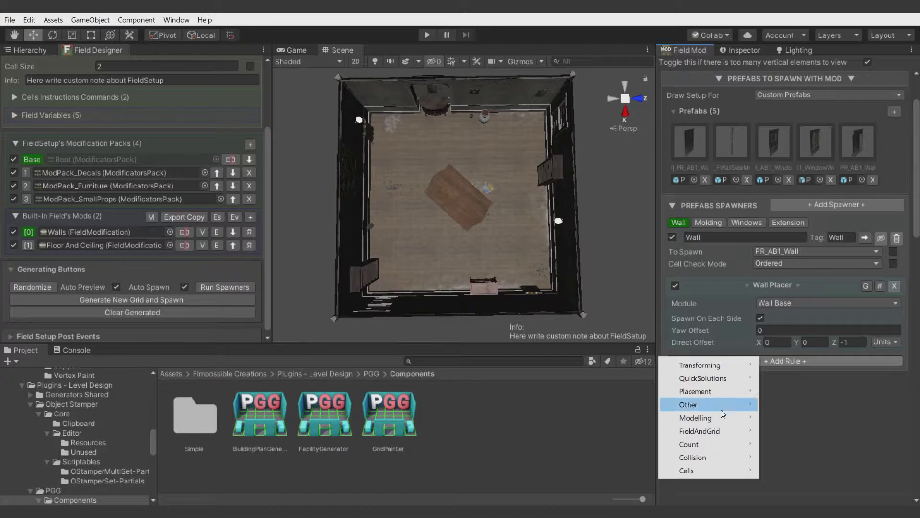
{"action": "mouse_move", "coordinate": [739, 420]}
{"action": "left_click", "coordinate": [813, 431]}
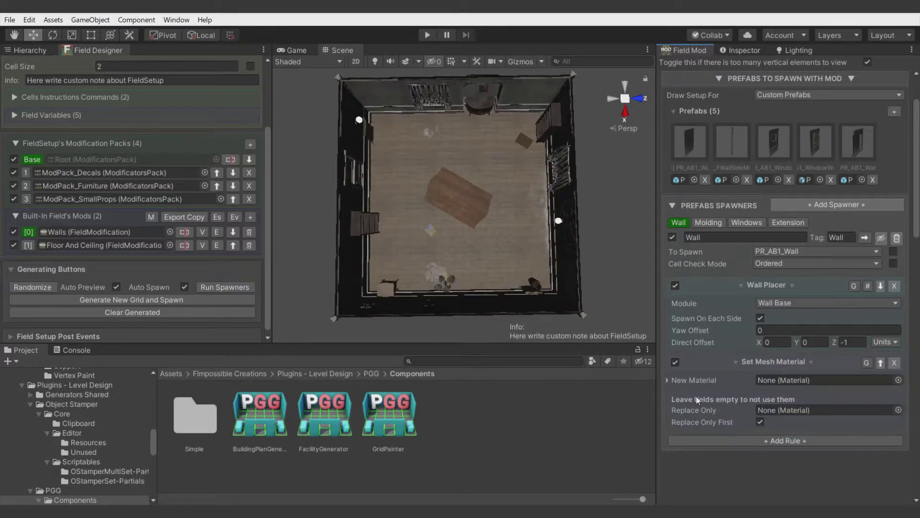
Select a wall piece in the room and locate the material asset used by its Mesh Renderer.
{"action": "right_click_drag", "start_coordinate": [532, 265], "coordinate": [446, 150]}
{"action": "key", "text": "w"}
{"action": "left_click_drag", "start_coordinate": [447, 151], "coordinate": [434, 131], "text": "alt"}
{"action": "left_click", "coordinate": [434, 131]}
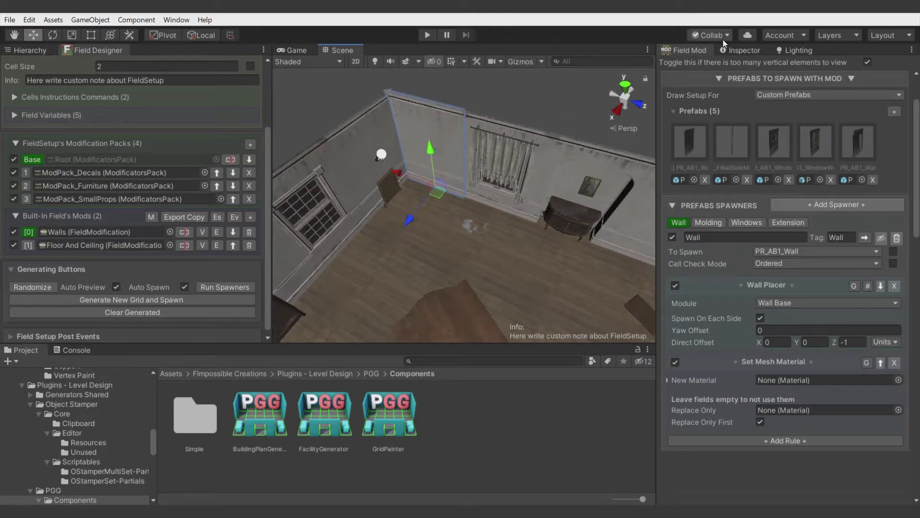
{"action": "left_click", "coordinate": [735, 50]}
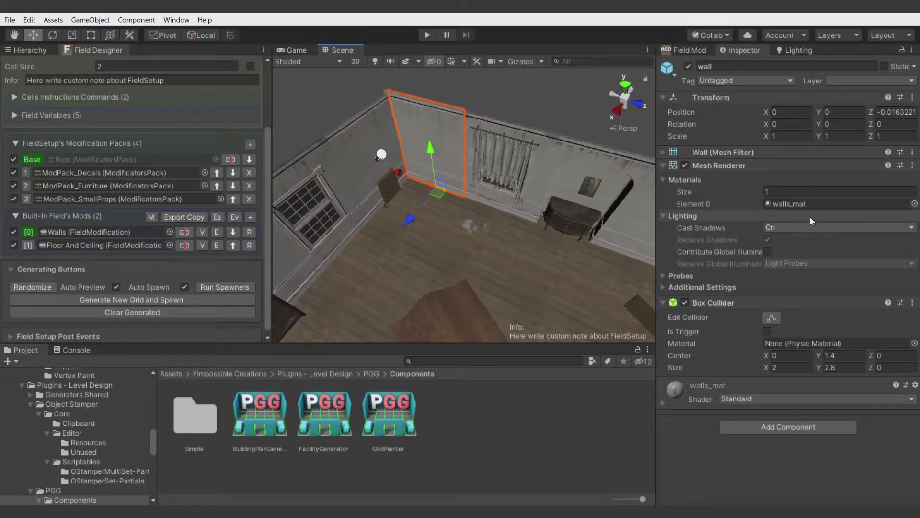
{"action": "left_click", "coordinate": [782, 203]}
Set the Set Mesh Material rule's Replace Only to walls_mat, turn off Replace Only First and toggle the rule's G option.
{"action": "left_click", "coordinate": [388, 414]}
{"action": "left_click", "coordinate": [690, 50]}
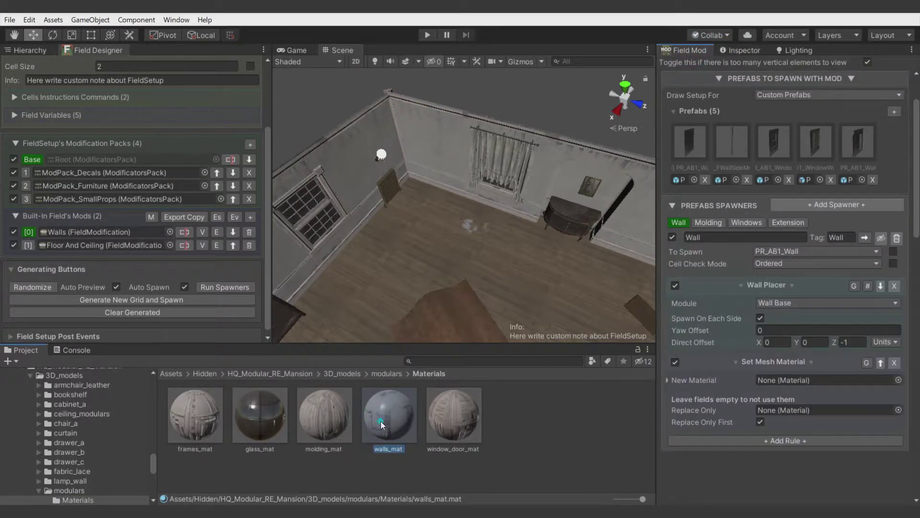
{"action": "left_click_drag", "start_coordinate": [742, 404], "coordinate": [762, 410]}
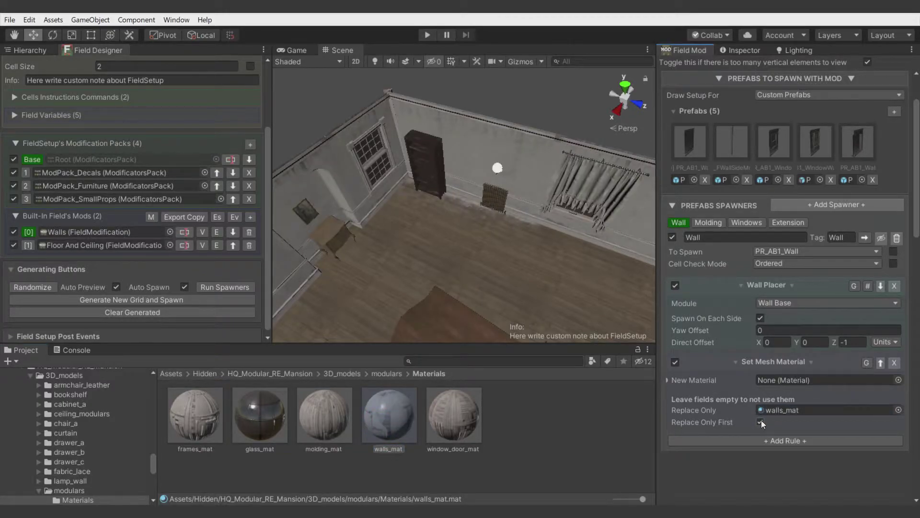
{"action": "left_click", "coordinate": [760, 421]}
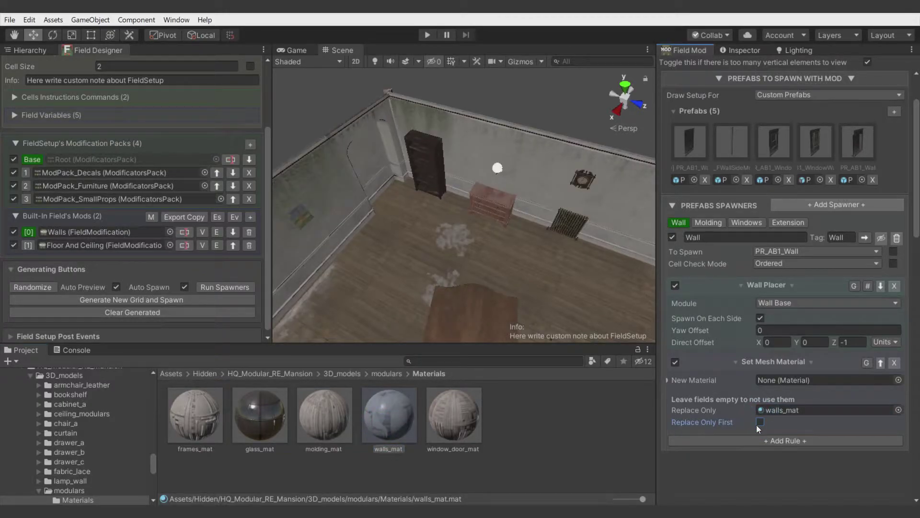
{"action": "left_click", "coordinate": [867, 361]}
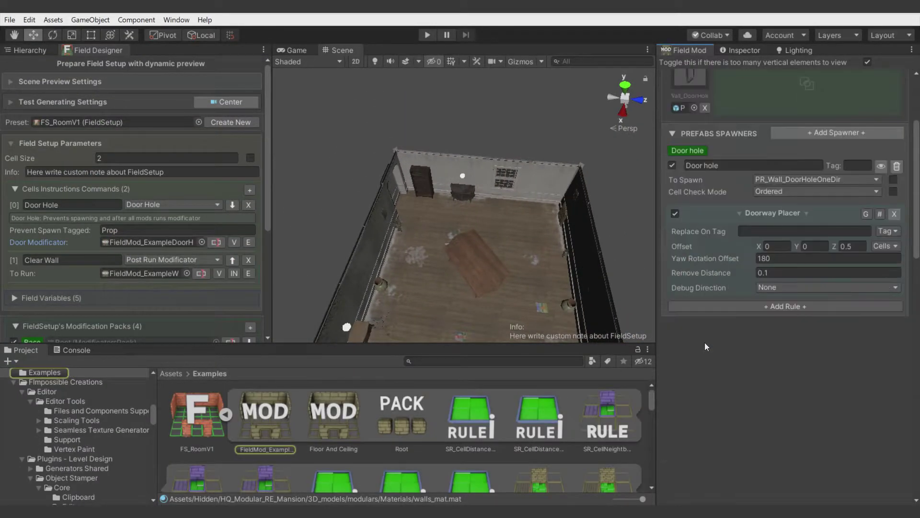
Add a Set Mesh Material rule to the Door hole spawner and bind its New Material to the WallMat variable.
{"action": "left_click", "coordinate": [707, 306]}
{"action": "mouse_move", "coordinate": [690, 370]}
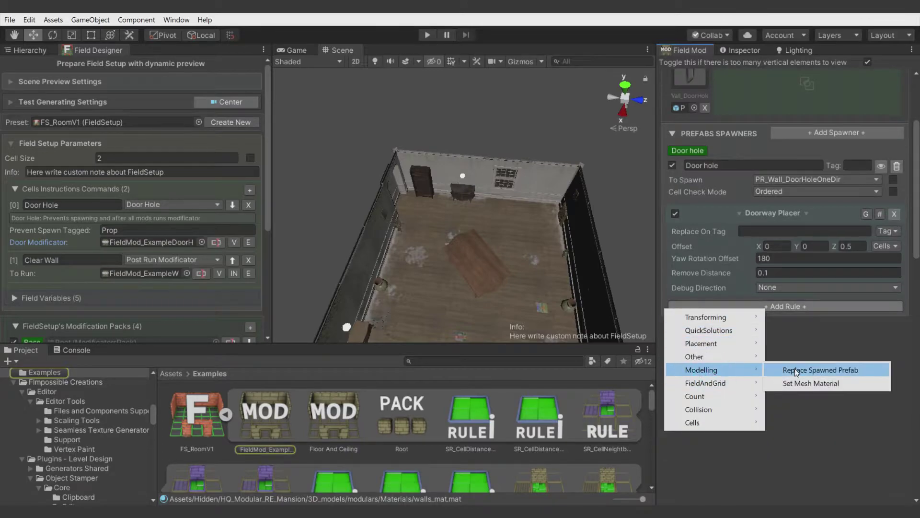
{"action": "left_click", "coordinate": [795, 381]}
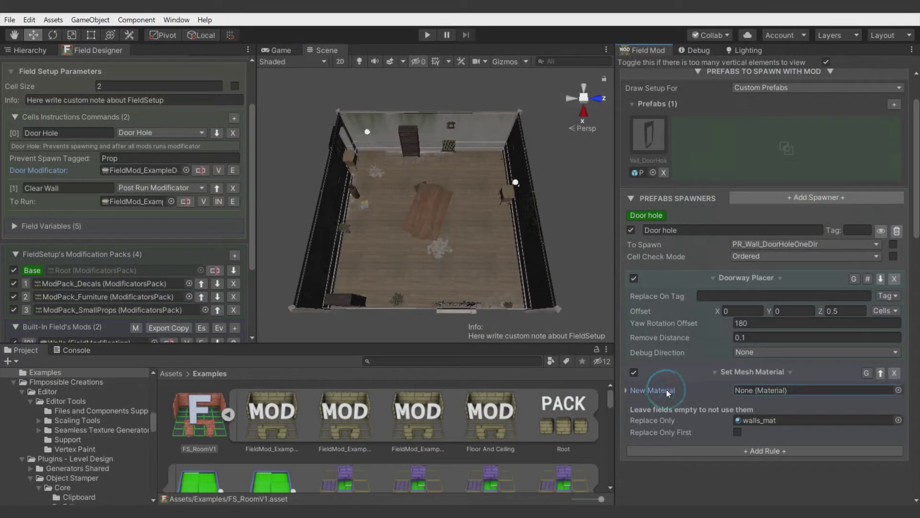
{"action": "left_click", "coordinate": [626, 389]}
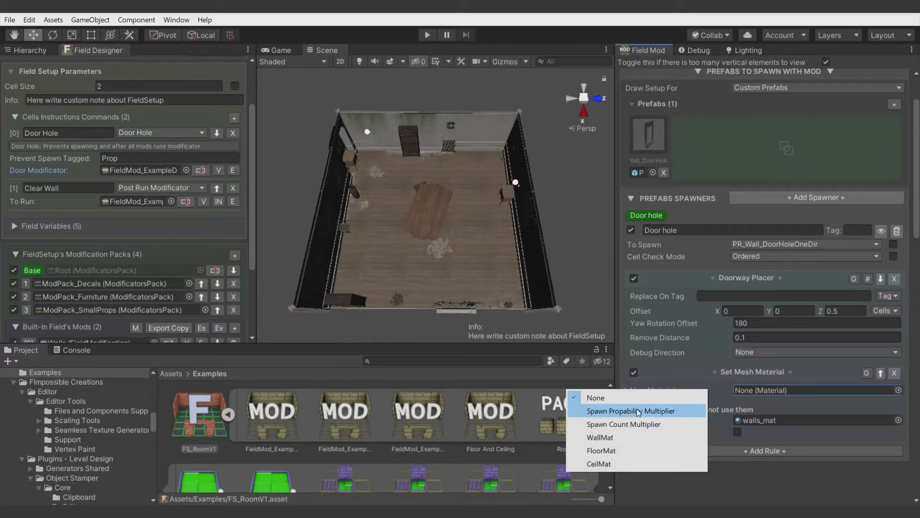
{"action": "left_click", "coordinate": [619, 436]}
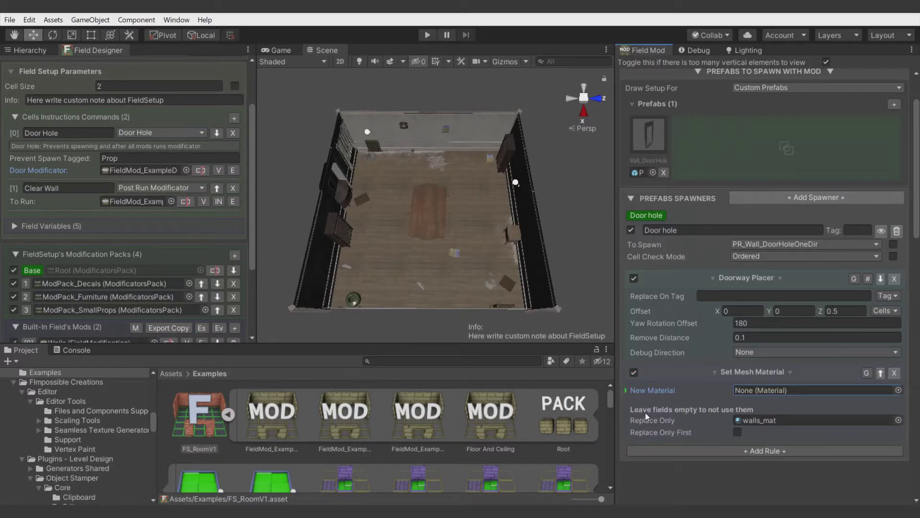
Bind New Material in the Wall spawner's Set Mesh Material rule to the WallMat variable.
{"action": "scroll", "coordinate": [20, 278], "scroll_direction": "down", "scroll_amount": 3}
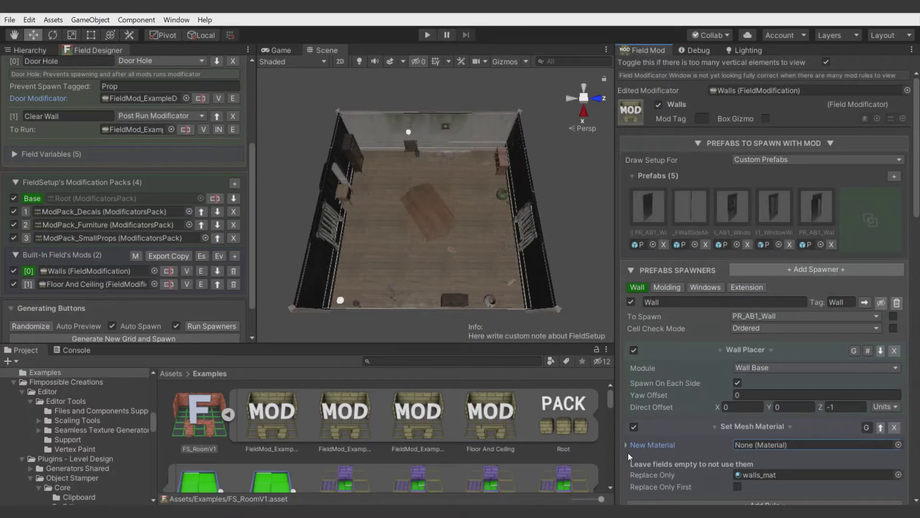
{"action": "scroll", "coordinate": [673, 421], "scroll_direction": "down", "scroll_amount": 2}
{"action": "left_click", "coordinate": [626, 409]}
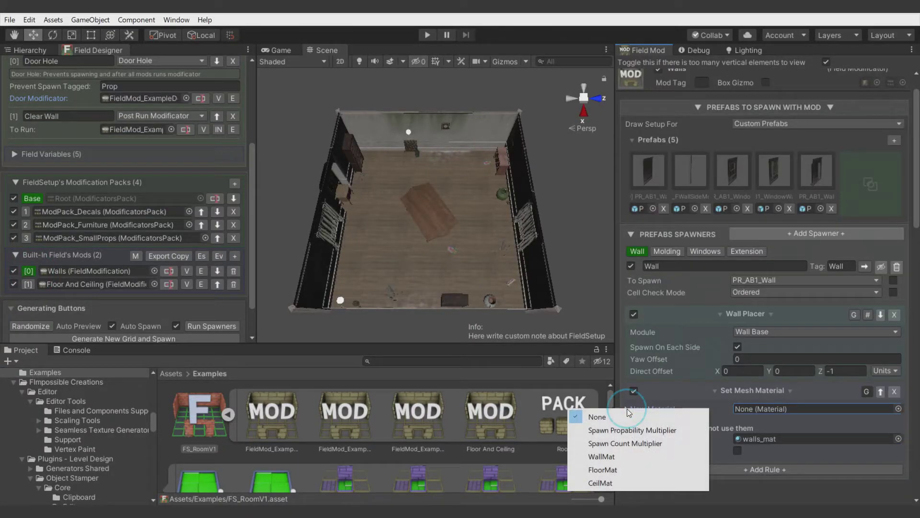
{"action": "left_click", "coordinate": [613, 455]}
Generate a new grid, expand the field variables and assign the MAT_Floor 5 material to WallMat.
{"action": "scroll", "coordinate": [170, 154], "scroll_direction": "down", "scroll_amount": 2}
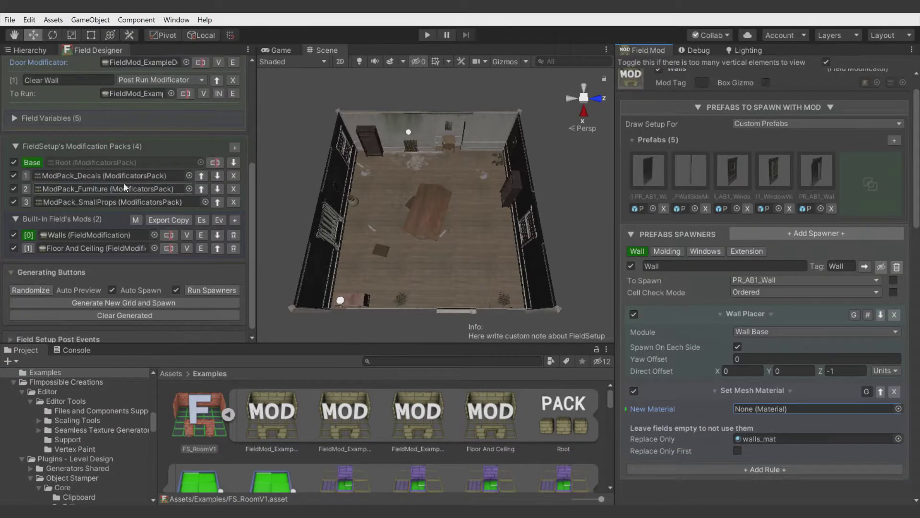
{"action": "left_click", "coordinate": [140, 303]}
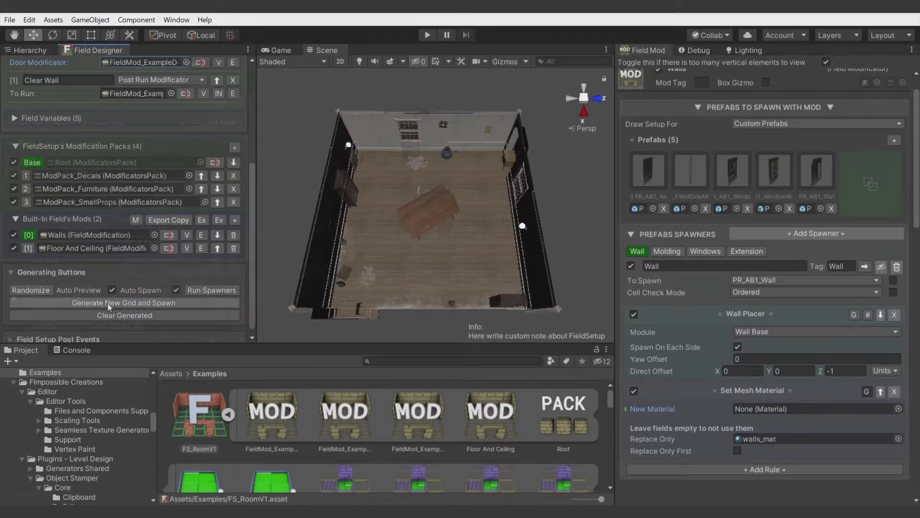
{"action": "scroll", "coordinate": [16, 241], "scroll_direction": "up", "scroll_amount": 6}
{"action": "left_click", "coordinate": [15, 226]}
{"action": "scroll", "coordinate": [58, 222], "scroll_direction": "down", "scroll_amount": 2}
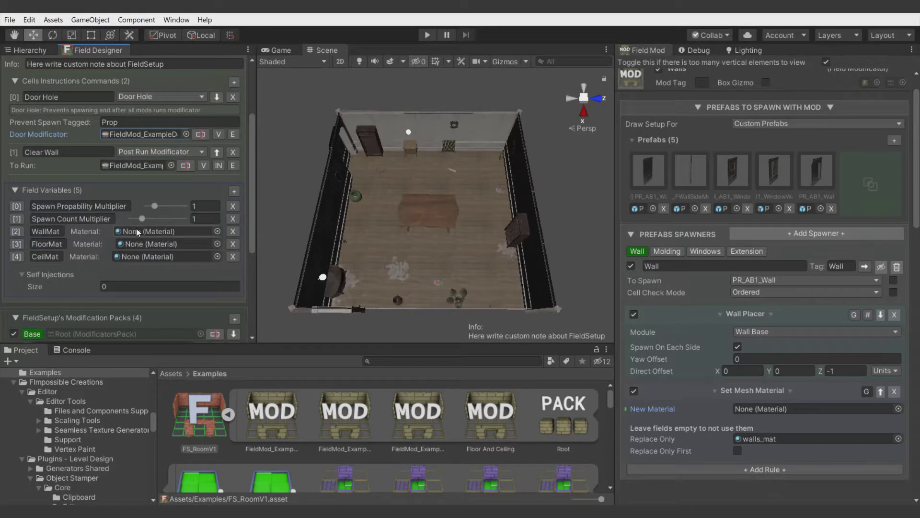
{"action": "left_click", "coordinate": [217, 231]}
{"action": "type", "text": "floo"}
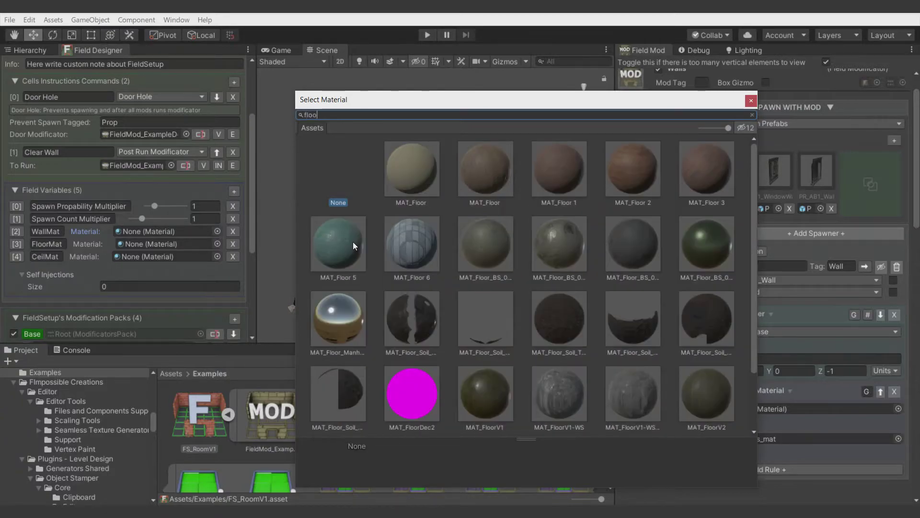
{"action": "double_click", "coordinate": [353, 241]}
Generate a new grid and examine the room's walls up close.
{"action": "scroll", "coordinate": [191, 329], "scroll_direction": "down", "scroll_amount": 8}
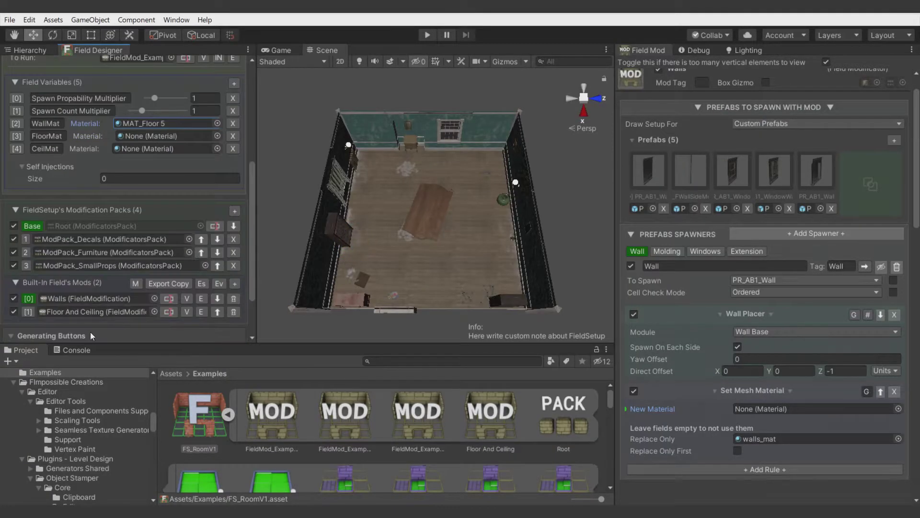
{"action": "scroll", "coordinate": [90, 332], "scroll_direction": "down", "scroll_amount": 2}
{"action": "left_click", "coordinate": [101, 296]}
{"action": "right_click_drag", "start_coordinate": [484, 172], "coordinate": [521, 141]}
{"action": "key", "text": "w"}
Reset the WallMat variable's material to None.
{"action": "scroll", "coordinate": [209, 119], "scroll_direction": "up", "scroll_amount": 3}
{"action": "left_click", "coordinate": [218, 124]}
{"action": "scroll", "coordinate": [695, 245], "scroll_direction": "down", "scroll_amount": 5}
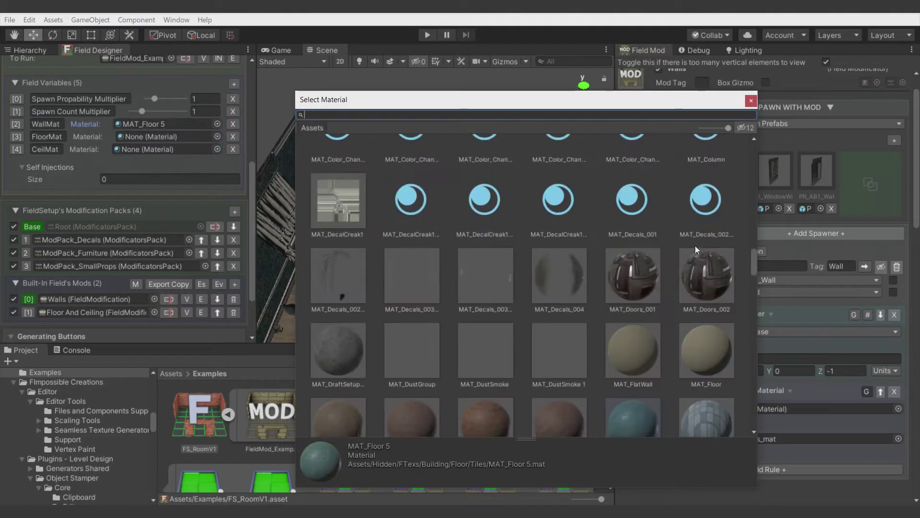
{"action": "left_click_drag", "start_coordinate": [749, 231], "coordinate": [752, 144]}
{"action": "double_click", "coordinate": [332, 176]}
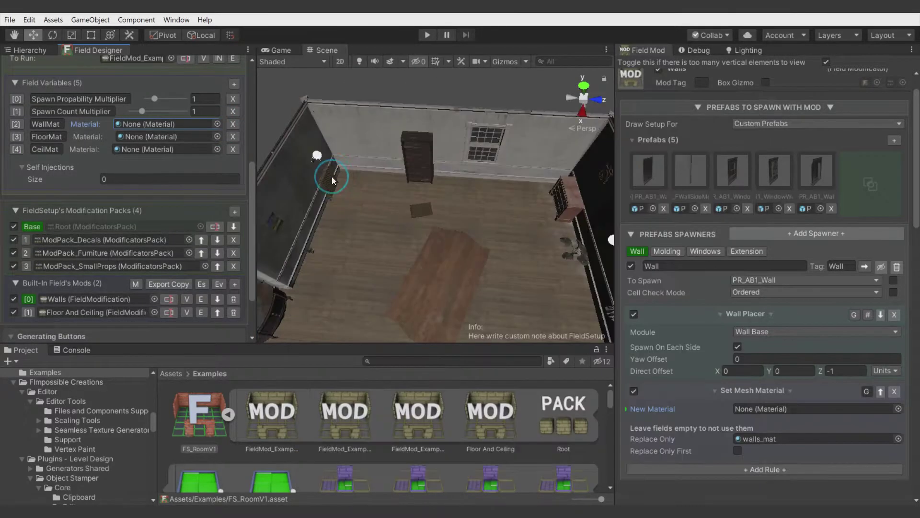
Add a Set Mesh Material rule to Floor And Ceiling's Floor spawner, bind New Material to FloorMat and turn off Replace Only First.
{"action": "key", "text": "s"}
{"action": "right_click_drag", "start_coordinate": [384, 240], "coordinate": [403, 240]}
{"action": "key", "text": "w"}
{"action": "left_click", "coordinate": [33, 314]}
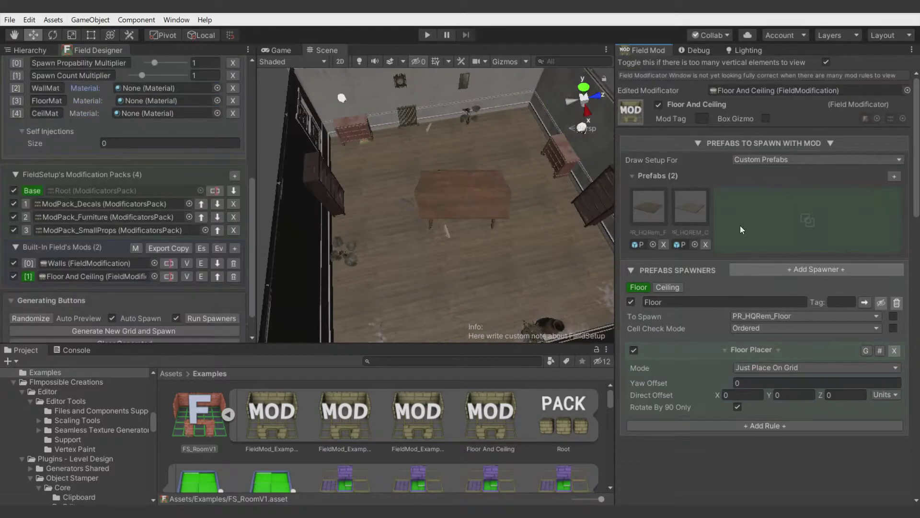
{"action": "left_click", "coordinate": [661, 353]}
{"action": "mouse_move", "coordinate": [713, 413]}
{"action": "left_click", "coordinate": [784, 413]}
{"action": "left_click", "coordinate": [626, 374]}
{"action": "left_click", "coordinate": [627, 433]}
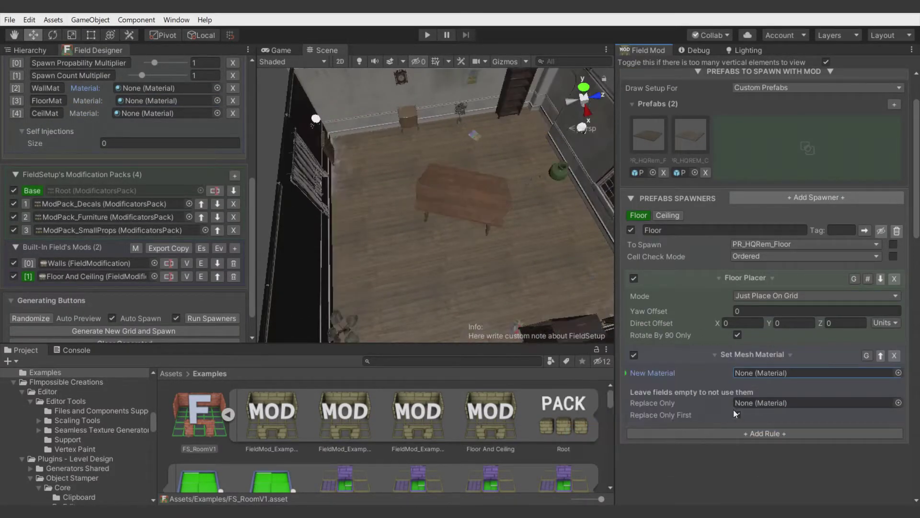
{"action": "left_click", "coordinate": [737, 414]}
Add a Set Mesh Material rule to the Ceiling spawner, bind New Material to CeilMat and turn off Replace Only First.
{"action": "left_click", "coordinate": [667, 215]}
{"action": "left_click", "coordinate": [655, 353]}
{"action": "mouse_move", "coordinate": [711, 414]}
{"action": "left_click", "coordinate": [793, 418]}
{"action": "left_click", "coordinate": [626, 374]}
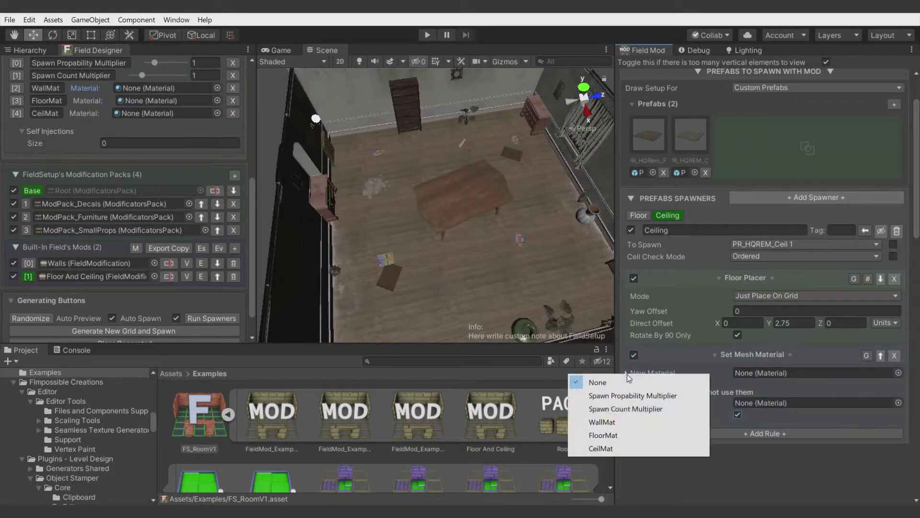
{"action": "left_click", "coordinate": [628, 447]}
{"action": "left_click", "coordinate": [737, 415]}
{"action": "left_click", "coordinate": [737, 415]}
Try MAT_Floor 6 as the FloorMat material and reset the variable to None.
{"action": "scroll", "coordinate": [117, 186], "scroll_direction": "up", "scroll_amount": 3}
{"action": "left_click", "coordinate": [217, 173]}
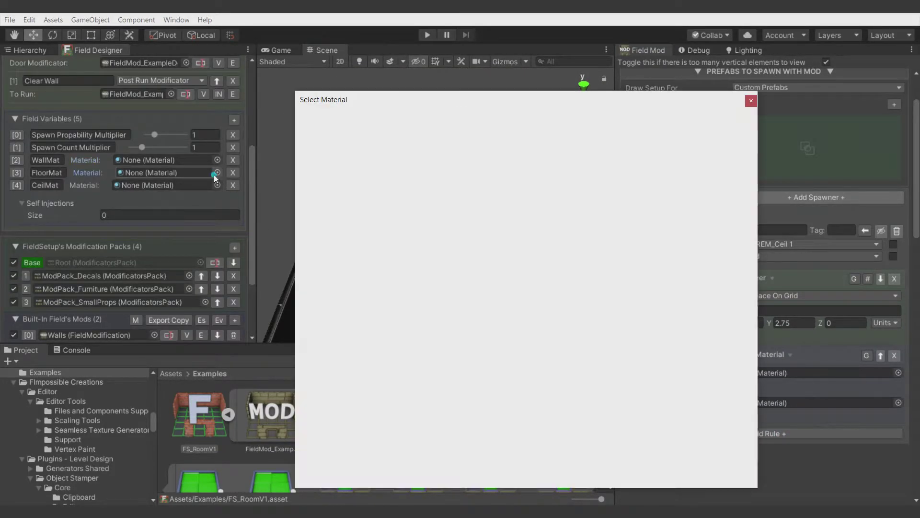
{"action": "type", "text": "floo"}
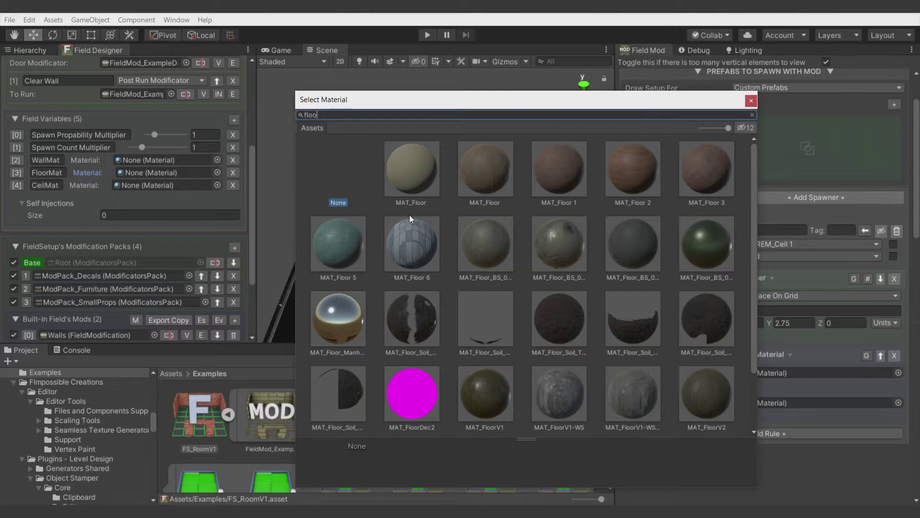
{"action": "left_click", "coordinate": [416, 243]}
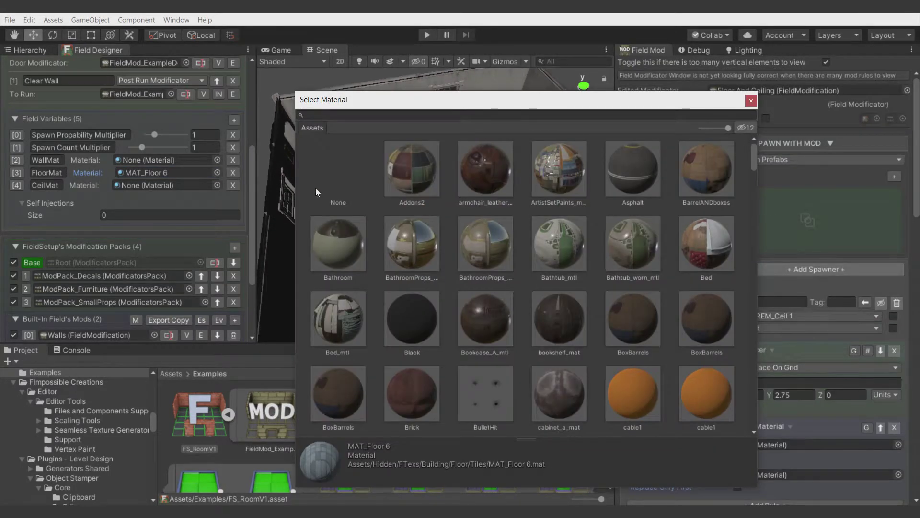
{"action": "double_click", "coordinate": [318, 181]}
{"action": "right_click_drag", "start_coordinate": [563, 176], "coordinate": [465, 162]}
{"action": "left_click_drag", "start_coordinate": [465, 163], "coordinate": [508, 197], "text": "alt"}
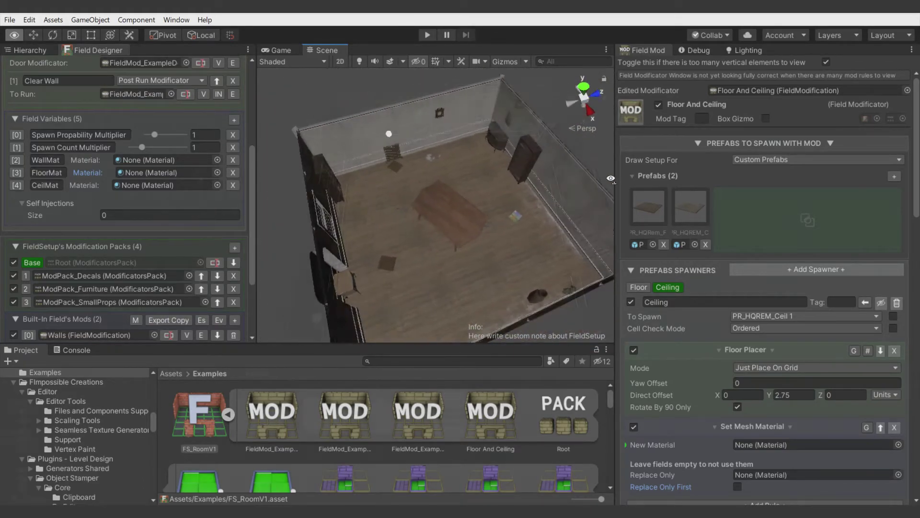
{"action": "left_click", "coordinate": [89, 205]}
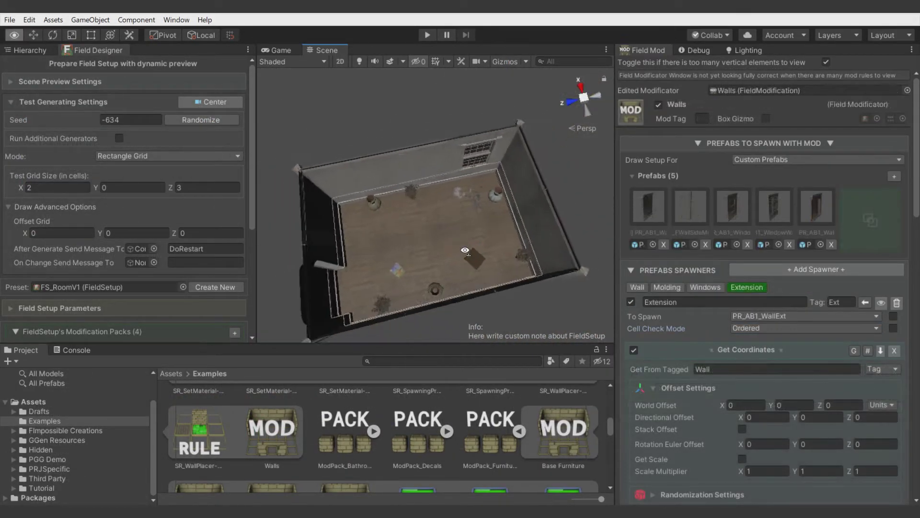
Add the ModPack_BathroomProps modification pack to FS_RoomV1 and move it above ModPack_SmallProps.
{"action": "right_click_drag", "start_coordinate": [724, 252], "coordinate": [671, 244]}
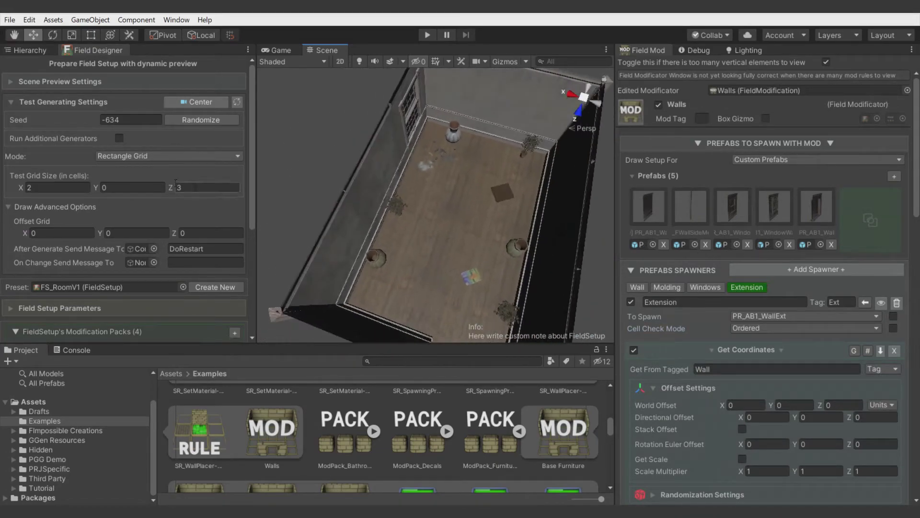
{"action": "scroll", "coordinate": [166, 189], "scroll_direction": "down", "scroll_amount": 4}
{"action": "left_click", "coordinate": [235, 188]}
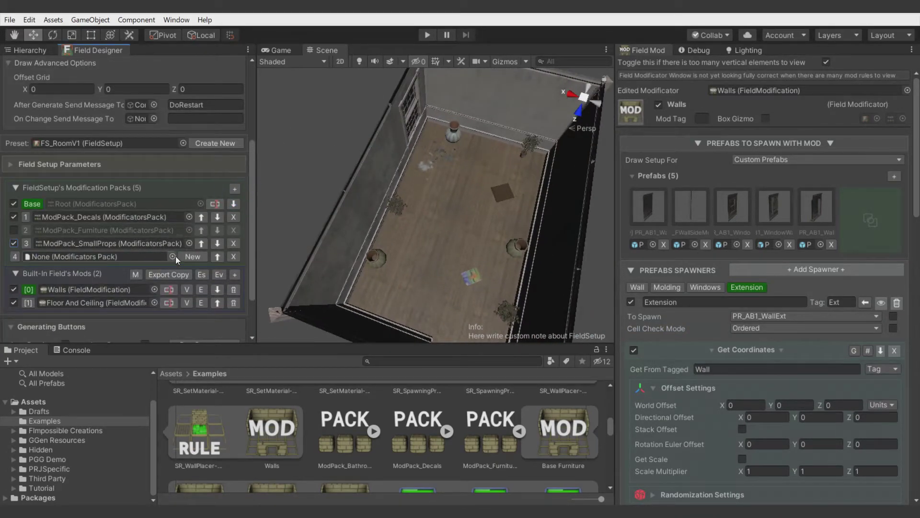
{"action": "left_click", "coordinate": [174, 256]}
{"action": "double_click", "coordinate": [366, 152]}
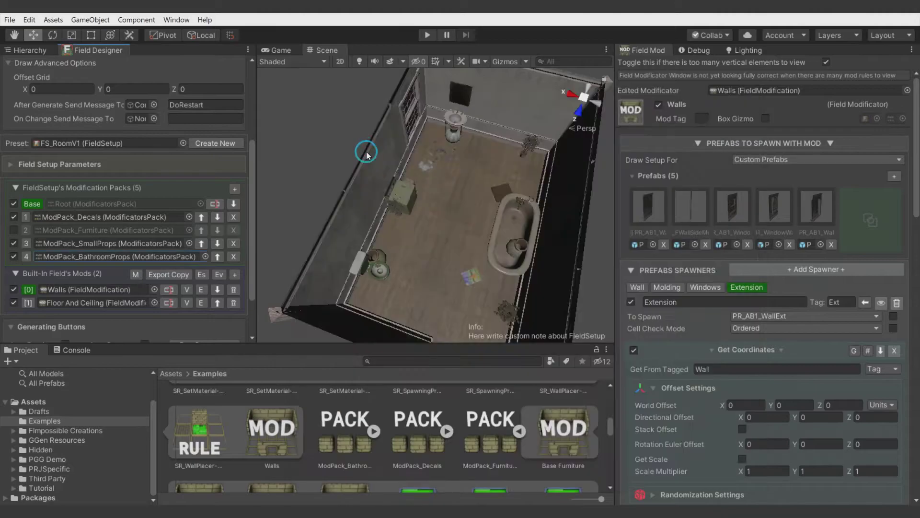
{"action": "left_click", "coordinate": [218, 257]}
{"action": "scroll", "coordinate": [125, 215], "scroll_direction": "down", "scroll_amount": 2}
{"action": "right_click_drag", "start_coordinate": [503, 201], "coordinate": [537, 201]}
{"action": "key", "text": "w"}
{"action": "key", "text": "w"}
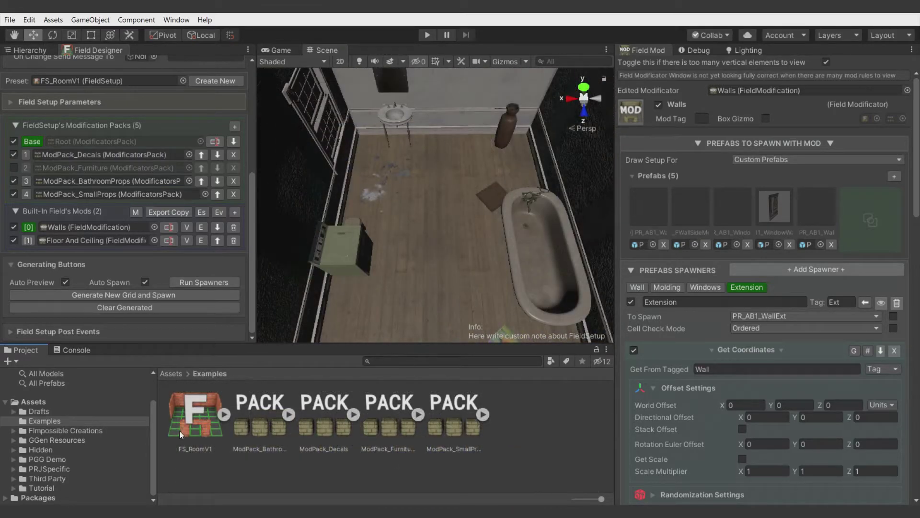
Create a new field setup preset and save it as FS_Bathroom.asset in the Examples folder.
{"action": "scroll", "coordinate": [115, 161], "scroll_direction": "up", "scroll_amount": 5}
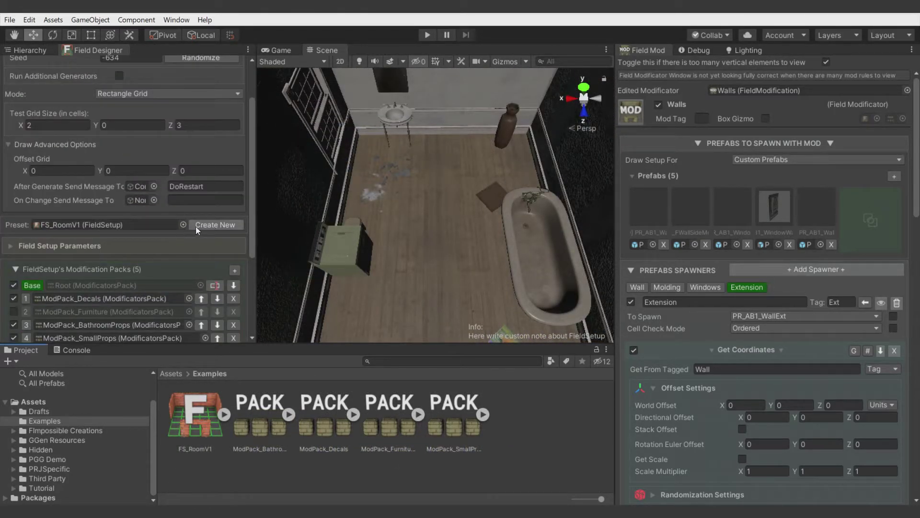
{"action": "left_click", "coordinate": [212, 223]}
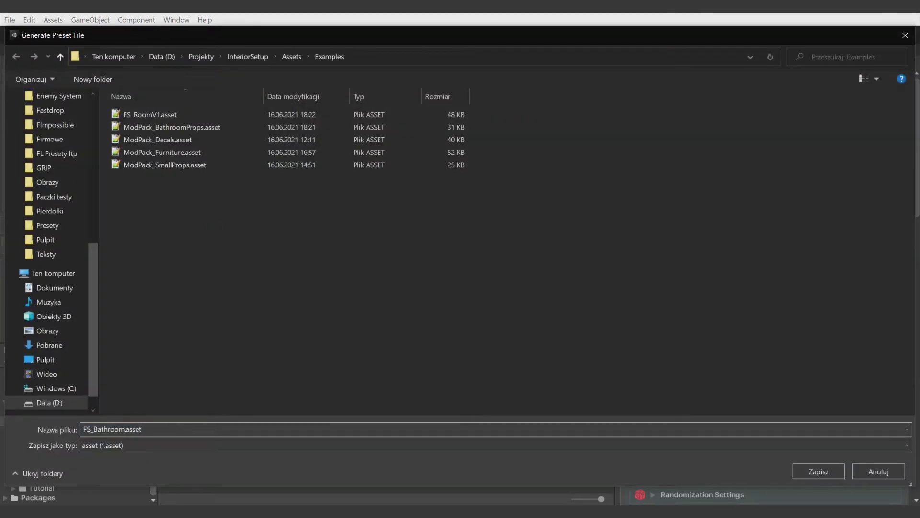
{"action": "key", "text": "Return"}
Add a new built-in field modification to FS_Bathroom's base pack and name it Walls.
{"action": "left_click", "coordinate": [235, 245]}
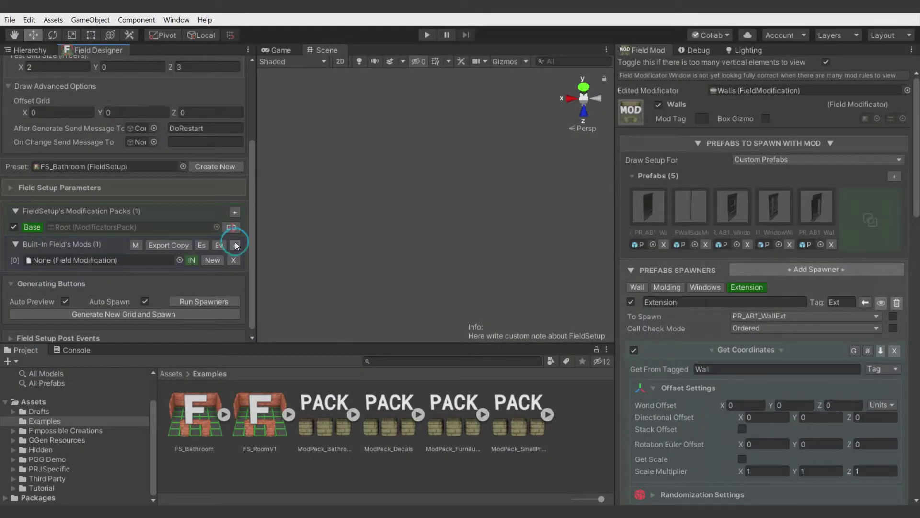
{"action": "left_click", "coordinate": [193, 259]}
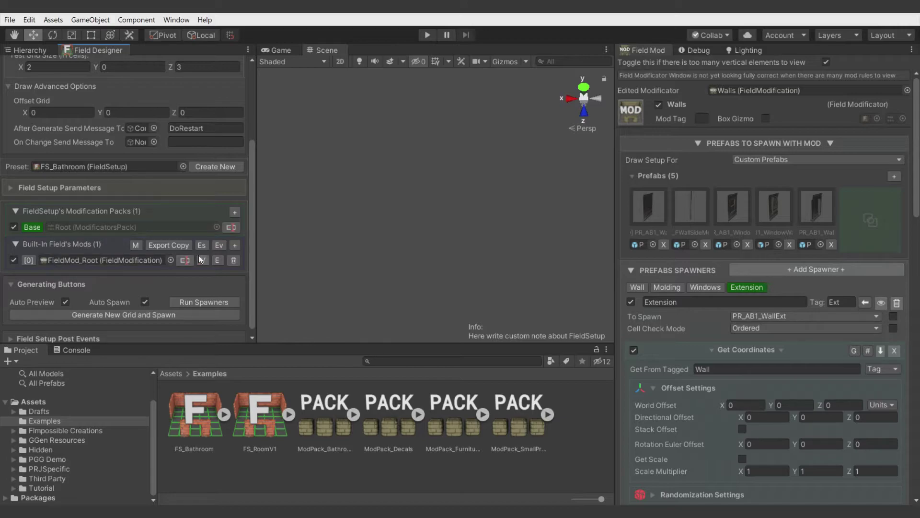
{"action": "left_click", "coordinate": [185, 259]}
{"action": "key", "text": "Return"}
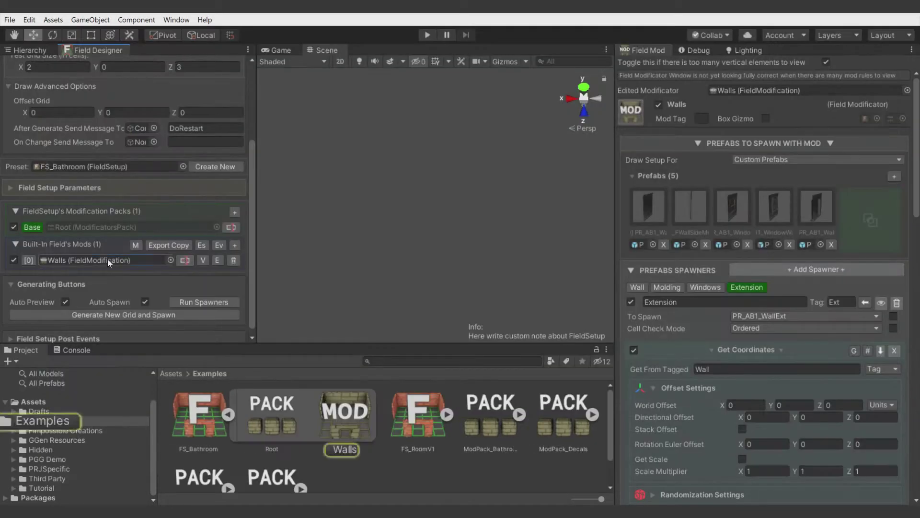
Add the PR_AB1_Wall prefab to the new Walls modification and create a spawner named Wall.
{"action": "left_click", "coordinate": [885, 176]}
{"action": "type", "text": "wall"}
{"action": "double_click", "coordinate": [489, 397]}
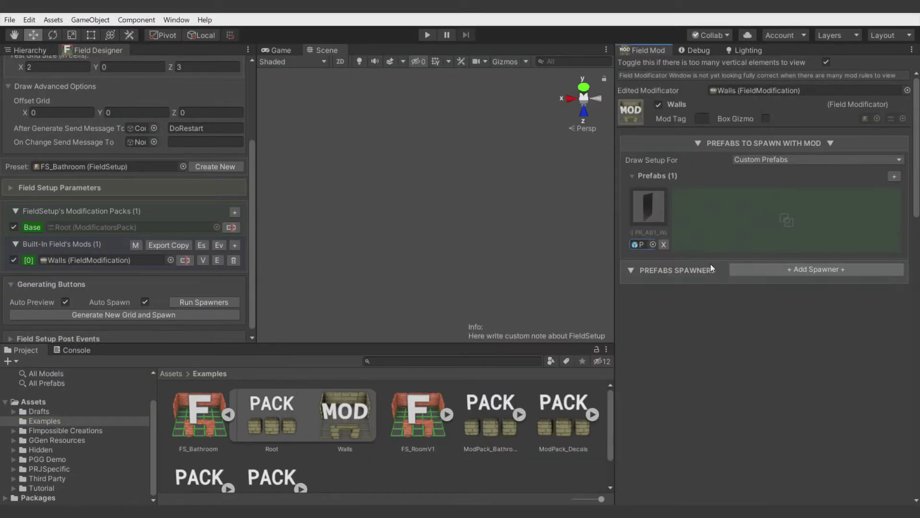
{"action": "left_click", "coordinate": [763, 270]}
{"action": "left_click", "coordinate": [739, 302]}
{"action": "left_click", "coordinate": [709, 302]}
{"action": "type", "text": "Wall"}
Add a Wall Placer rule to the Wall spawner with Spawn On Each Side enabled and a Z direct offset of -1.
{"action": "left_click", "coordinate": [725, 349]}
{"action": "left_click", "coordinate": [804, 409]}
{"action": "left_click", "coordinate": [738, 383]}
{"action": "left_click", "coordinate": [846, 407]}
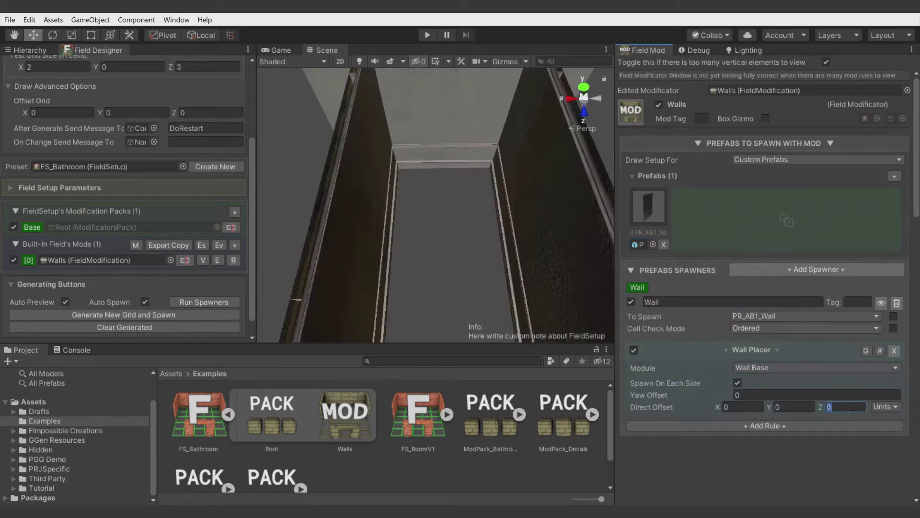
{"action": "type", "text": "-1"}
Replace the wall prefab with PR_AB1_WallBath Variant and generate a new grid to view the bathroom walls.
{"action": "scroll", "coordinate": [646, 146], "scroll_direction": "down", "scroll_amount": 4}
{"action": "left_click", "coordinate": [642, 138]}
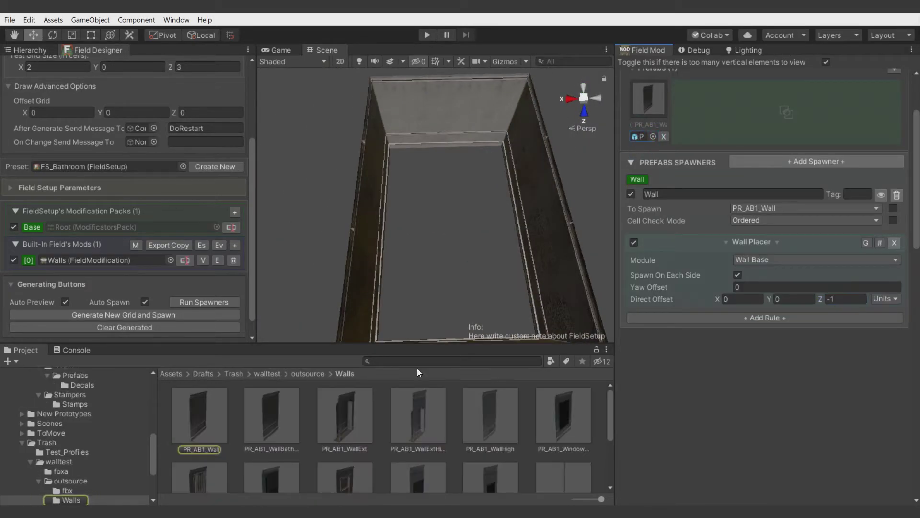
{"action": "left_click_drag", "start_coordinate": [289, 423], "coordinate": [640, 137]}
{"action": "left_click", "coordinate": [105, 318]}
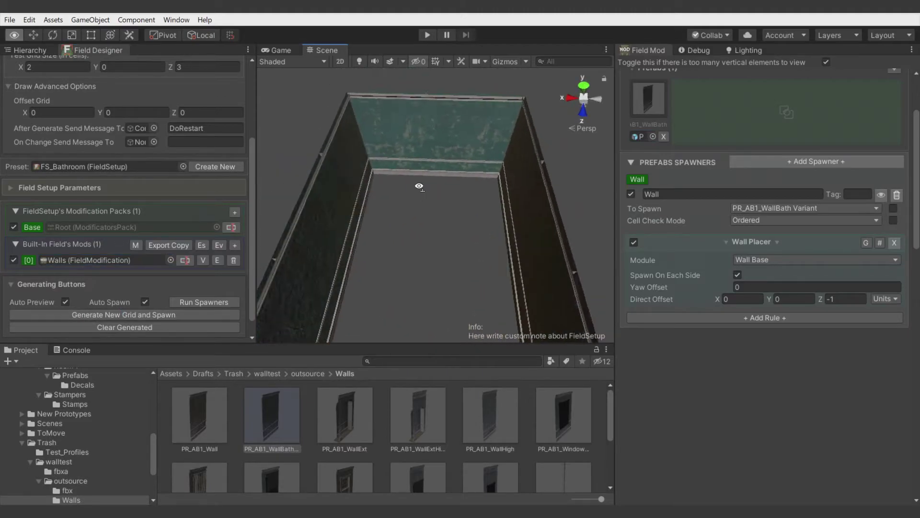
{"action": "left_click_drag", "start_coordinate": [417, 185], "coordinate": [417, 214], "text": "alt"}
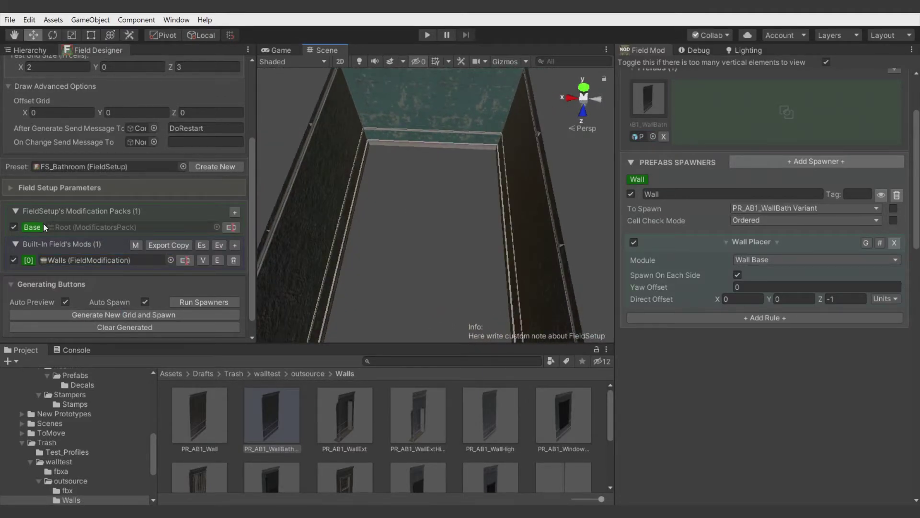
Add a modification pack to FS_Bathroom and assign FS_RoomV1's Root pack to it.
{"action": "left_click", "coordinate": [234, 212]}
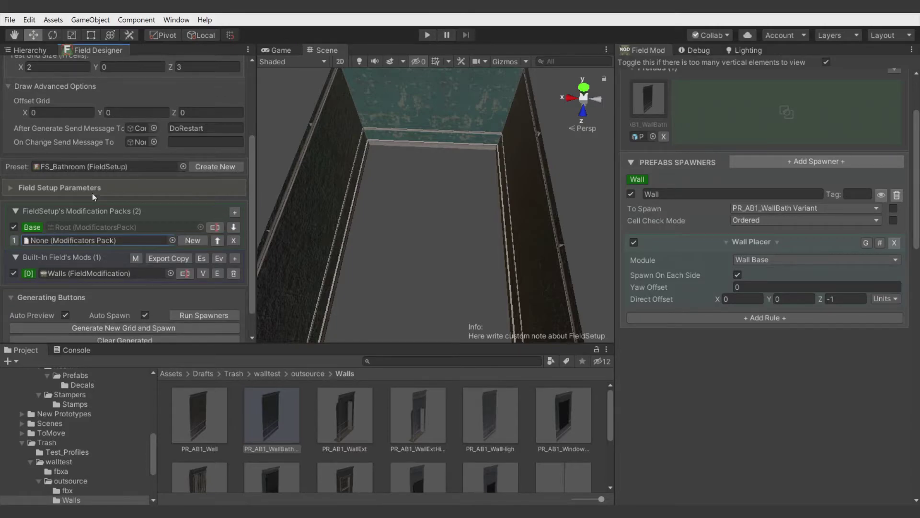
{"action": "scroll", "coordinate": [92, 192], "scroll_direction": "up", "scroll_amount": 5}
{"action": "left_click", "coordinate": [72, 285]}
{"action": "left_click", "coordinate": [228, 414]}
{"action": "scroll", "coordinate": [143, 268], "scroll_direction": "down", "scroll_amount": 4}
{"action": "left_click", "coordinate": [298, 414]}
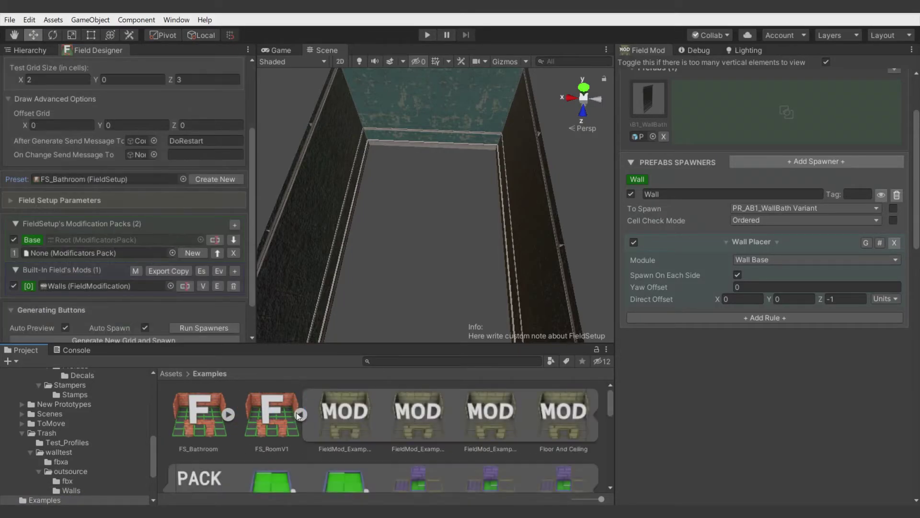
{"action": "scroll", "coordinate": [297, 413], "scroll_direction": "down", "scroll_amount": 2}
{"action": "left_click_drag", "start_coordinate": [197, 465], "coordinate": [104, 234]}
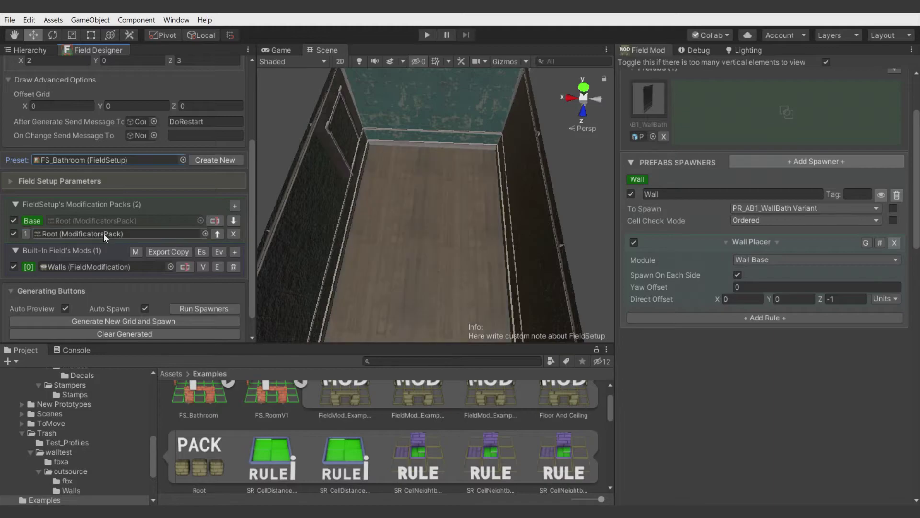
Disable the Walls modification in the added Root pack, leaving Floor And Ceiling enabled.
{"action": "left_click", "coordinate": [27, 234]}
{"action": "left_click_drag", "start_coordinate": [479, 206], "coordinate": [268, 211], "text": "alt"}
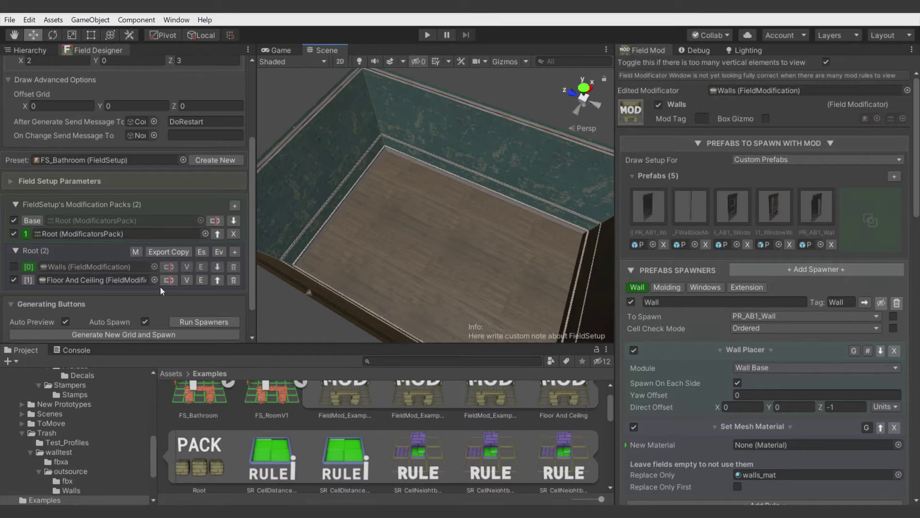
{"action": "left_click_drag", "start_coordinate": [392, 231], "coordinate": [320, 208], "text": "alt"}
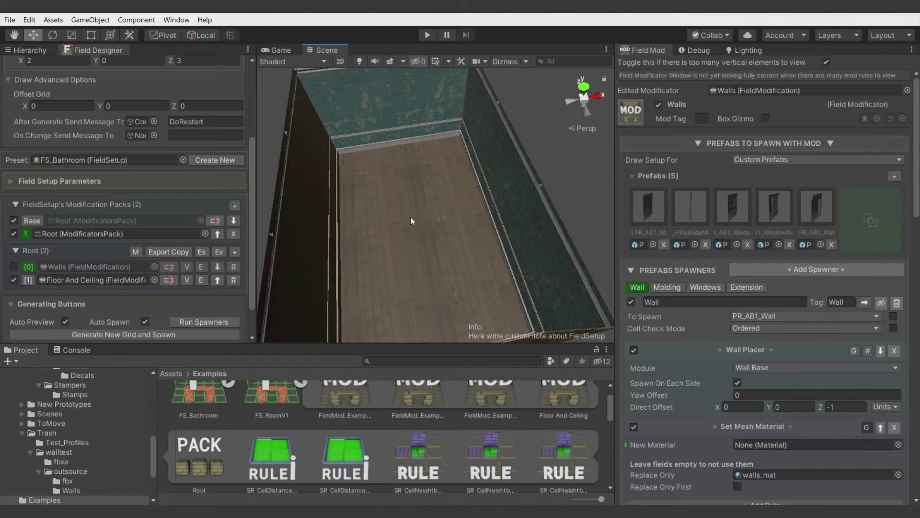
Add ModPack_Decals as another FS_Bathroom modification pack and regenerate the room several times to check the decals.
{"action": "left_click", "coordinate": [235, 205]}
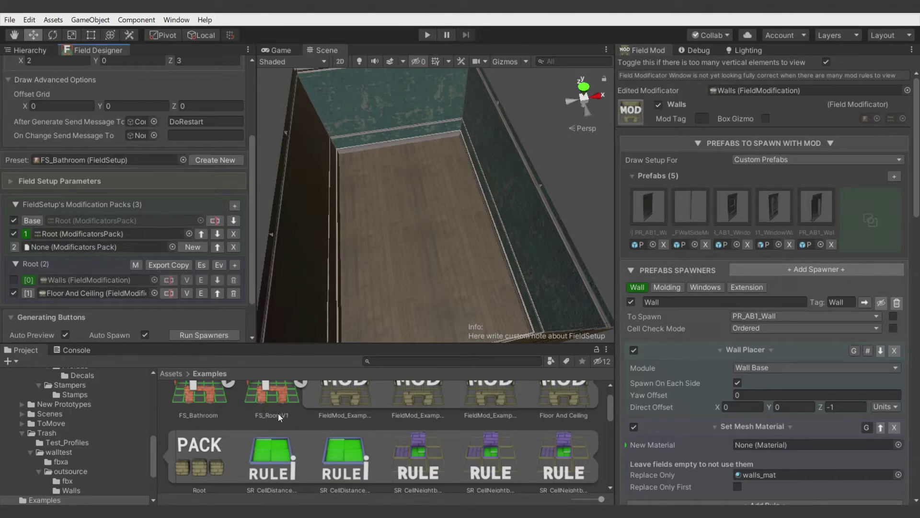
{"action": "scroll", "coordinate": [278, 413], "scroll_direction": "up", "scroll_amount": 3}
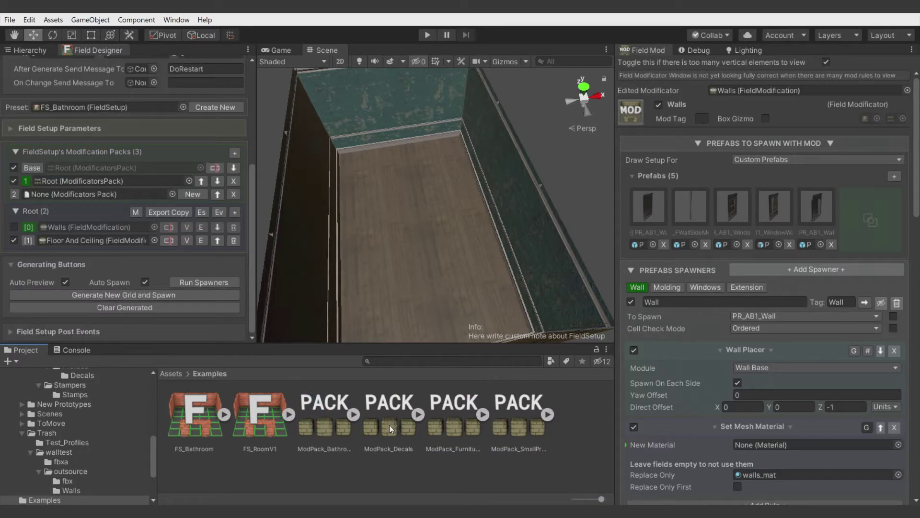
{"action": "left_click_drag", "start_coordinate": [389, 425], "coordinate": [75, 193]}
{"action": "scroll", "coordinate": [133, 91], "scroll_direction": "up", "scroll_amount": 5}
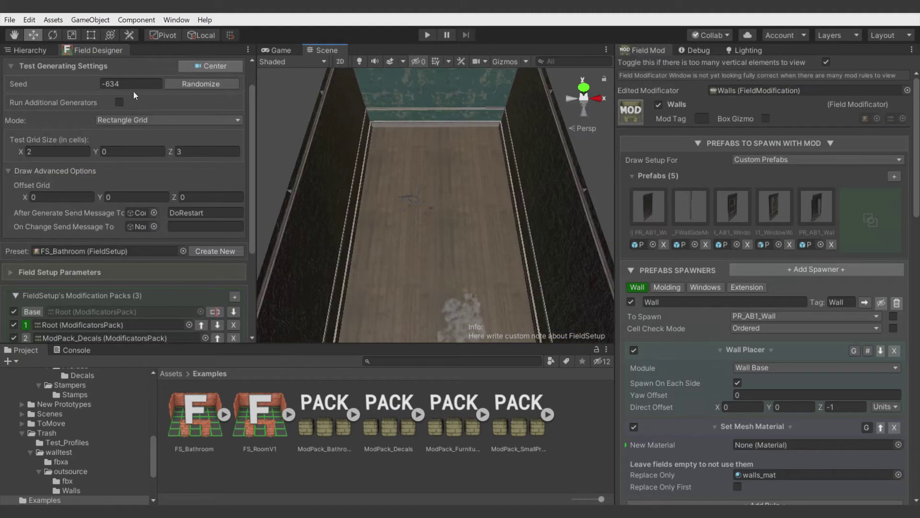
{"action": "scroll", "coordinate": [138, 220], "scroll_direction": "down", "scroll_amount": 5}
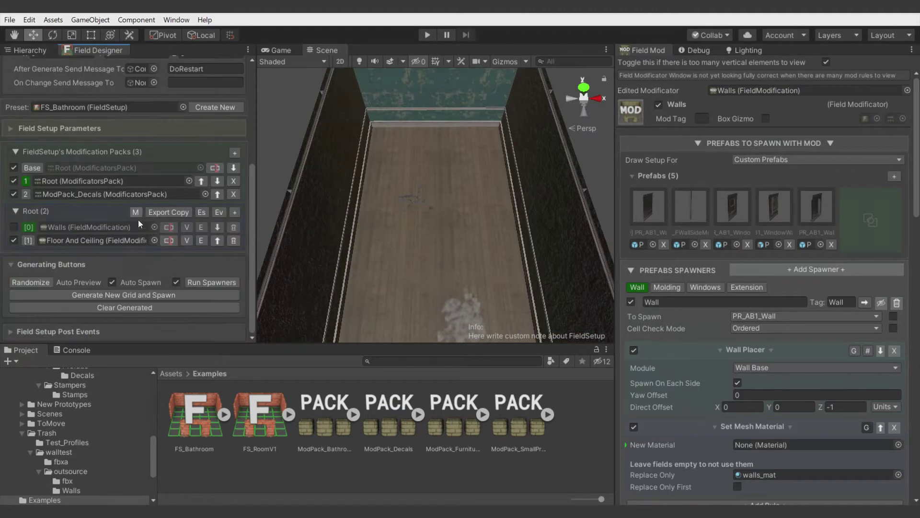
{"action": "left_click", "coordinate": [133, 294]}
{"action": "left_click", "coordinate": [133, 293]}
{"action": "left_click", "coordinate": [132, 293]}
{"action": "right_click_drag", "start_coordinate": [393, 230], "coordinate": [440, 206]}
Add ModPack_SmallProps as the third modification pack of FS_Bathroom and inspect the room.
{"action": "left_click", "coordinate": [111, 193]}
{"action": "left_click", "coordinate": [233, 155]}
{"action": "left_click_drag", "start_coordinate": [519, 415], "coordinate": [111, 207]}
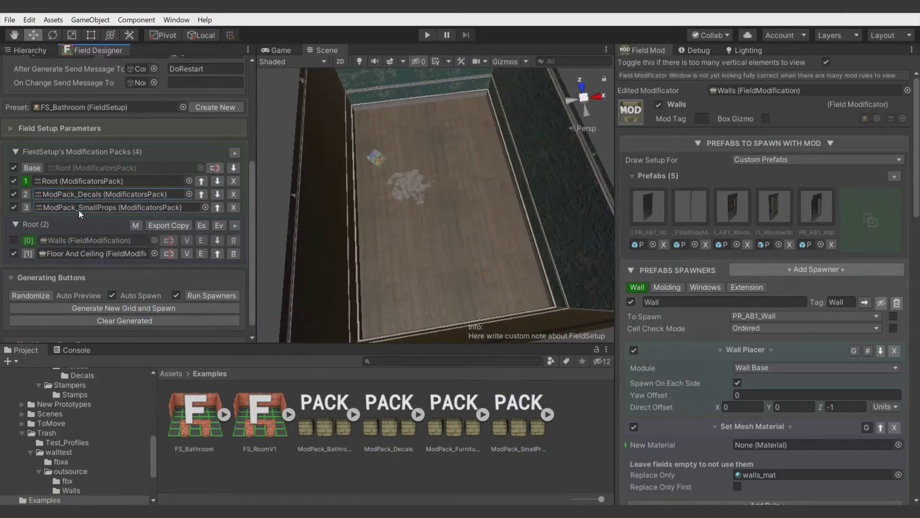
{"action": "left_click", "coordinate": [26, 208]}
{"action": "right_click_drag", "start_coordinate": [371, 242], "coordinate": [354, 233]}
{"action": "left_click_drag", "start_coordinate": [354, 234], "coordinate": [365, 221], "text": "alt"}
Set the tag of the base pack's Wall spawner to Wall and regenerate the room.
{"action": "left_click", "coordinate": [32, 167]}
{"action": "type", "text": "Wall"}
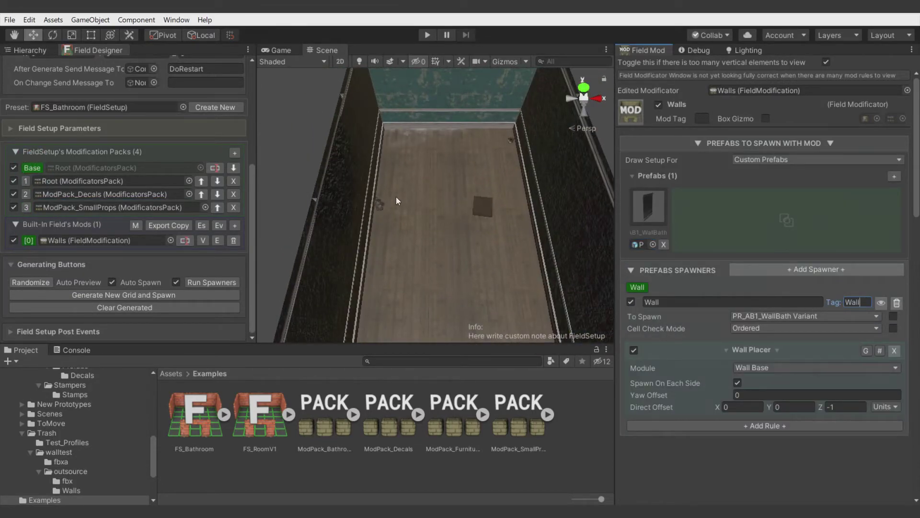
{"action": "right_click_drag", "start_coordinate": [397, 198], "coordinate": [285, 201]}
{"action": "right_click_drag", "start_coordinate": [456, 155], "coordinate": [524, 188]}
{"action": "left_click", "coordinate": [164, 297]}
{"action": "left_click", "coordinate": [165, 296]}
Add ModPack_Furniture as the fourth modification pack, compare the room with it disabled and enabled, and regenerate.
{"action": "left_click", "coordinate": [117, 207]}
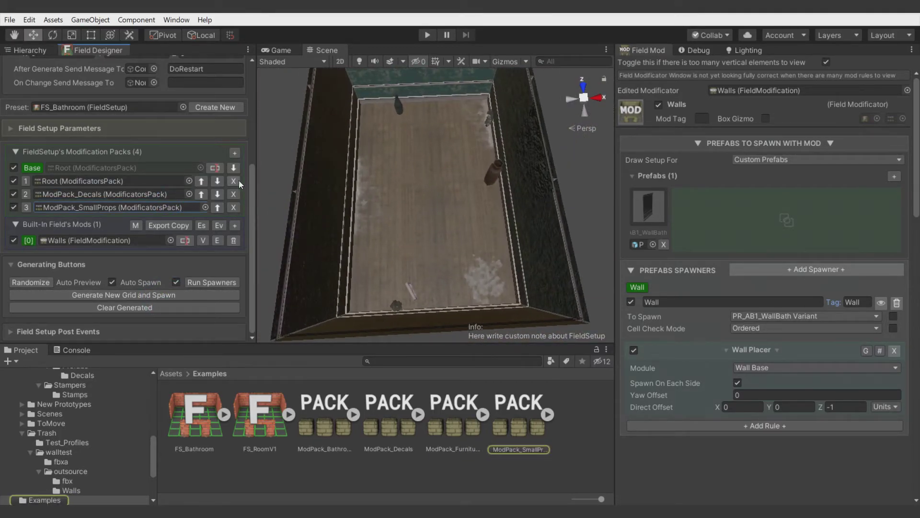
{"action": "left_click", "coordinate": [235, 153]}
{"action": "left_click_drag", "start_coordinate": [441, 435], "coordinate": [93, 221]}
{"action": "left_click", "coordinate": [107, 310]}
{"action": "left_click", "coordinate": [107, 310]}
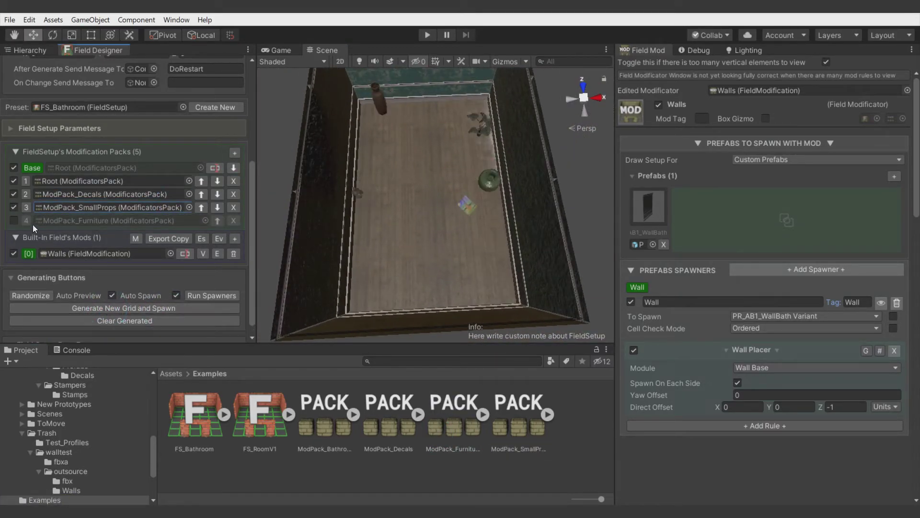
{"action": "left_click", "coordinate": [13, 221]}
{"action": "left_click", "coordinate": [121, 306]}
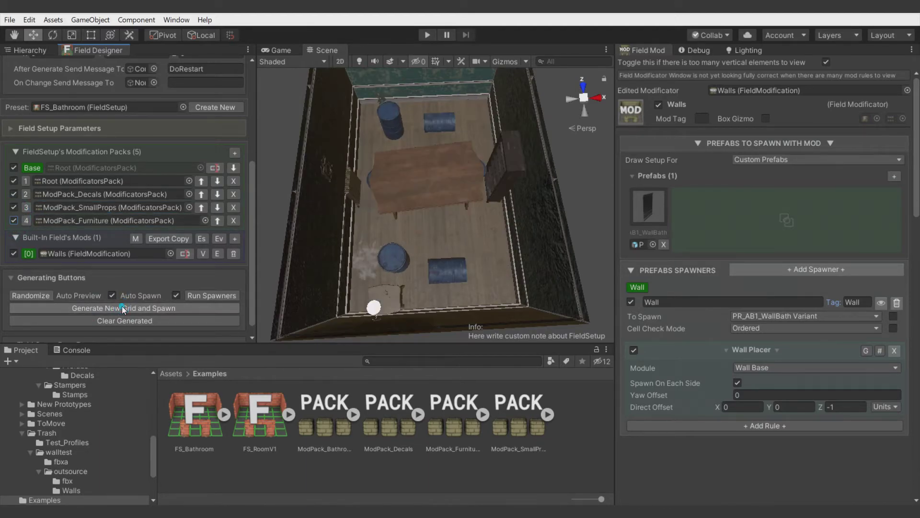
Delete the FieldMod_ModPack_Furniture modification from ModPack_Furniture and disable its Table and Base Furniture modifications.
{"action": "left_click", "coordinate": [26, 220]}
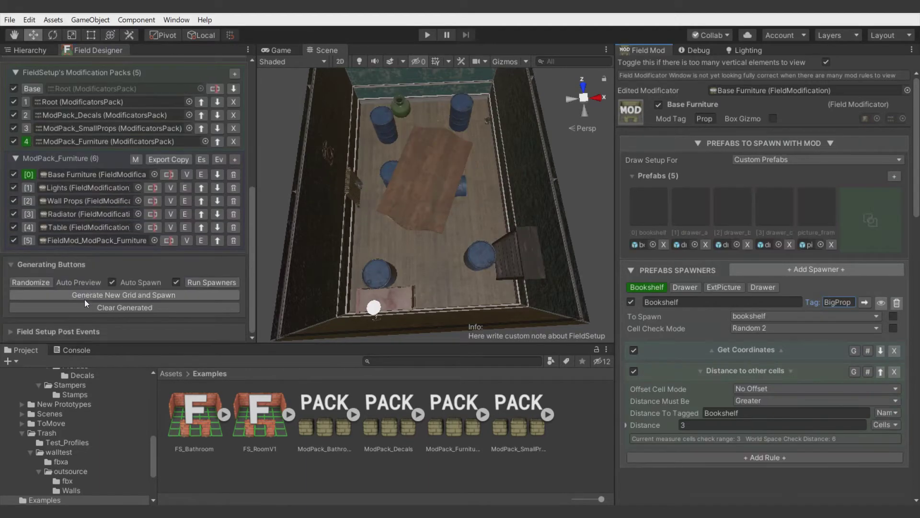
{"action": "left_click", "coordinate": [234, 240]}
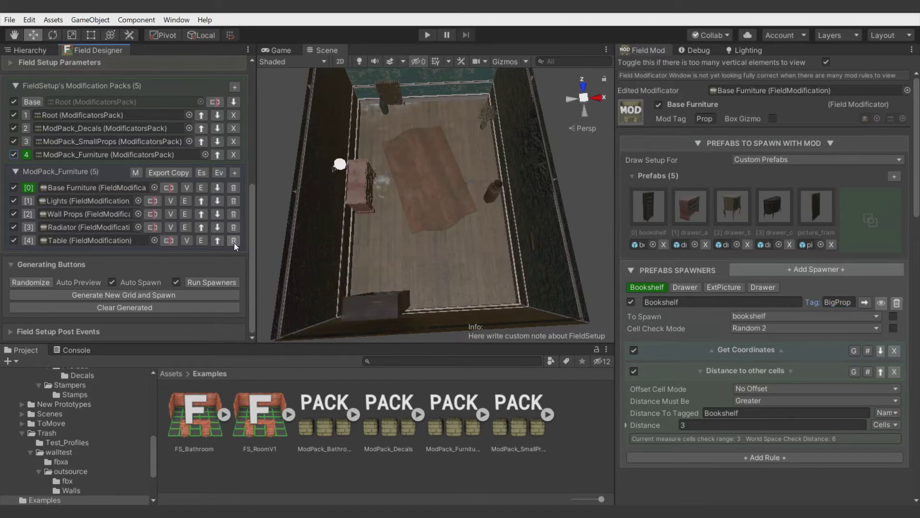
{"action": "left_click", "coordinate": [14, 240]}
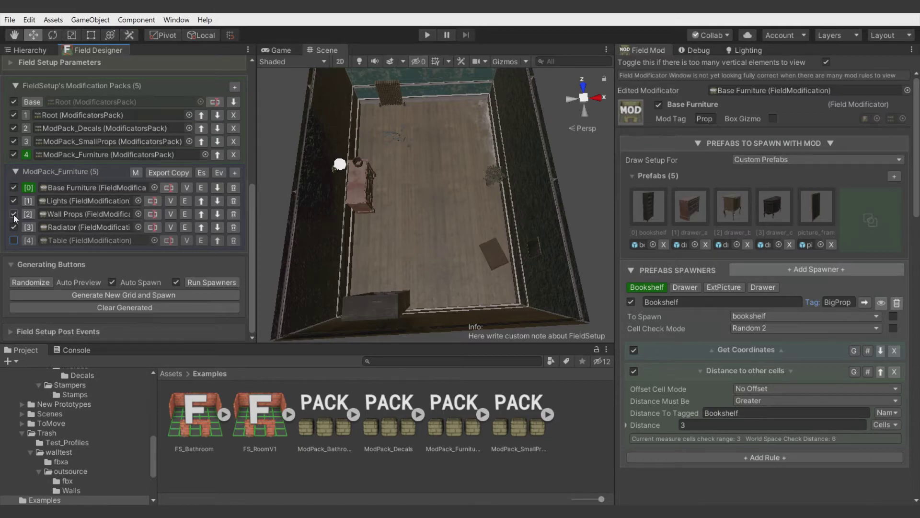
{"action": "left_click", "coordinate": [15, 187]}
{"action": "left_click_drag", "start_coordinate": [484, 216], "coordinate": [516, 229], "text": "alt"}
Add ModPack_BathroomProps to FS_Bathroom, move it above ModPack_SmallProps to position 3, and regenerate the grid.
{"action": "left_click", "coordinate": [235, 87]}
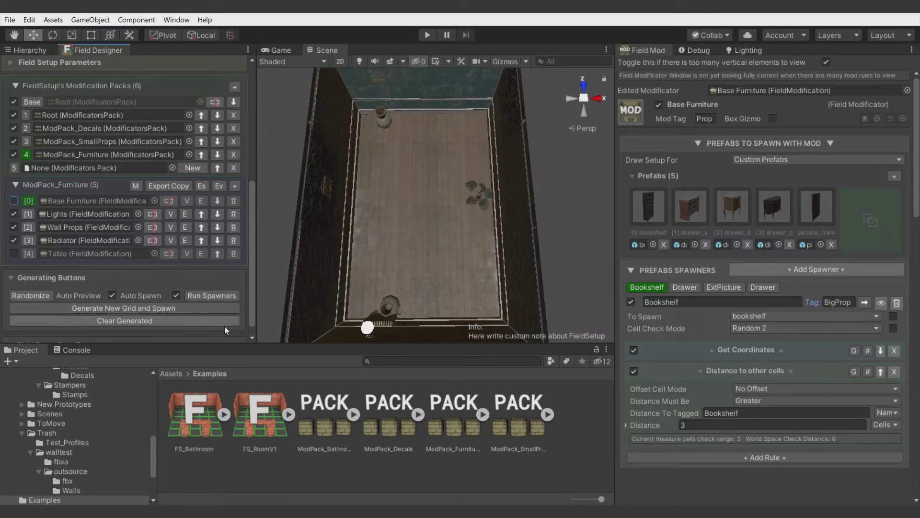
{"action": "left_click_drag", "start_coordinate": [67, 169], "coordinate": [68, 169]}
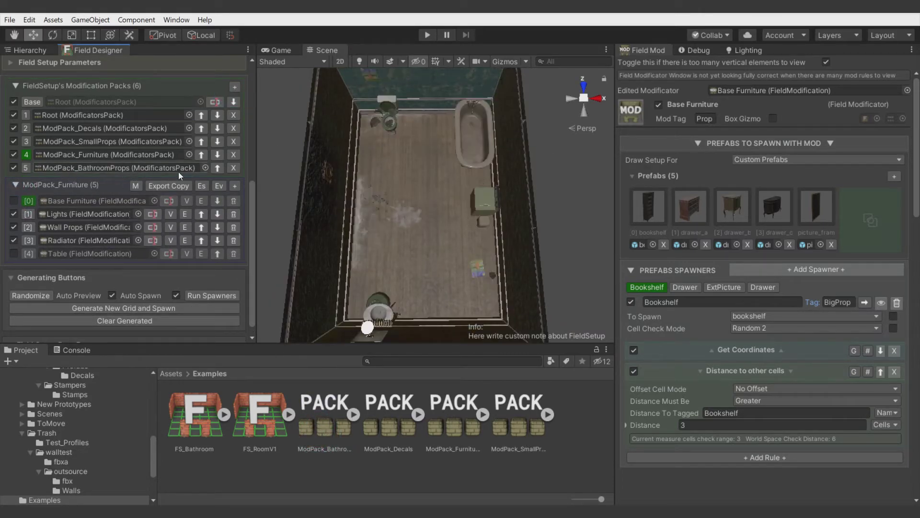
{"action": "left_click", "coordinate": [219, 168]}
{"action": "left_click", "coordinate": [202, 193]}
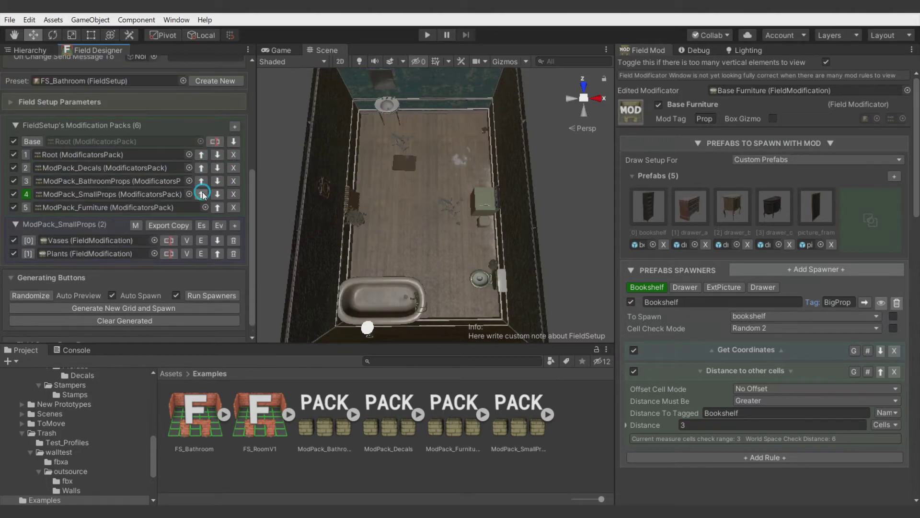
{"action": "left_click", "coordinate": [127, 309]}
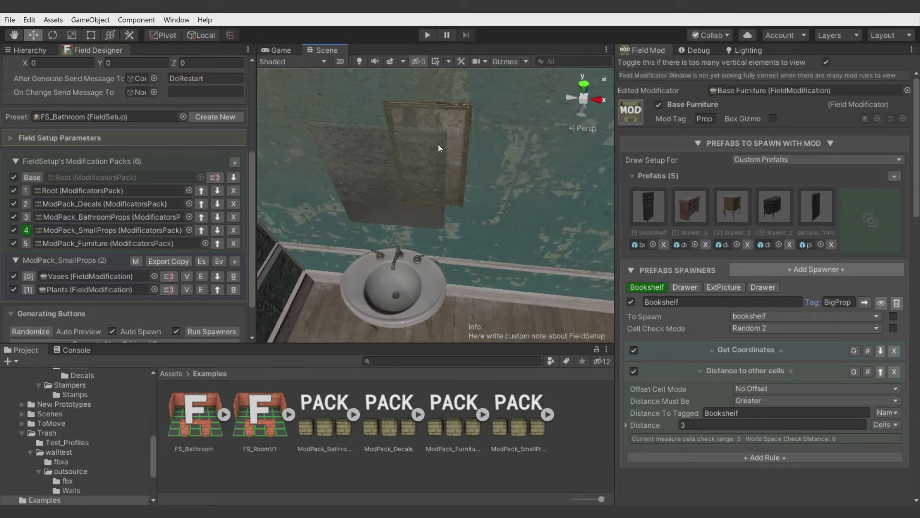
Set the tag of the Mirror spawner in ModPack_BathroomProps to WallProp and check the mirror above the sink.
{"action": "right_click_drag", "start_coordinate": [437, 143], "coordinate": [453, 110]}
{"action": "left_click_drag", "start_coordinate": [452, 109], "coordinate": [452, 109], "text": "alt"}
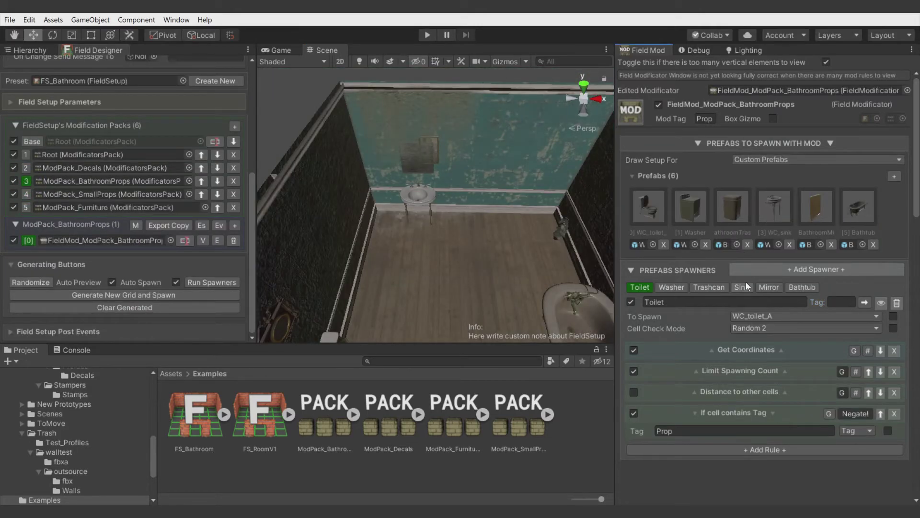
{"action": "left_click", "coordinate": [769, 287]}
{"action": "type", "text": "WallProp"}
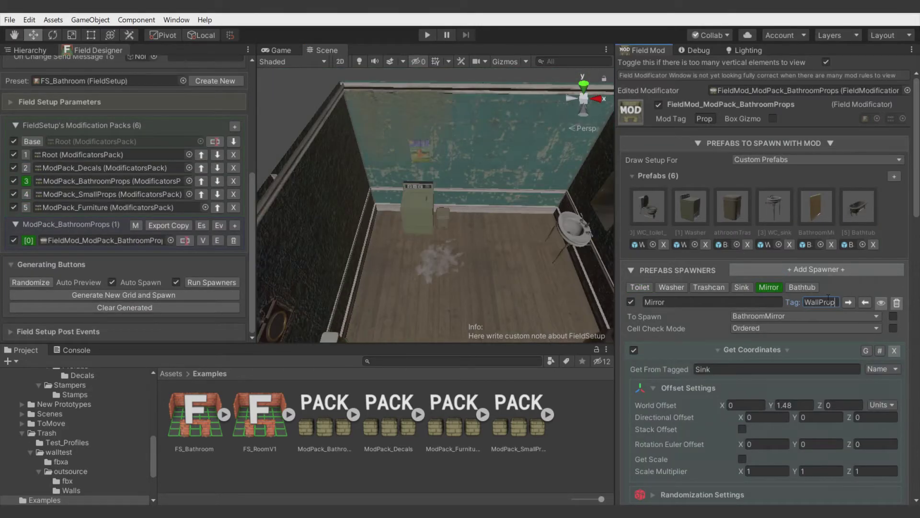
{"action": "left_click_drag", "start_coordinate": [405, 213], "coordinate": [701, 208], "text": "alt"}
{"action": "scroll", "coordinate": [578, 211], "scroll_direction": "up", "scroll_amount": 5, "text": "alt"}
{"action": "right_click_drag", "start_coordinate": [702, 207], "coordinate": [533, 200]}
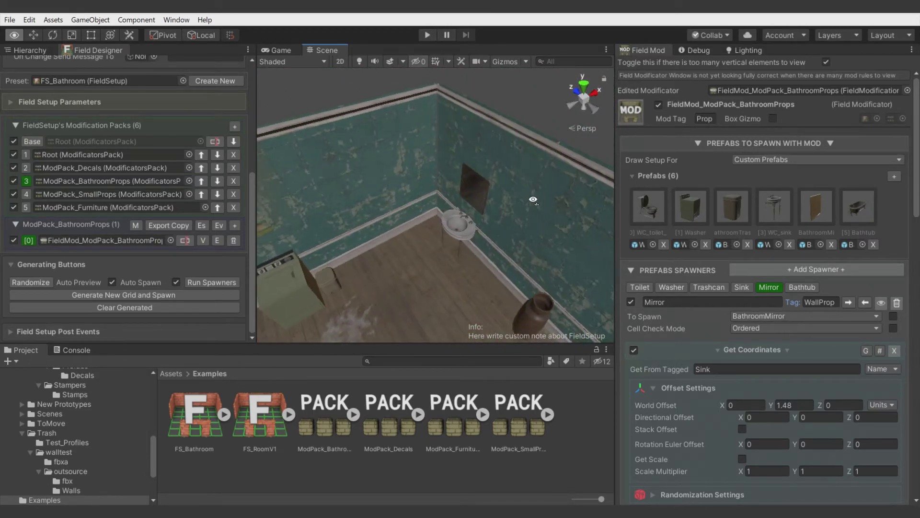
{"action": "right_click_drag", "start_coordinate": [458, 220], "coordinate": [402, 214]}
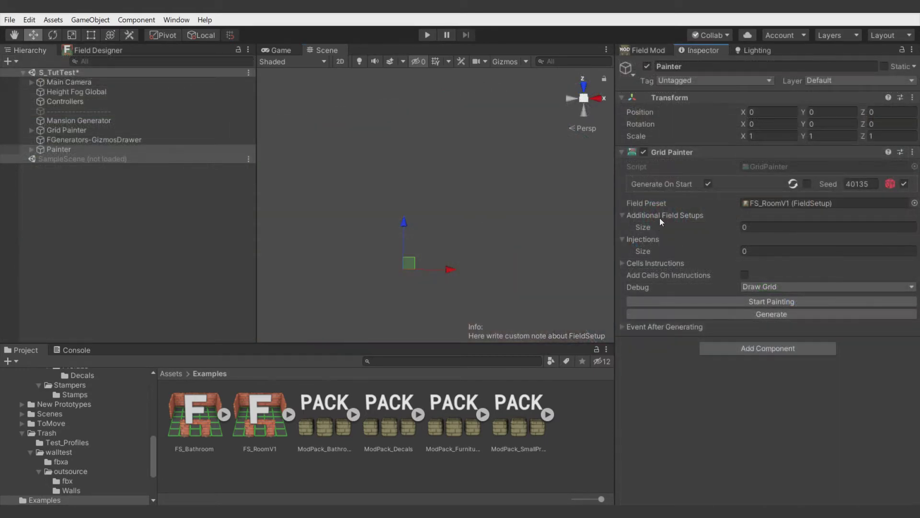
Assign FS_Bathroom as the Painter's field preset and generate the painted room.
{"action": "left_click", "coordinate": [660, 215]}
{"action": "left_click", "coordinate": [633, 227]}
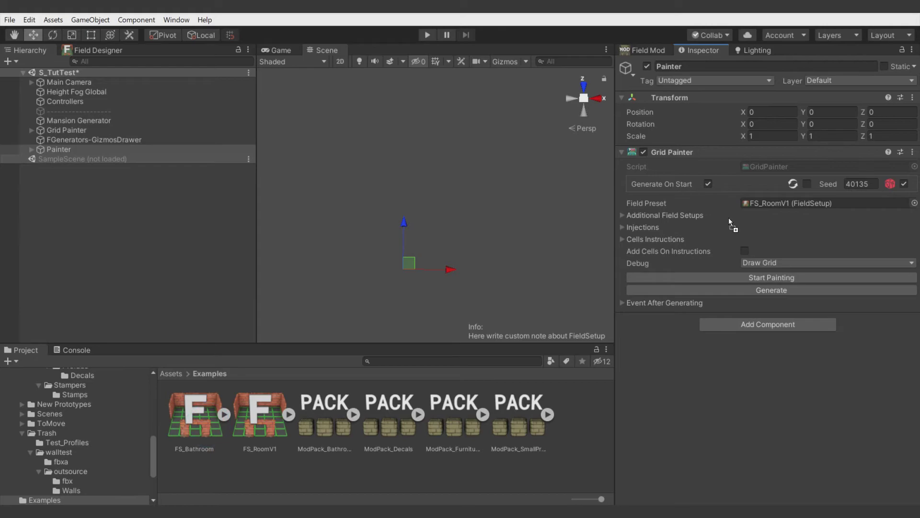
{"action": "left_click_drag", "start_coordinate": [757, 204], "coordinate": [758, 205]}
{"action": "left_click", "coordinate": [768, 287]}
{"action": "right_click_drag", "start_coordinate": [475, 230], "coordinate": [193, 151]}
{"action": "key", "text": "w"}
Assign FieldMod_ExampleDoorHole from FS_RoomV1 as the door modificator of FS_Bathroom's Door Hole command.
{"action": "double_click", "coordinate": [789, 204]}
{"action": "scroll", "coordinate": [48, 155], "scroll_direction": "up", "scroll_amount": 2}
{"action": "left_click", "coordinate": [59, 144]}
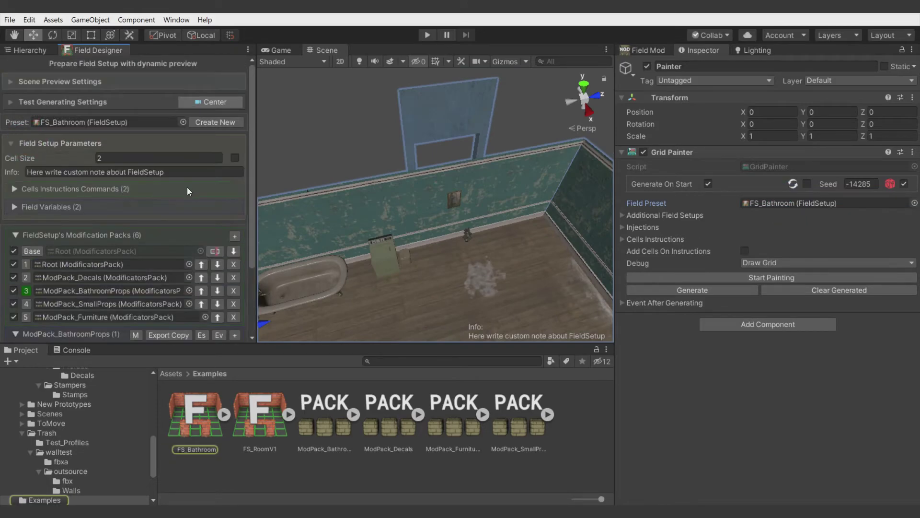
{"action": "left_click", "coordinate": [65, 191]}
{"action": "left_click", "coordinate": [137, 242]}
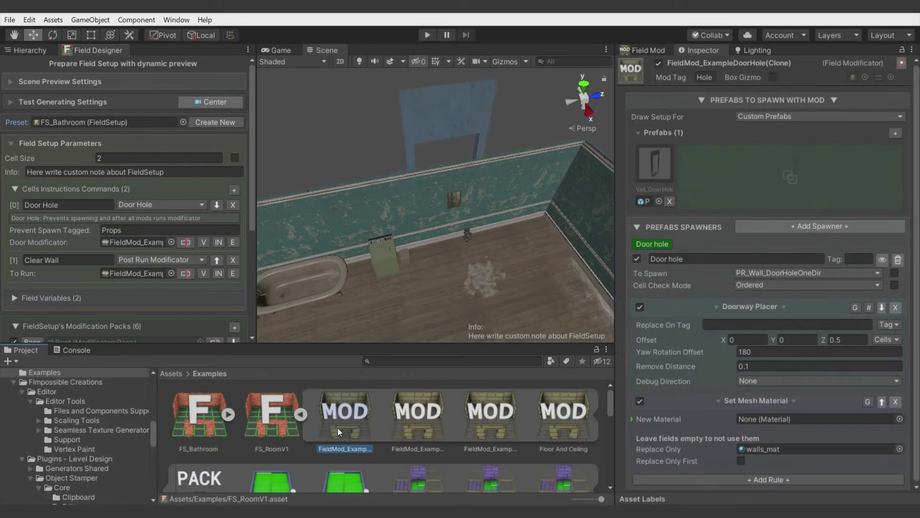
{"action": "left_click_drag", "start_coordinate": [337, 428], "coordinate": [134, 224]}
Select the Painter object and regenerate the bathroom with the new door hole modificator.
{"action": "left_click", "coordinate": [29, 50]}
{"action": "left_click", "coordinate": [705, 49]}
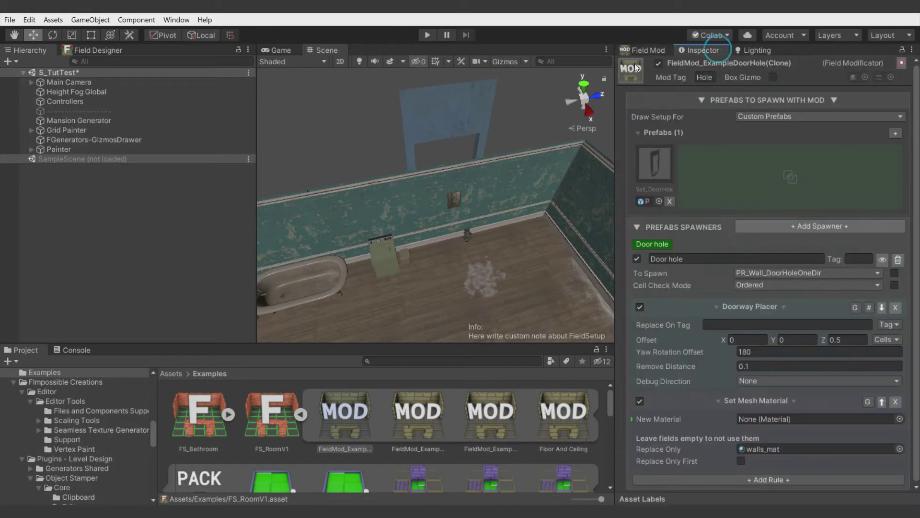
{"action": "left_click", "coordinate": [63, 143]}
{"action": "left_click", "coordinate": [65, 149]}
{"action": "left_click", "coordinate": [718, 290]}
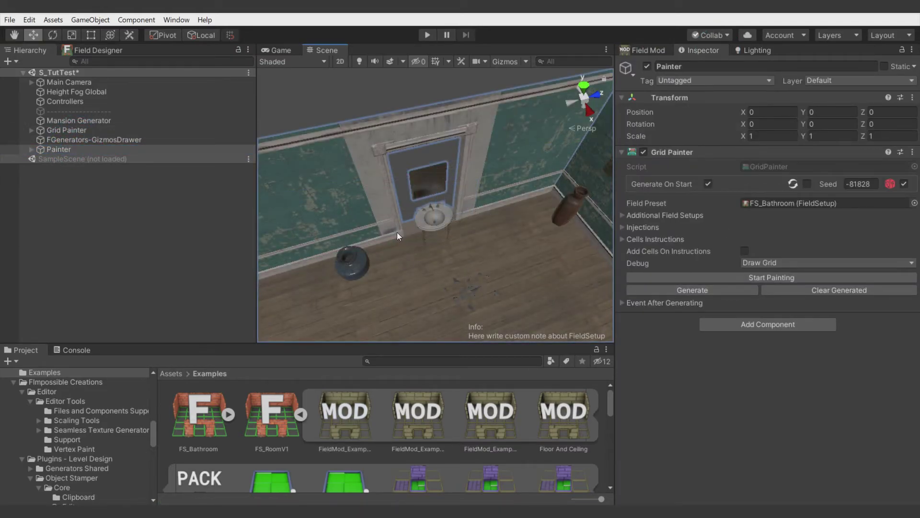
Set the Door Hole command's Prevent Spawn Tagged value to Prop and regenerate the painted bathroom.
{"action": "scroll", "coordinate": [397, 232], "scroll_direction": "up", "scroll_amount": 2}
{"action": "double_click", "coordinate": [786, 204]}
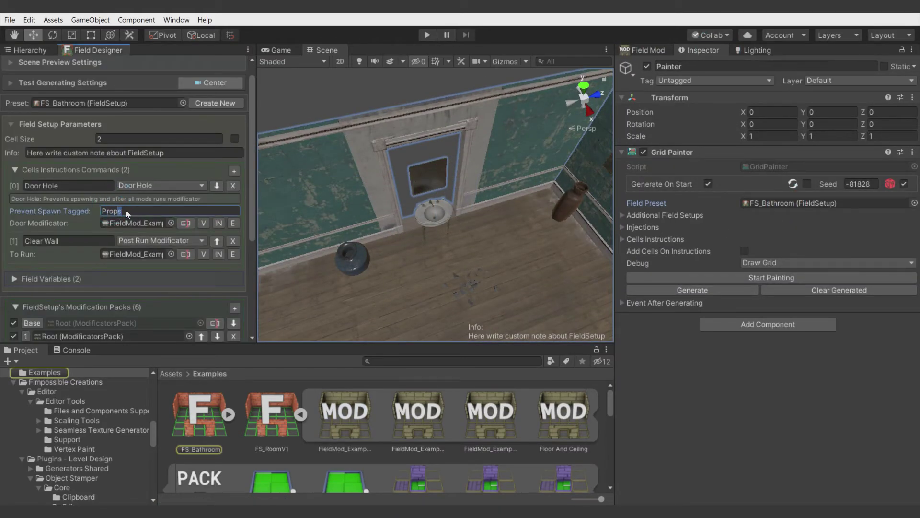
{"action": "left_click", "coordinate": [737, 289]}
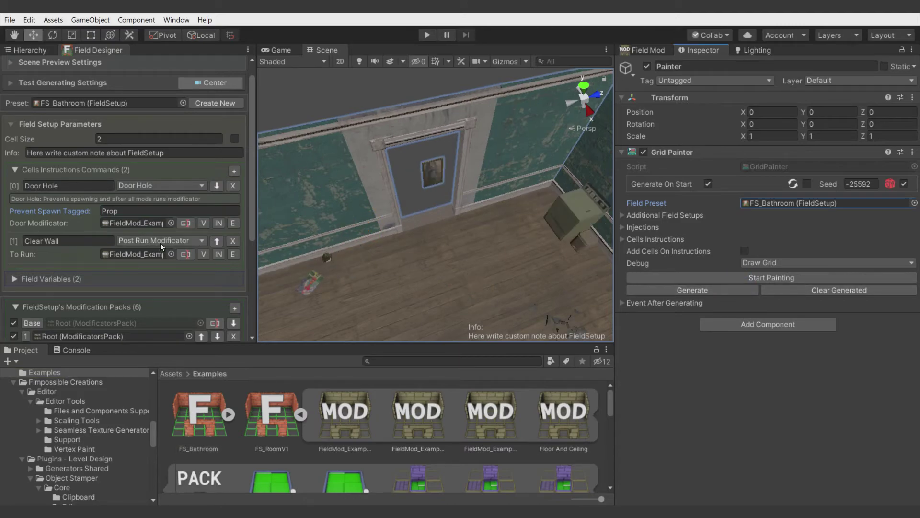
Extend the Door Hole command's Prevent Spawn Tagged value to Prop,WallProp and regenerate the bathroom.
{"action": "scroll", "coordinate": [472, 184], "scroll_direction": "up", "scroll_amount": 3}
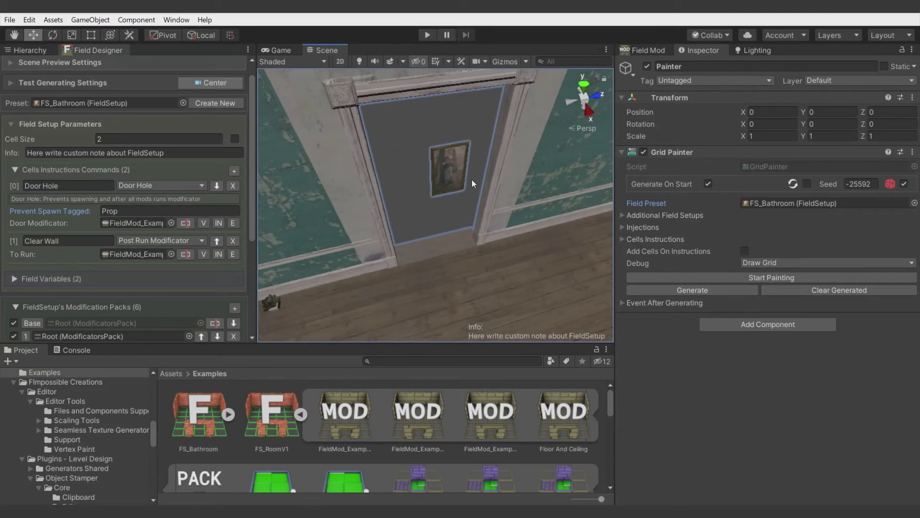
{"action": "type", "text": ",WallProp"}
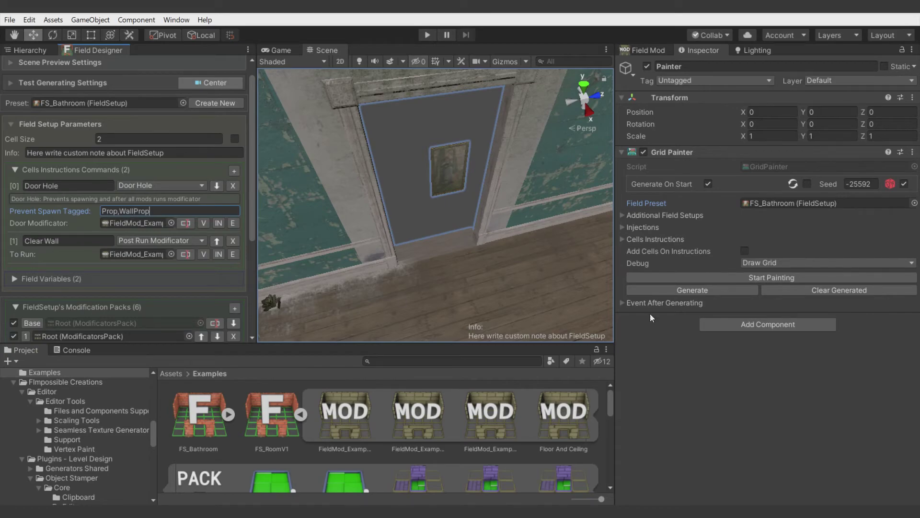
{"action": "left_click", "coordinate": [671, 290]}
{"action": "left_click", "coordinate": [202, 210]}
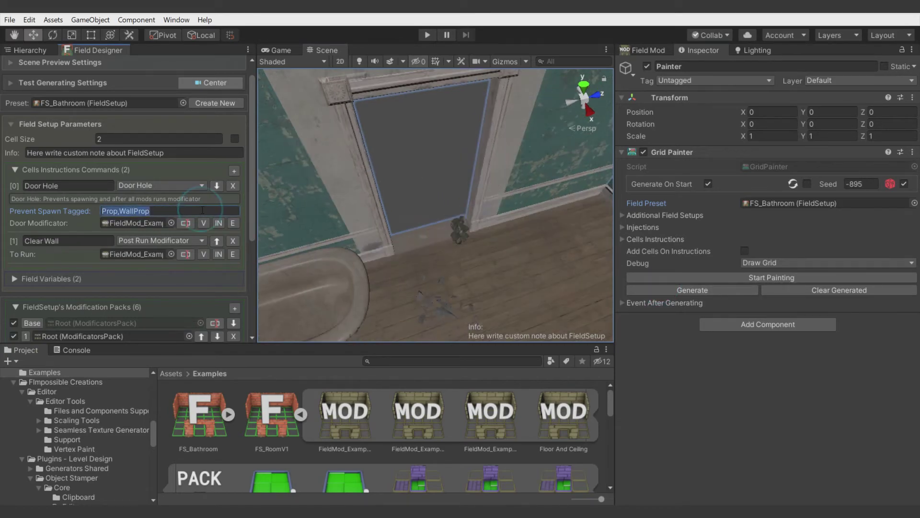
Extend the Door Hole command's Prevent Spawn Tagged value to Prop,WallProp,SmallProp and regenerate the bathroom.
{"action": "type", "text": ",SmallProp"}
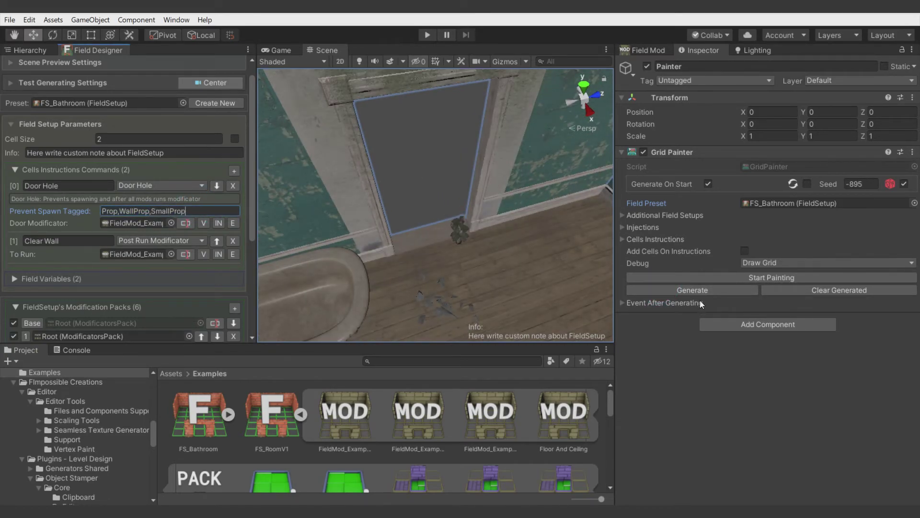
{"action": "left_click", "coordinate": [661, 291]}
{"action": "scroll", "coordinate": [454, 262], "scroll_direction": "down", "scroll_amount": 5}
{"action": "right_click_drag", "start_coordinate": [453, 261], "coordinate": [463, 255]}
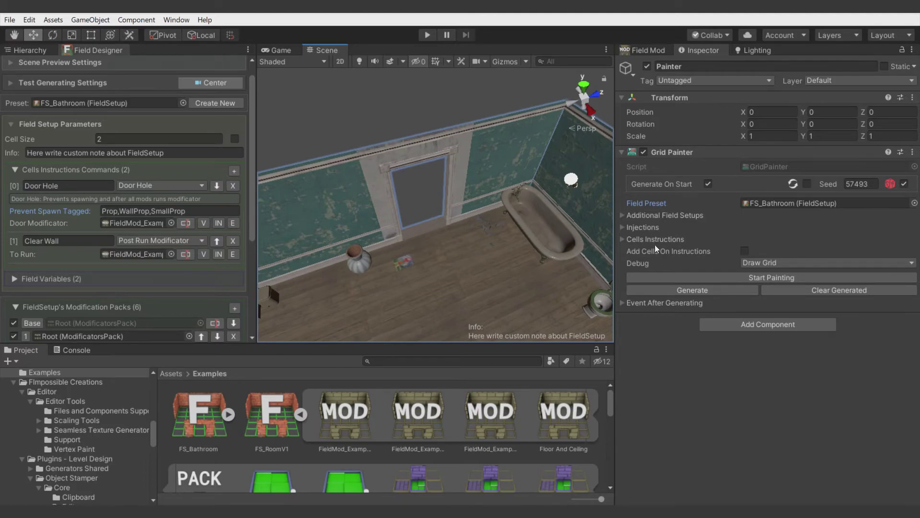
Add one injection to the Grid Painter as Mod Only For Accessing Variables, assign the Walls modification and enable its variable overrides.
{"action": "left_click", "coordinate": [645, 228]}
{"action": "key", "text": "Return"}
{"action": "left_click", "coordinate": [656, 251]}
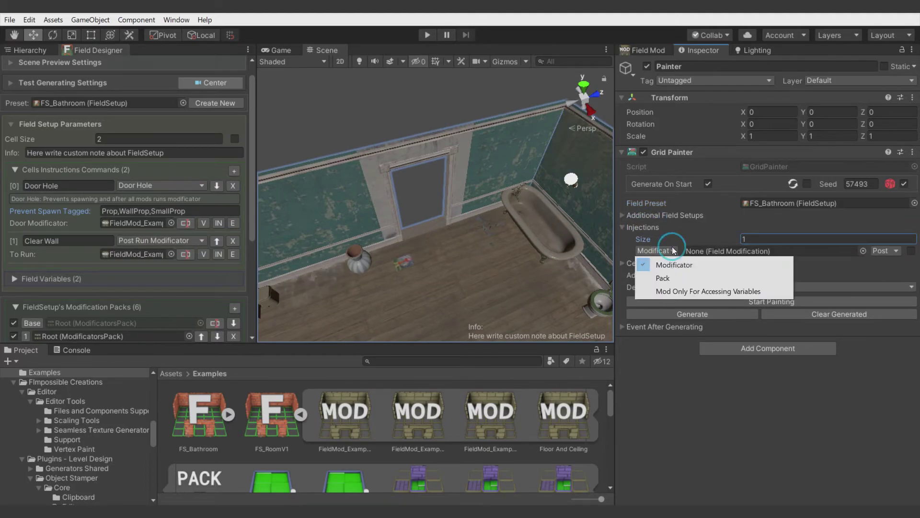
{"action": "left_click", "coordinate": [685, 287]}
{"action": "scroll", "coordinate": [356, 433], "scroll_direction": "down", "scroll_amount": 2}
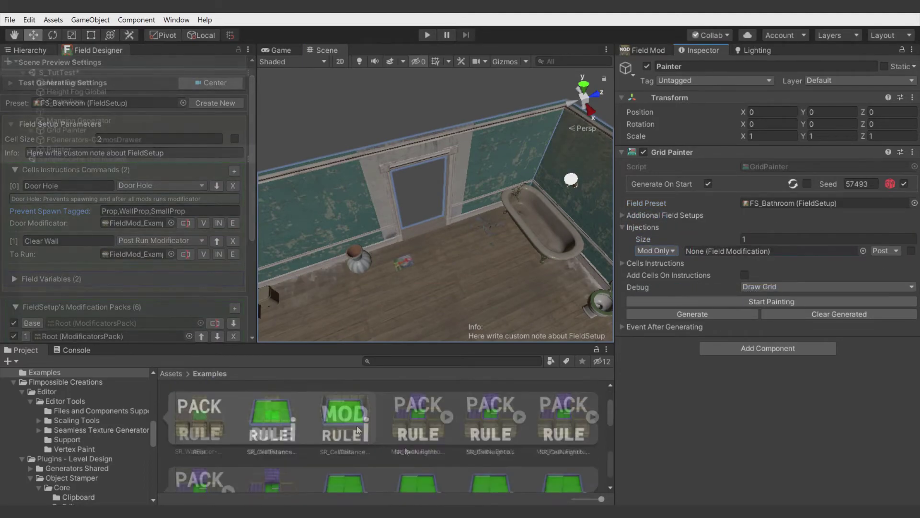
{"action": "left_click_drag", "start_coordinate": [345, 429], "coordinate": [761, 239]}
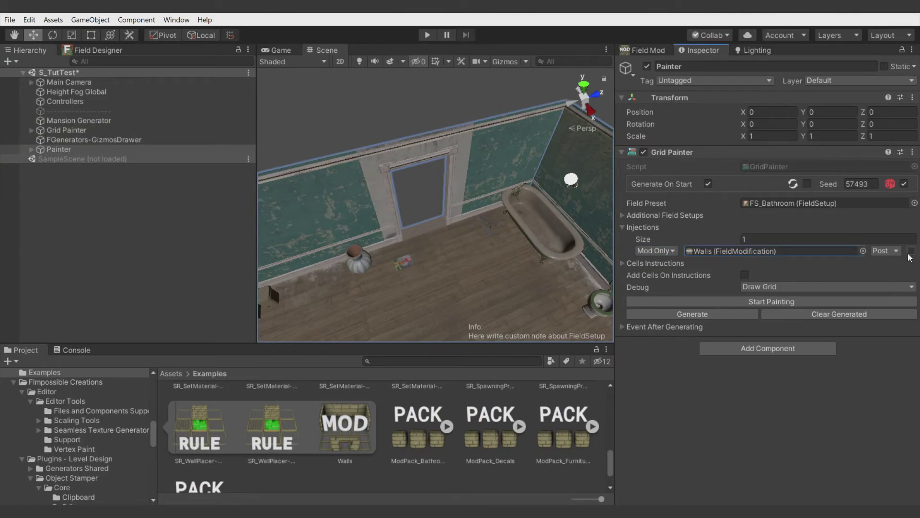
{"action": "left_click", "coordinate": [910, 251]}
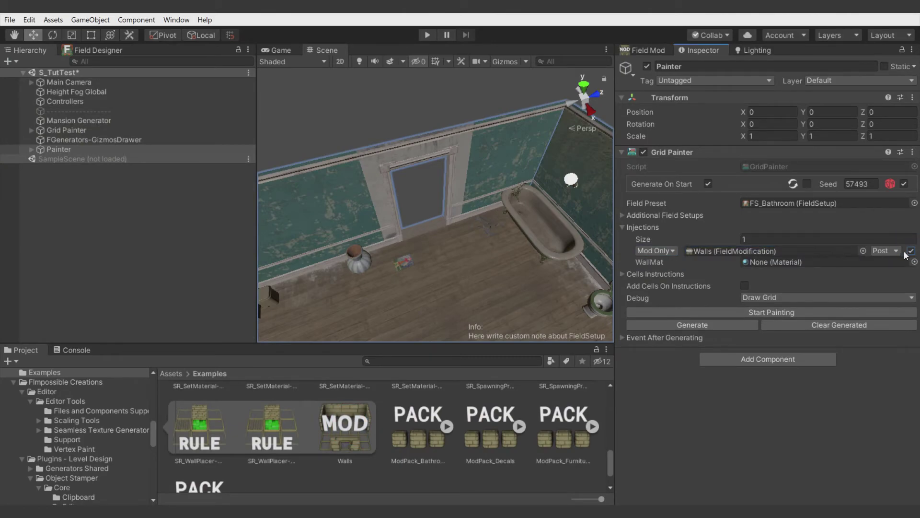
Switch the Walls injection from Post to Pre and set its WallMat to the MAT_Floor 5 material.
{"action": "left_click", "coordinate": [885, 250]}
{"action": "left_click", "coordinate": [876, 278]}
{"action": "left_click", "coordinate": [915, 262]}
{"action": "scroll", "coordinate": [334, 259], "scroll_direction": "down", "scroll_amount": 5}
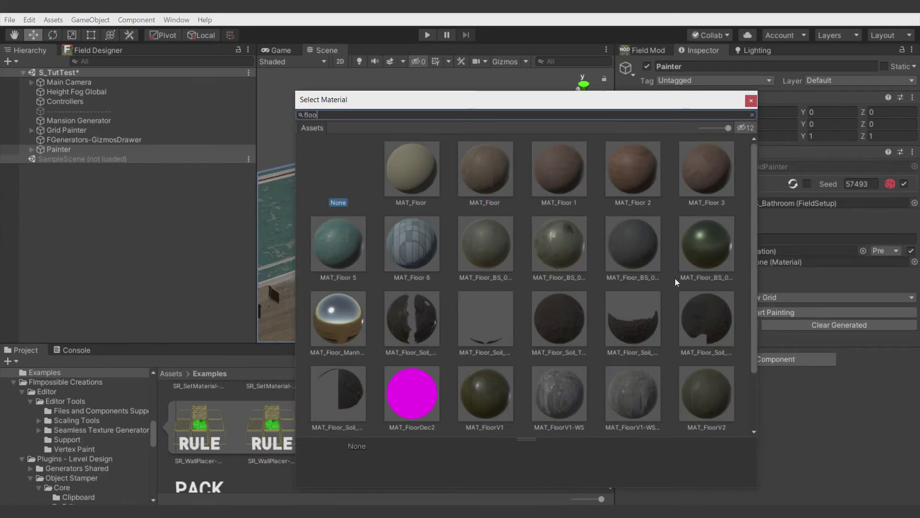
{"action": "double_click", "coordinate": [334, 260]}
Increase the injections size to 2 and assign the Floor And Ceiling modification to the second injection.
{"action": "left_click", "coordinate": [764, 237]}
{"action": "type", "text": "2"}
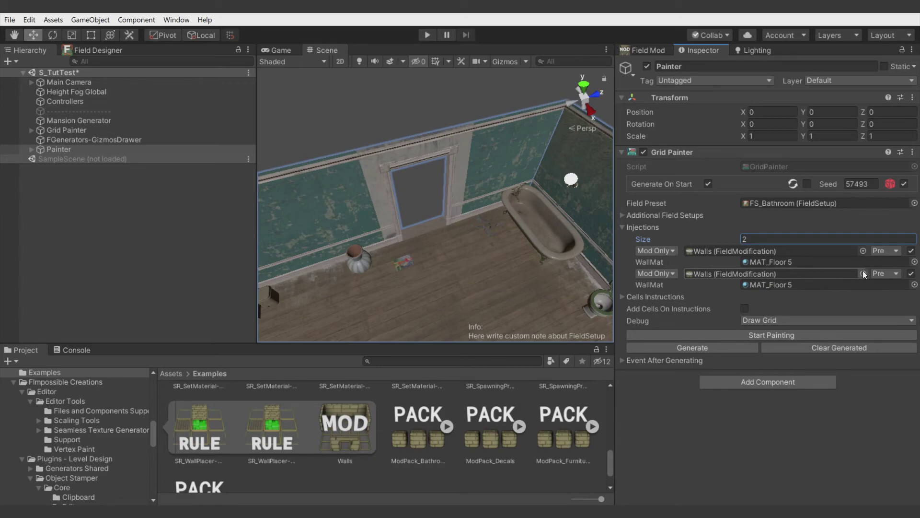
{"action": "left_click", "coordinate": [796, 275]}
{"action": "scroll", "coordinate": [467, 446], "scroll_direction": "up", "scroll_amount": 6}
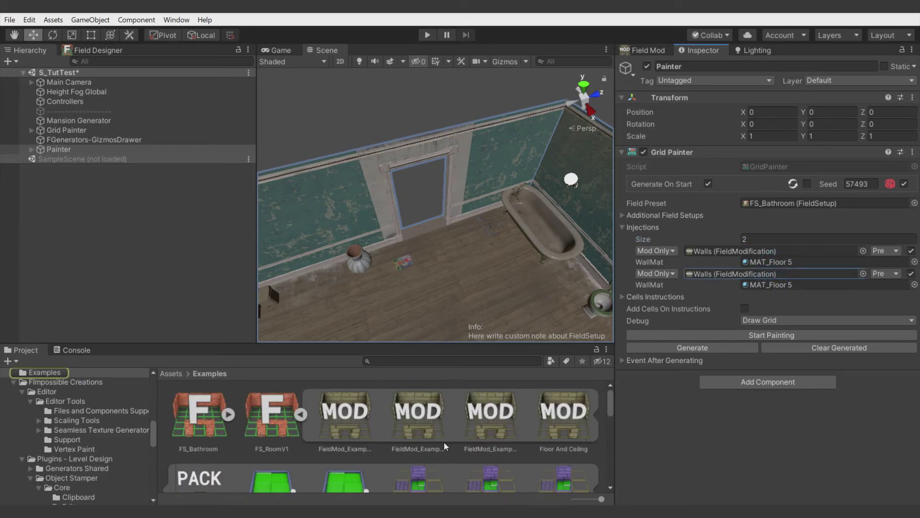
{"action": "left_click_drag", "start_coordinate": [765, 285], "coordinate": [767, 274]}
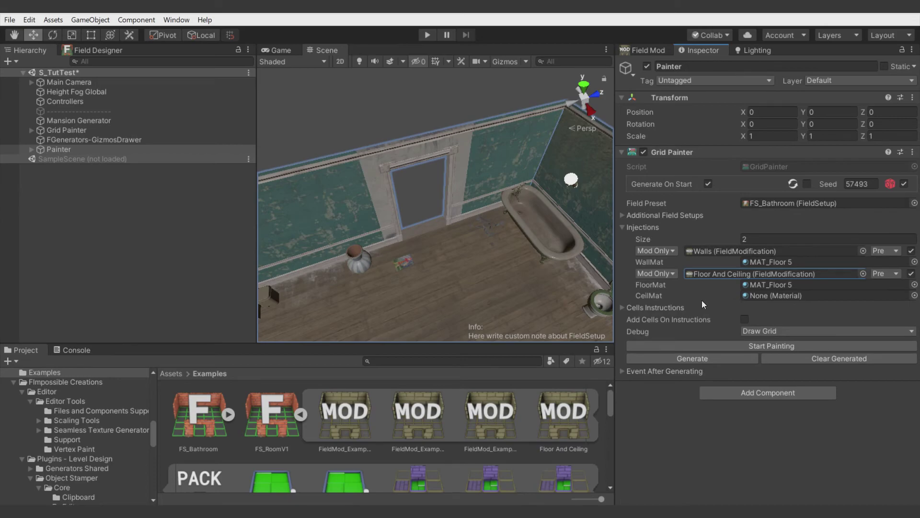
Set the Floor And Ceiling injection's FloorMat to MAT_Floor 6 and its CeilMat to MAT_CeilingV1.
{"action": "left_click", "coordinate": [915, 286]}
{"action": "type", "text": "floor"}
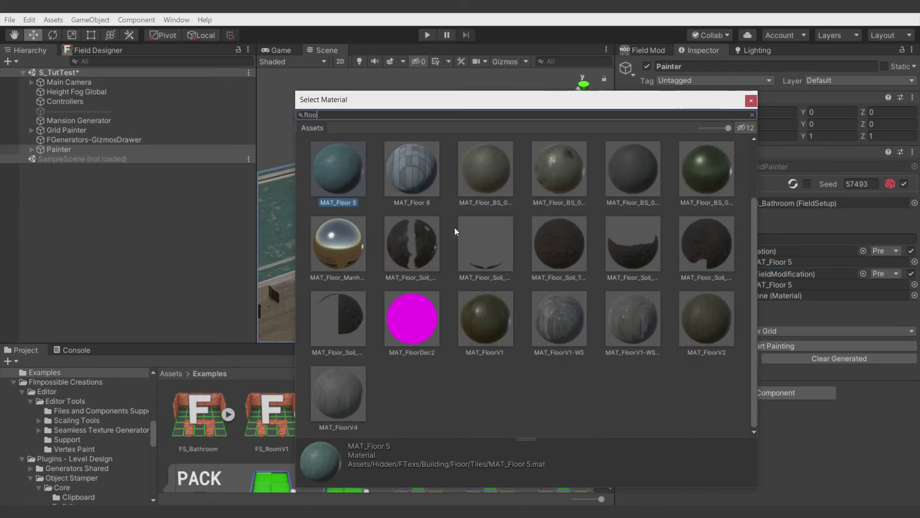
{"action": "double_click", "coordinate": [412, 178]}
{"action": "left_click", "coordinate": [914, 296]}
{"action": "type", "text": "ceili"}
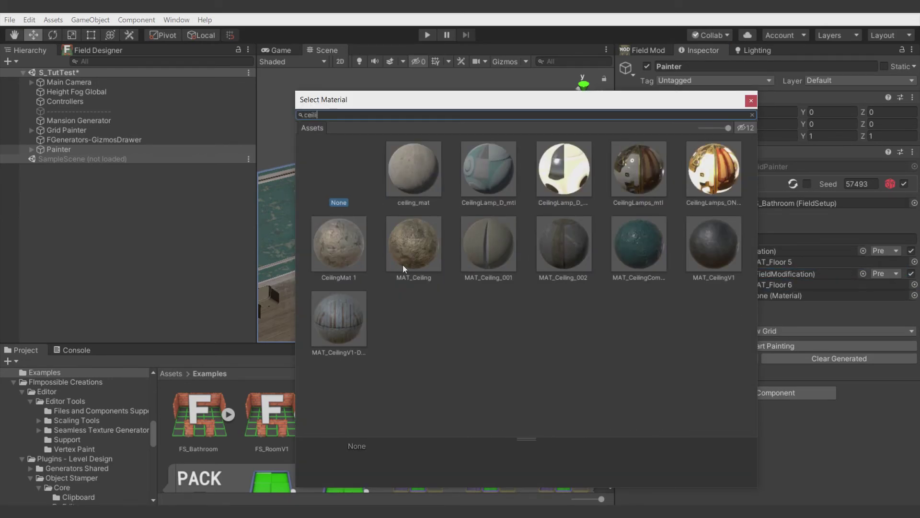
{"action": "left_click", "coordinate": [713, 252]}
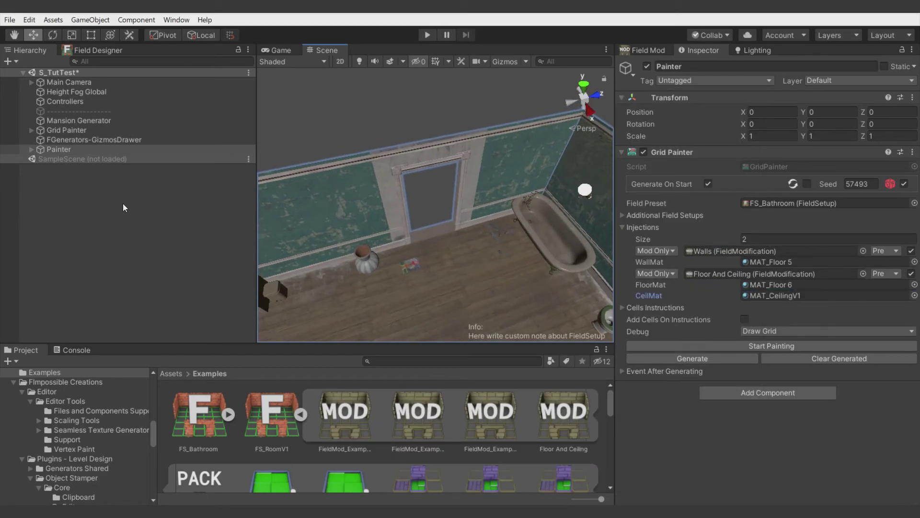
Regenerate the bathroom with the injected materials, place the Game view after the Scene view and widen the viewport.
{"action": "right_click_drag", "start_coordinate": [488, 261], "coordinate": [179, 149]}
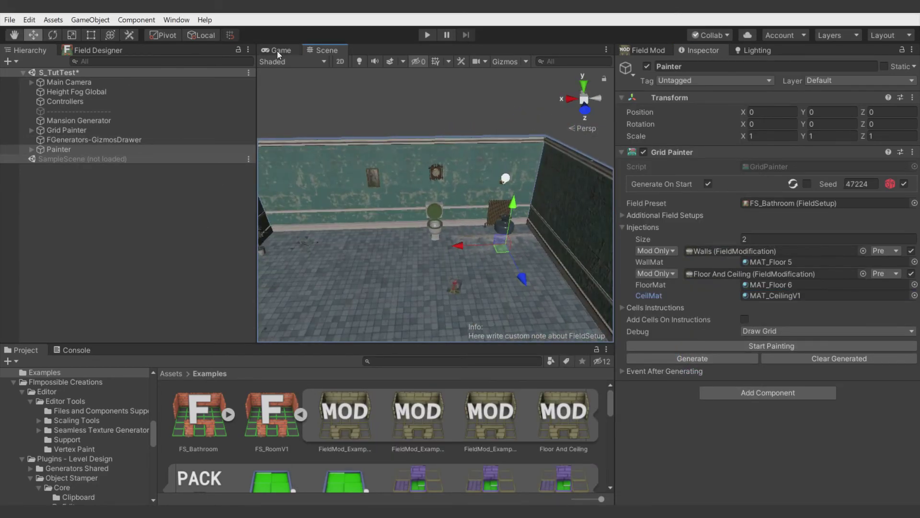
{"action": "left_click_drag", "start_coordinate": [277, 51], "coordinate": [314, 86]}
{"action": "left_click_drag", "start_coordinate": [300, 39], "coordinate": [302, 117]}
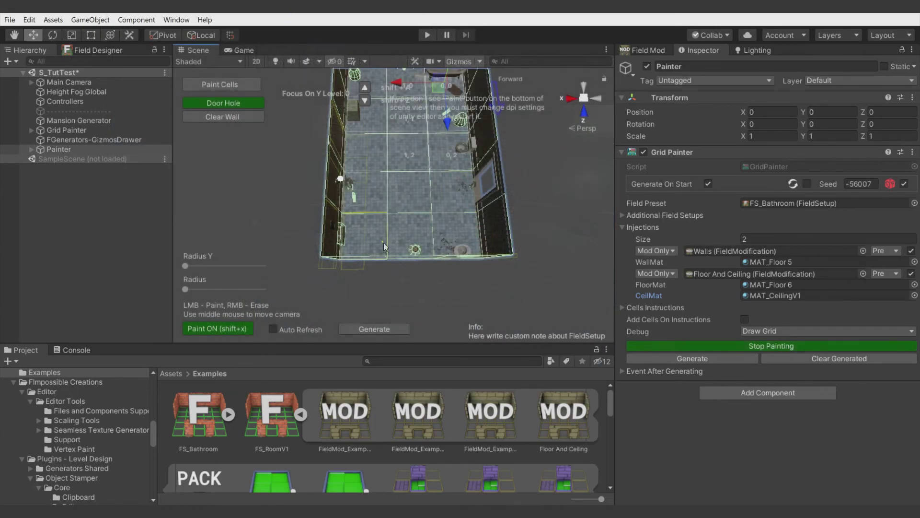
Reduce the painted grid to three by three cells, turn painting off and regenerate the bathroom.
{"action": "left_click", "coordinate": [354, 326]}
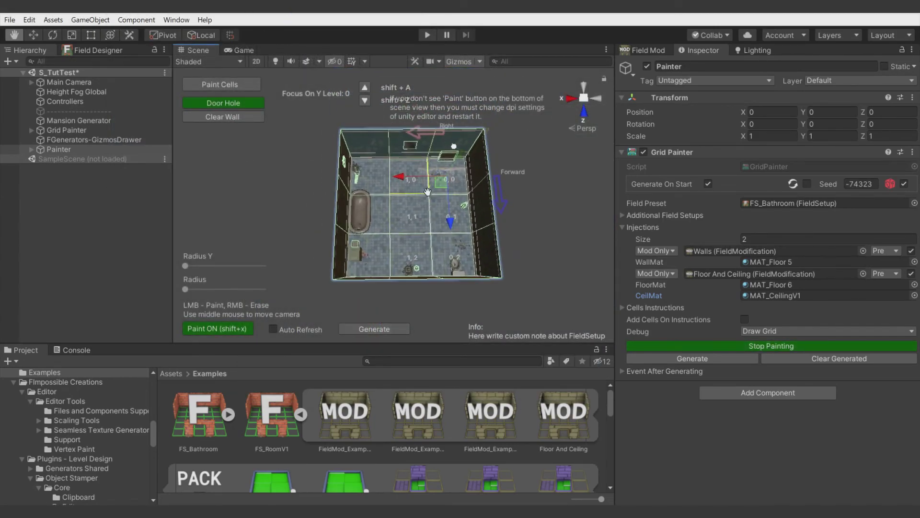
{"action": "left_click", "coordinate": [219, 328]}
{"action": "right_click_drag", "start_coordinate": [421, 220], "coordinate": [431, 240]}
{"action": "left_click", "coordinate": [707, 357]}
Inspect the regenerated bathroom in the Game view and from several angles in the Scene view.
{"action": "mouse_move", "coordinate": [450, 191]}
{"action": "right_mouse_down"}
{"action": "mouse_move", "coordinate": [613, 172]}
{"action": "mouse_move", "coordinate": [485, 103]}
{"action": "right_mouse_up"}
{"action": "left_click", "coordinate": [236, 51]}
{"action": "left_click", "coordinate": [196, 50]}
{"action": "key", "text": "w"}
{"action": "right_click_drag", "start_coordinate": [397, 182], "coordinate": [441, 173]}
{"action": "key", "text": "s"}
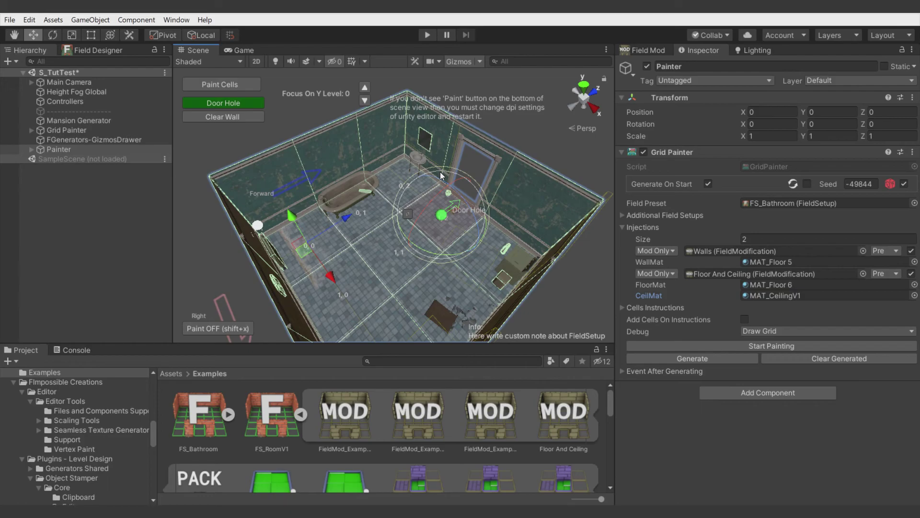